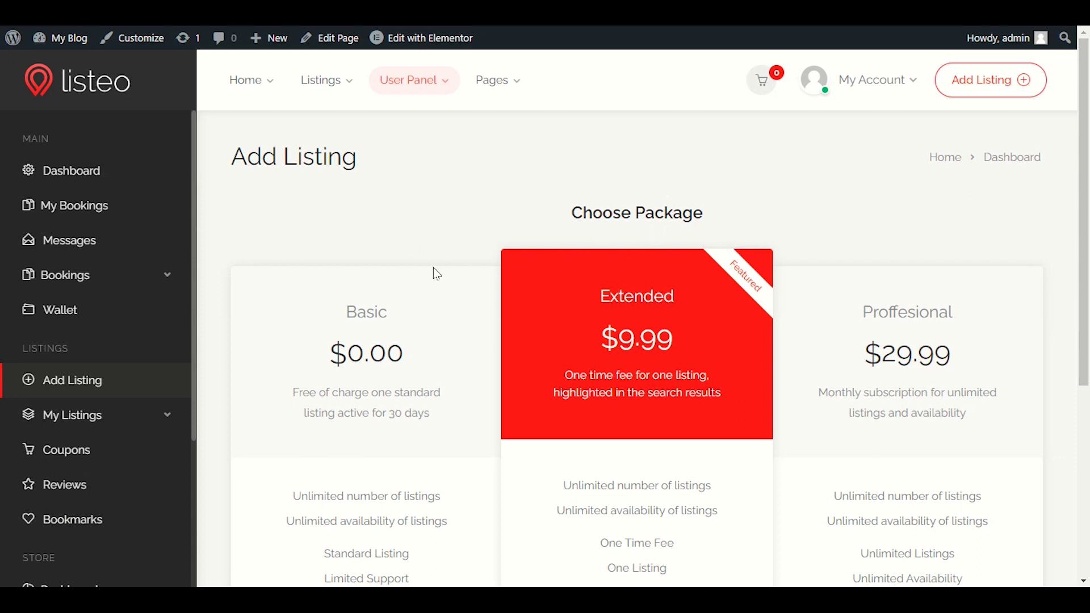
Examine the prices and features of the Basic, Extended and Proffesional packages on the Add Listing page.
scroll(434, 267, "down", 2)
scroll(442, 266, "up", 2)
scroll(508, 275, "down", 3)
scroll(705, 301, "up", 1)
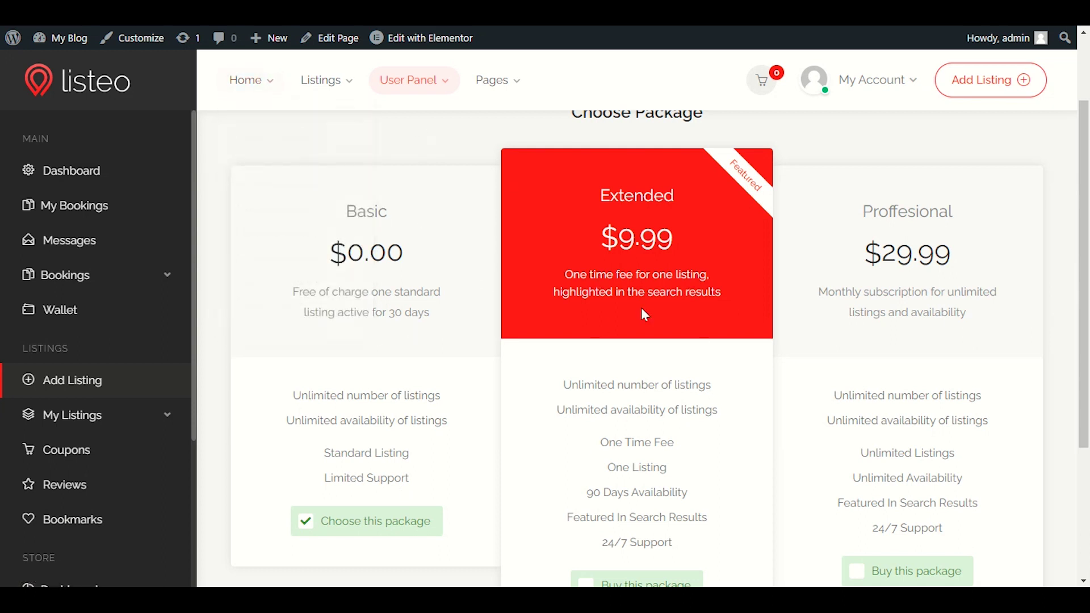
scroll(645, 315, "up", 1)
scroll(641, 312, "down", 3)
scroll(644, 312, "up", 3)
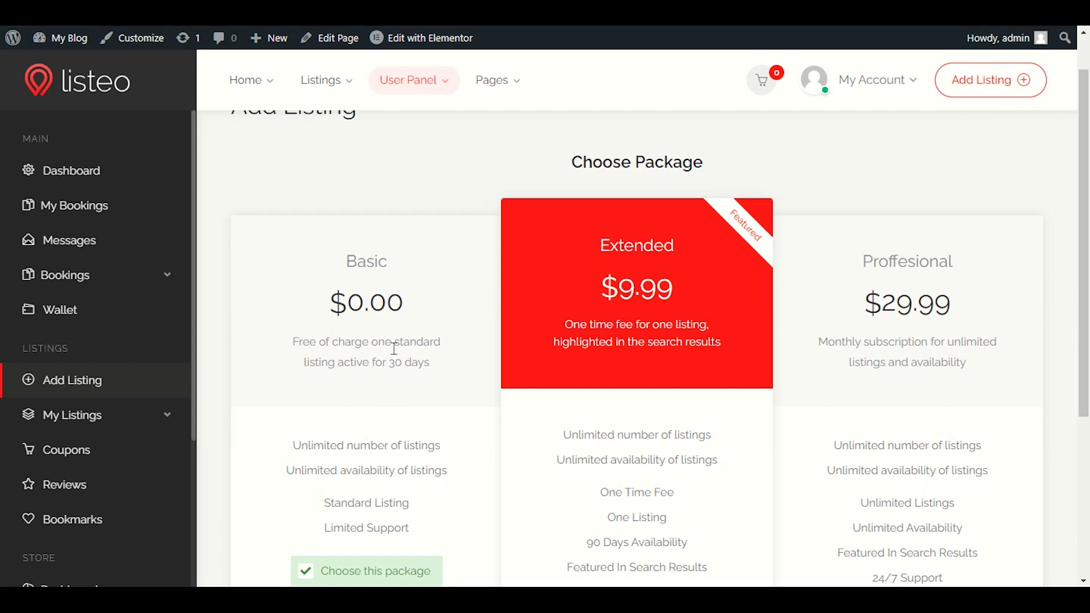
scroll(394, 349, "down", 2)
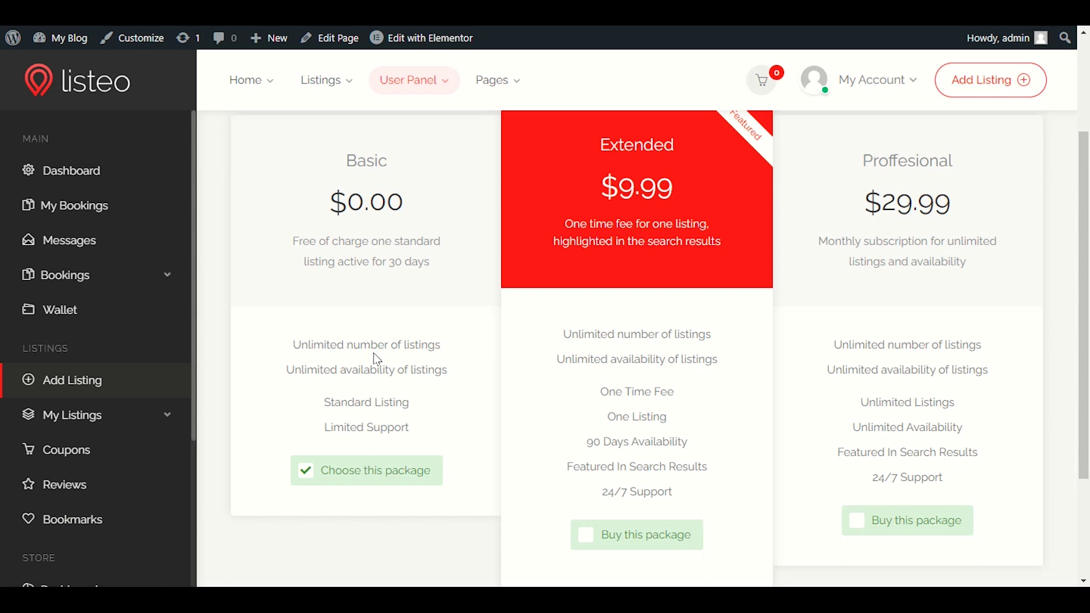
scroll(377, 359, "down", 2)
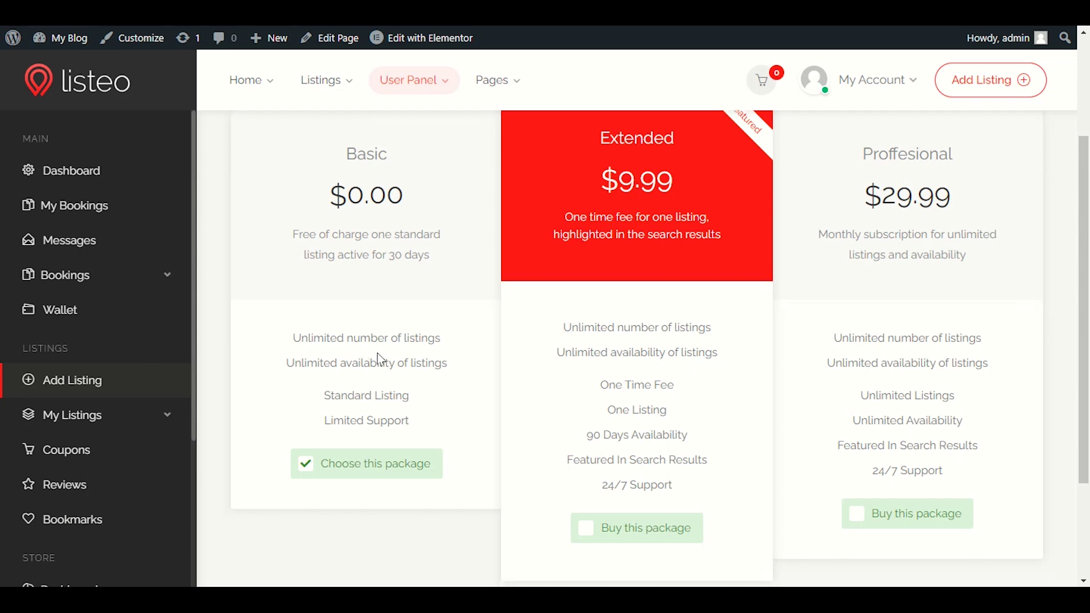
scroll(382, 352, "up", 4)
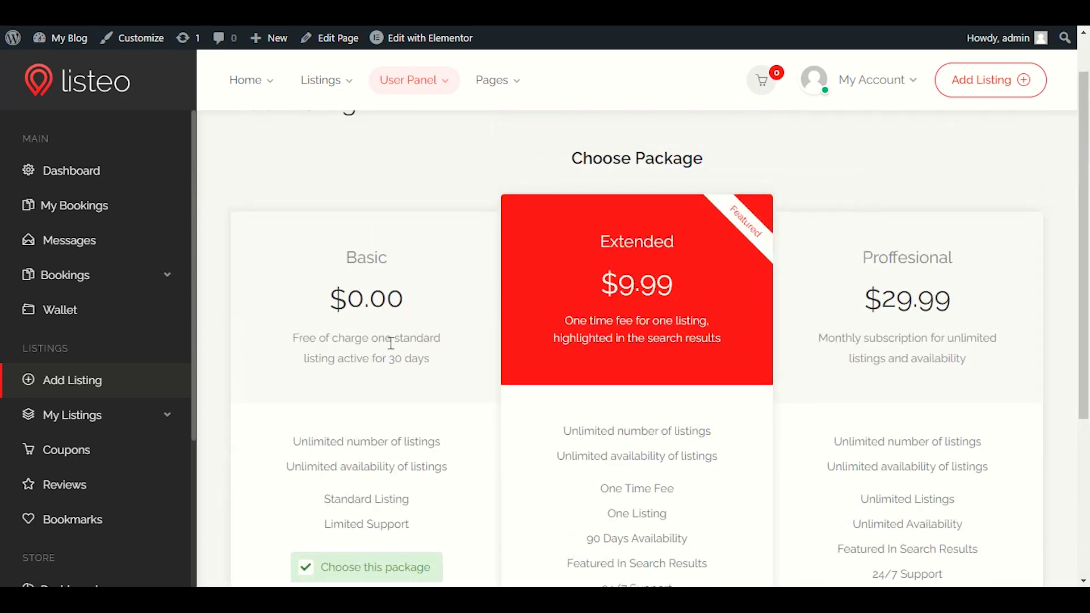
scroll(361, 306, "down", 2)
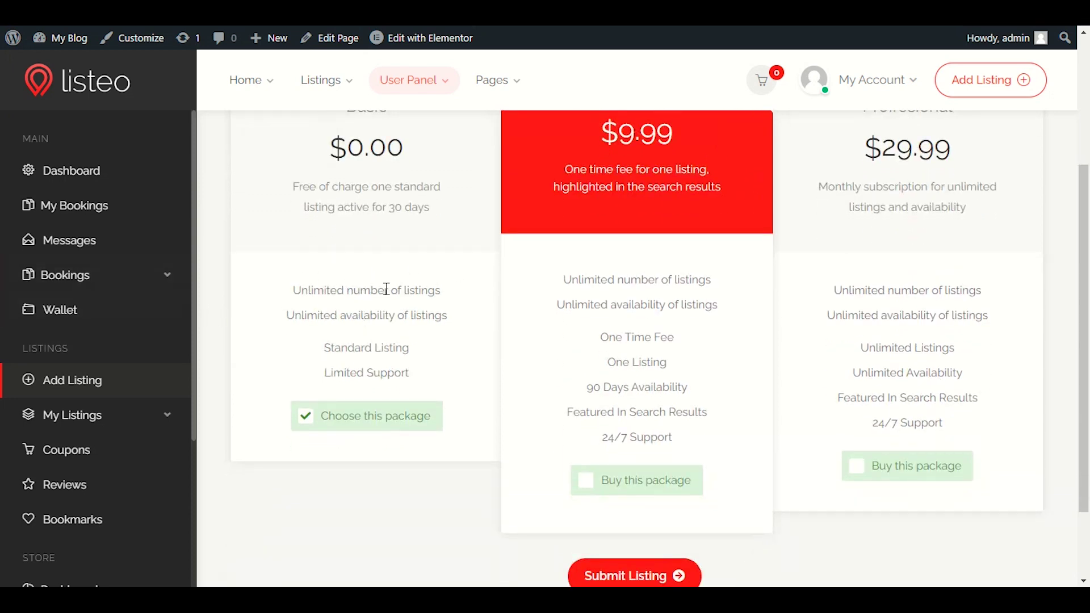
scroll(398, 267, "up", 2)
scroll(454, 335, "down", 2)
scroll(649, 305, "down", 2)
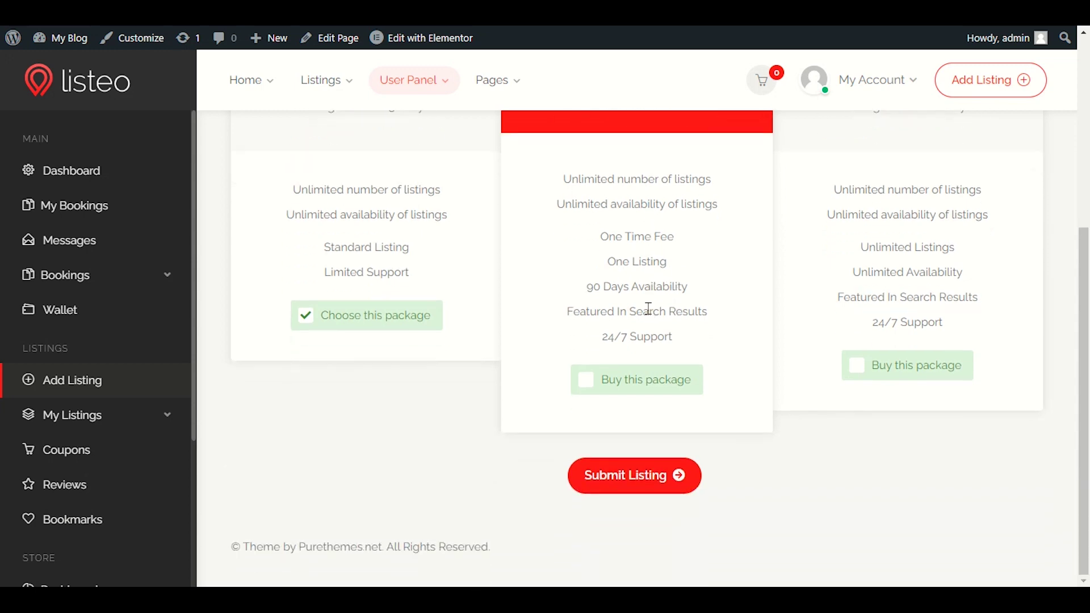
scroll(455, 372, "up", 6)
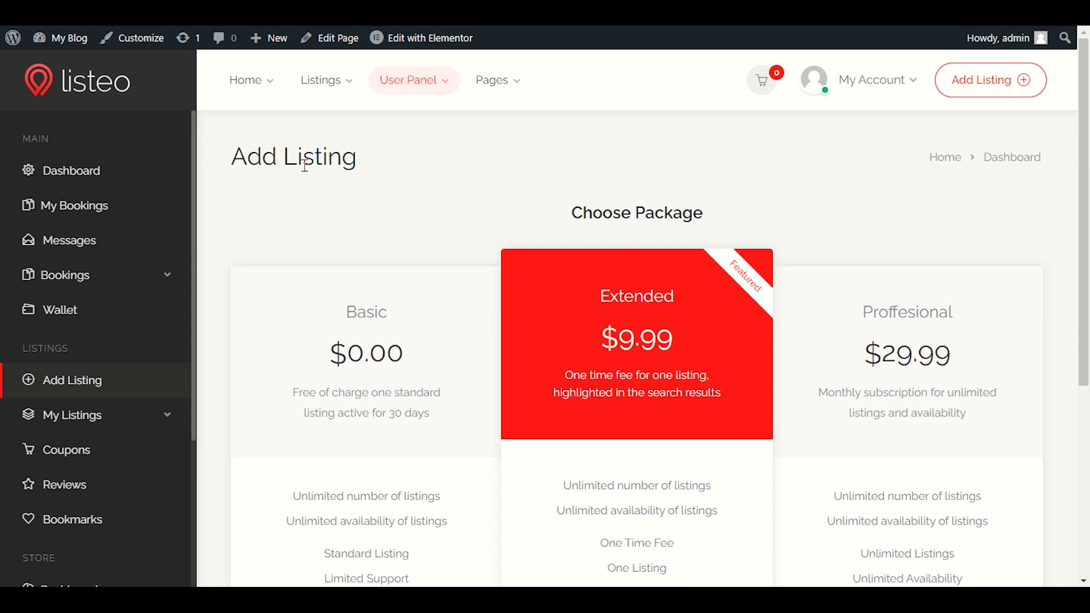
left_click_drag(287, 158, 401, 161)
left_click(222, 169)
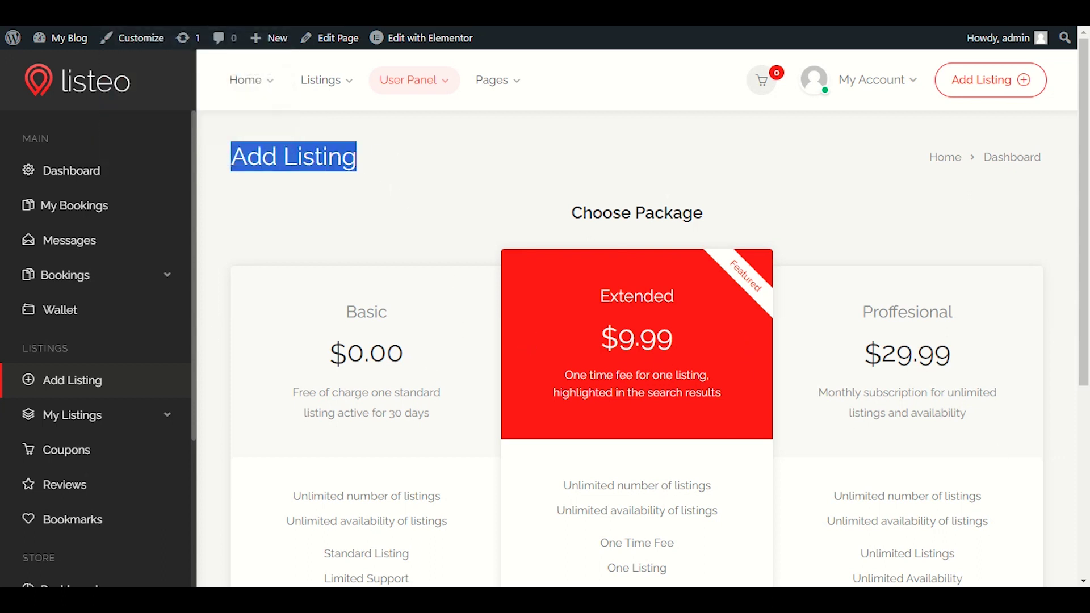
Switch to the WordPress admin area and open its main dashboard.
left_click(170, 11)
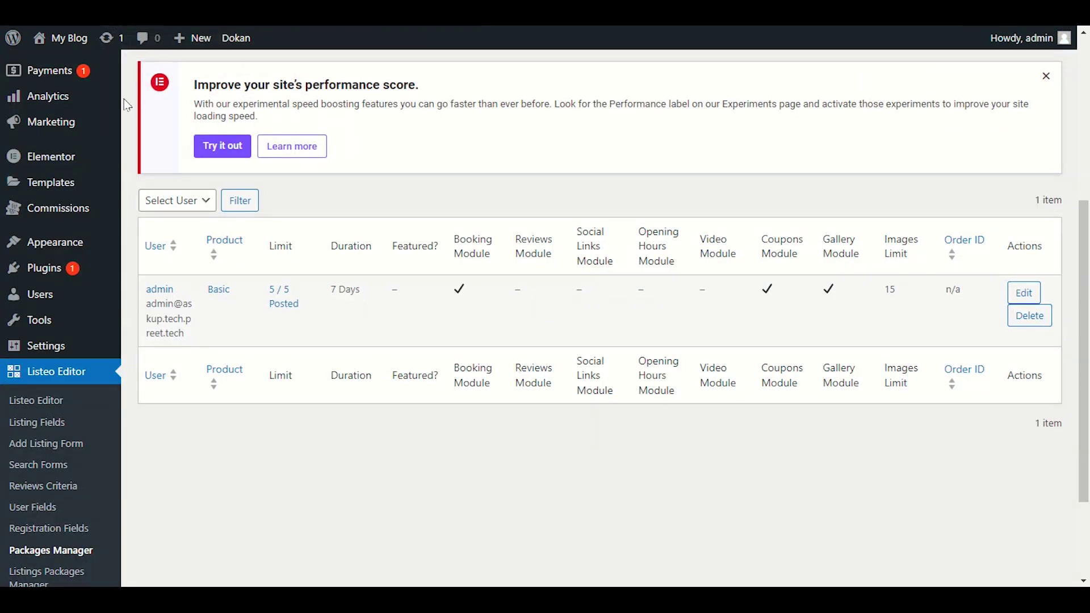
scroll(127, 105, "up", 5)
mouse_move(68, 74)
left_click(144, 82)
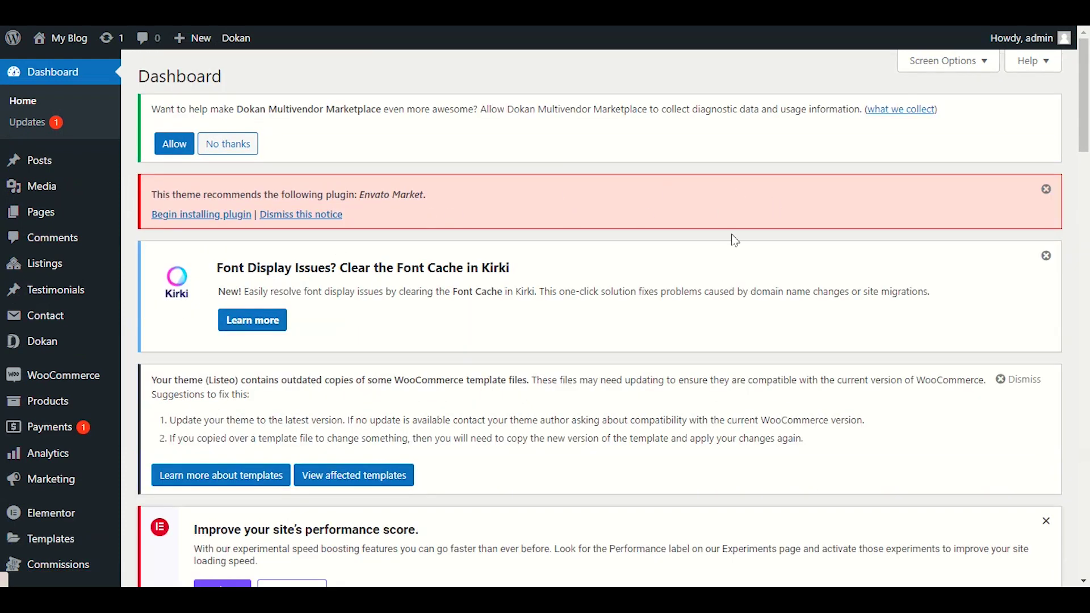
scroll(724, 231, "down", 3)
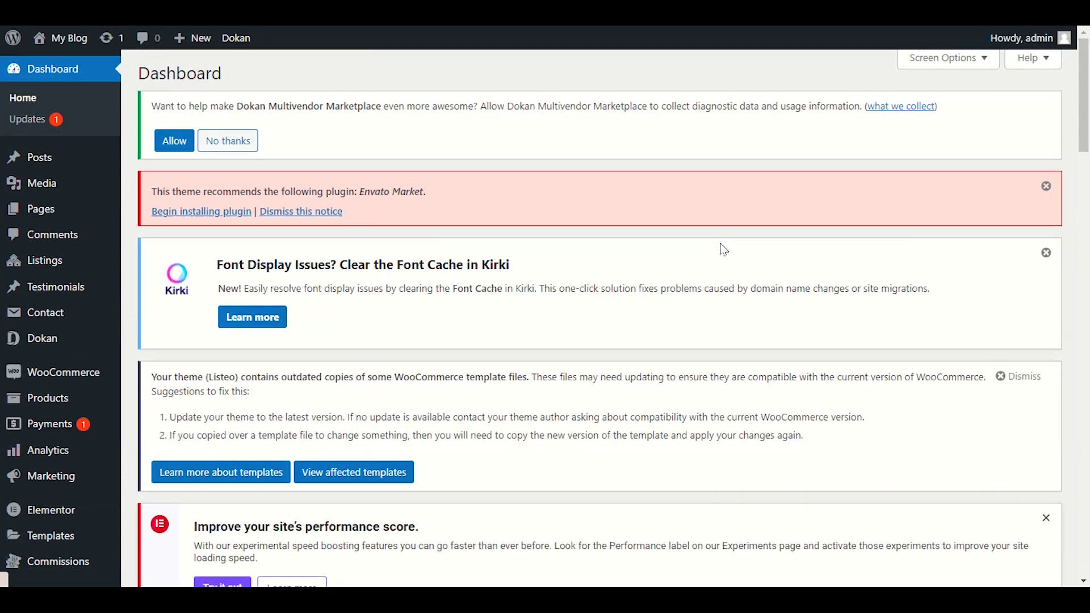
scroll(721, 255, "up", 2)
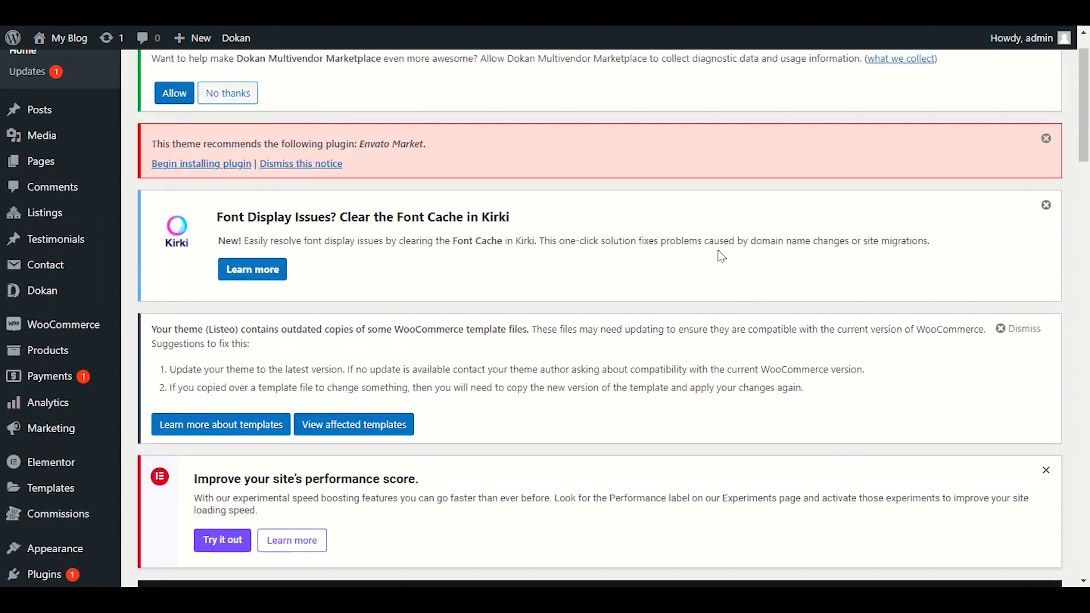
scroll(721, 257, "down", 5)
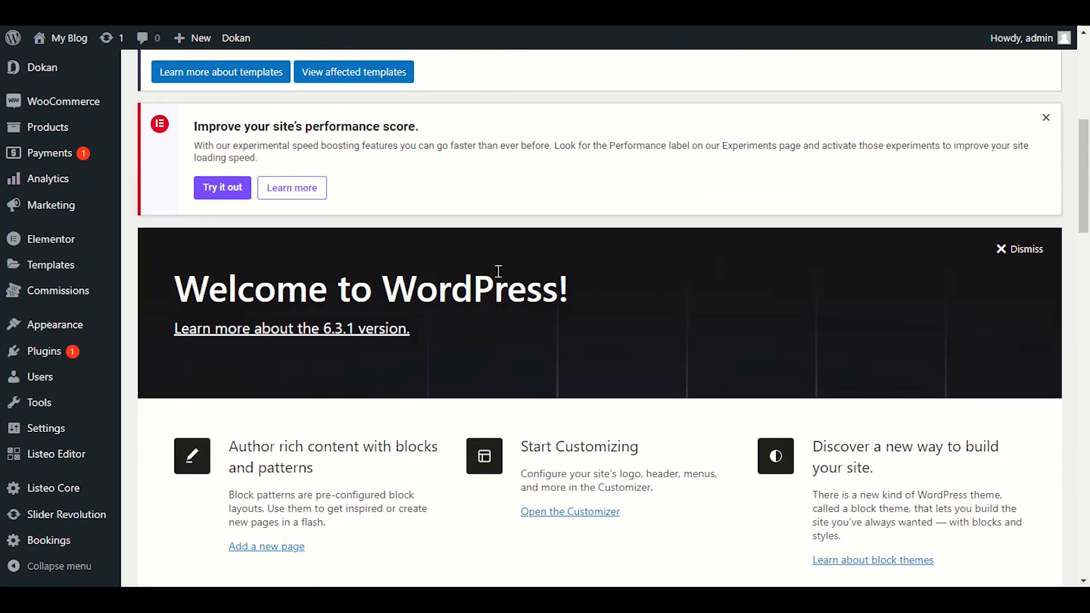
Open the Packages Options page of the Listeo Core settings.
mouse_move(50, 489)
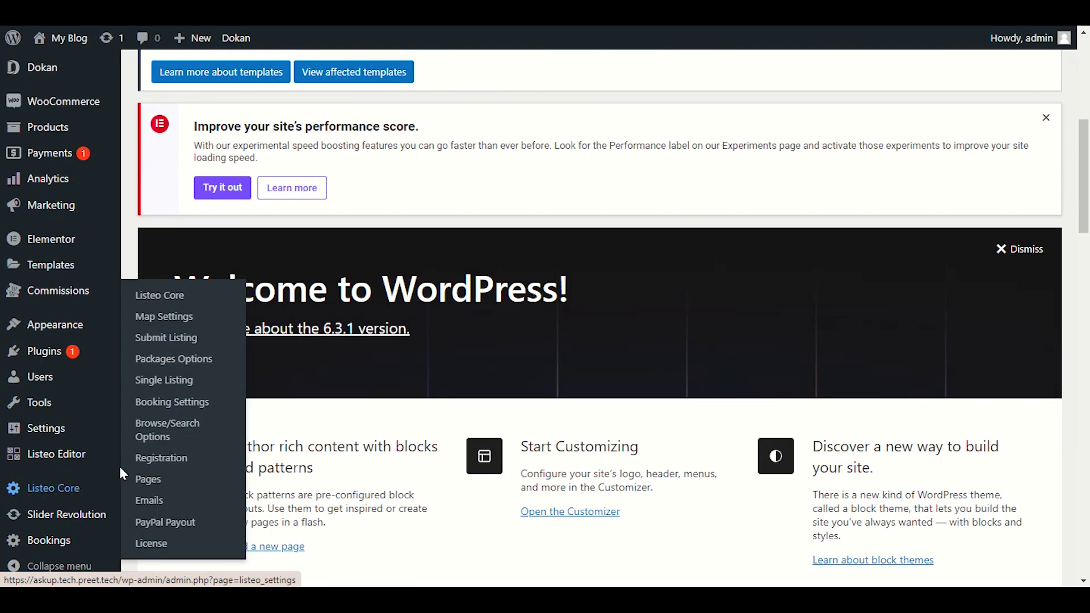
left_click(175, 366)
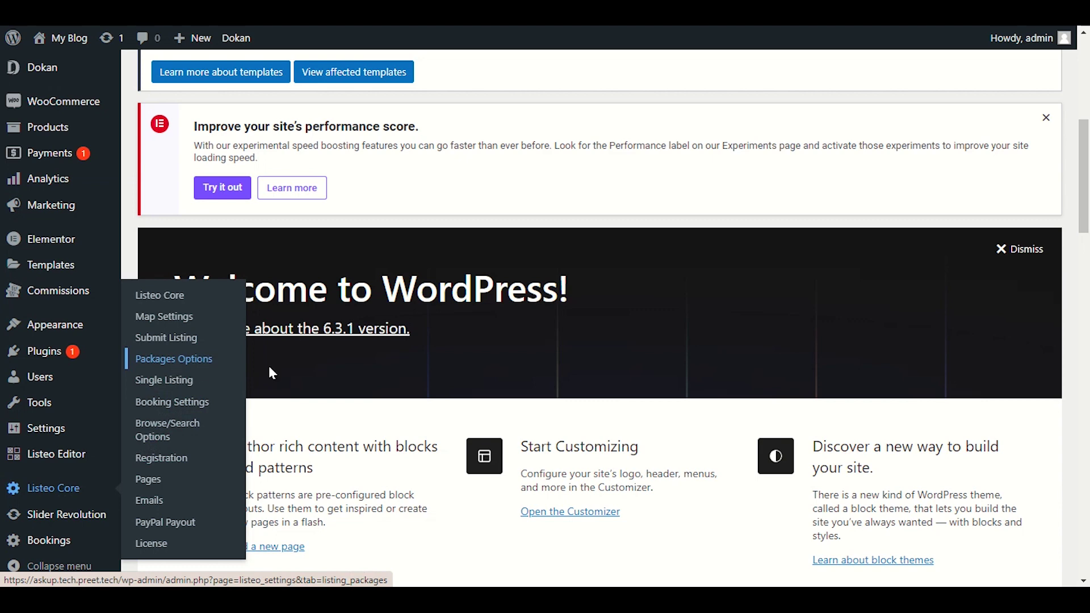
scroll(402, 348, "down", 4)
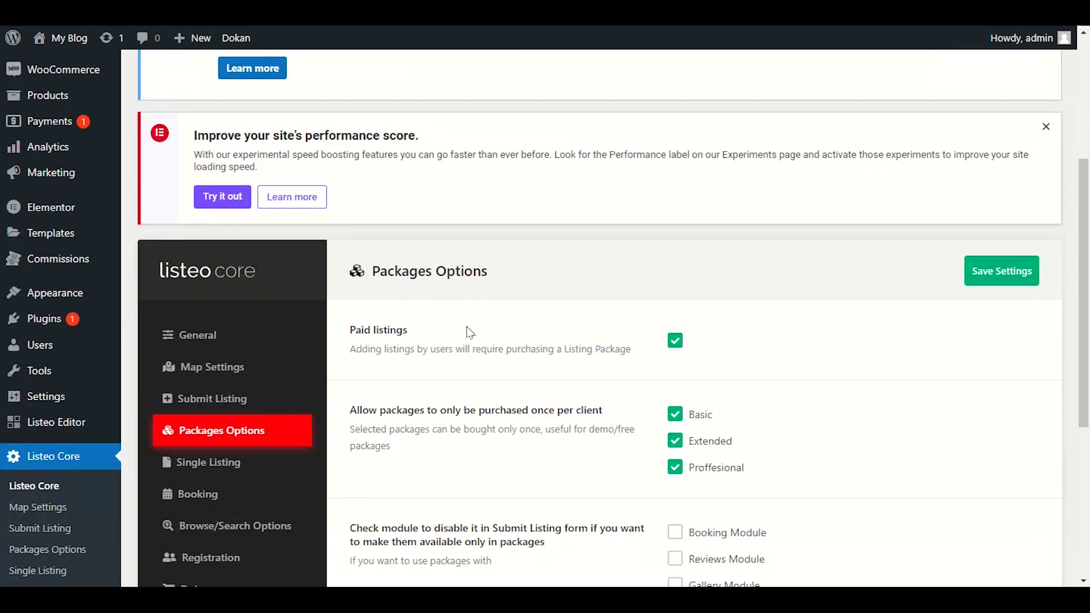
scroll(596, 309, "down", 3)
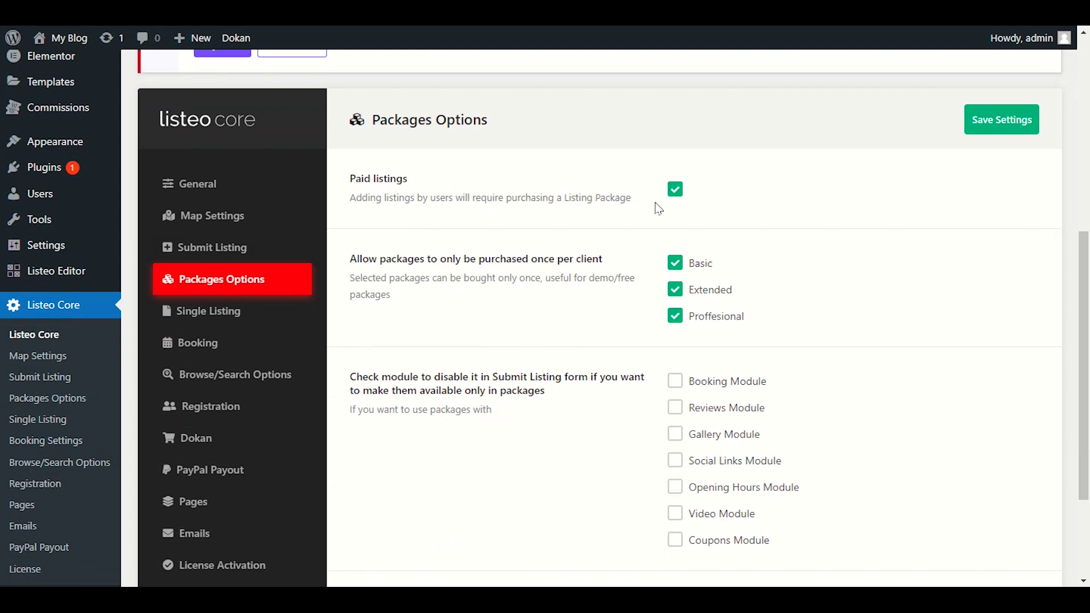
Toggle the Paid listings option off and back on, leaving it enabled.
left_click(675, 196)
left_click(675, 191)
left_click(676, 190)
left_click(676, 190)
Remove the once-per-client purchase restriction from the Basic, Extended and Proffesional packages.
left_click(675, 263)
left_click(675, 289)
left_click(674, 319)
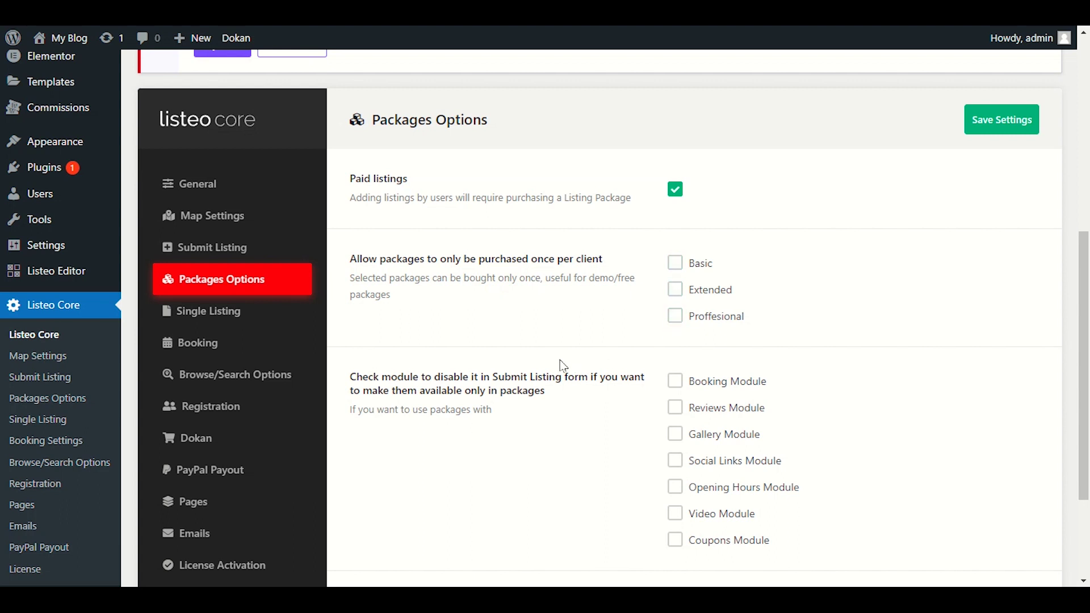
Select every module from Reviews to Coupons for disabling in the Submit Listing form, and clear all six selections again.
scroll(795, 284, "down", 2)
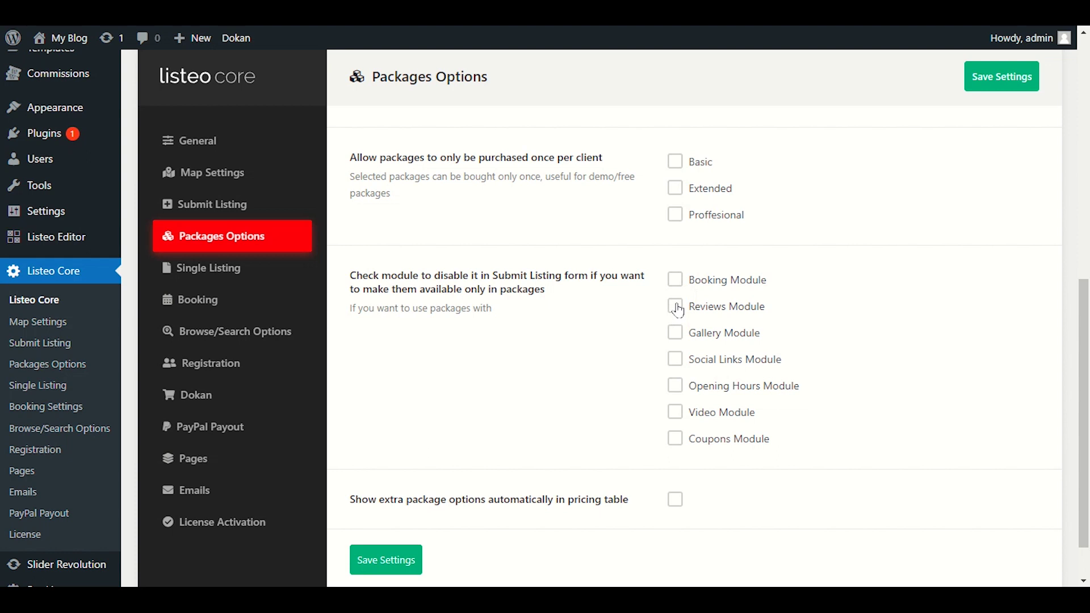
left_click(675, 439)
left_click(675, 413)
left_click(675, 387)
left_click(675, 359)
left_click(675, 333)
left_click(675, 306)
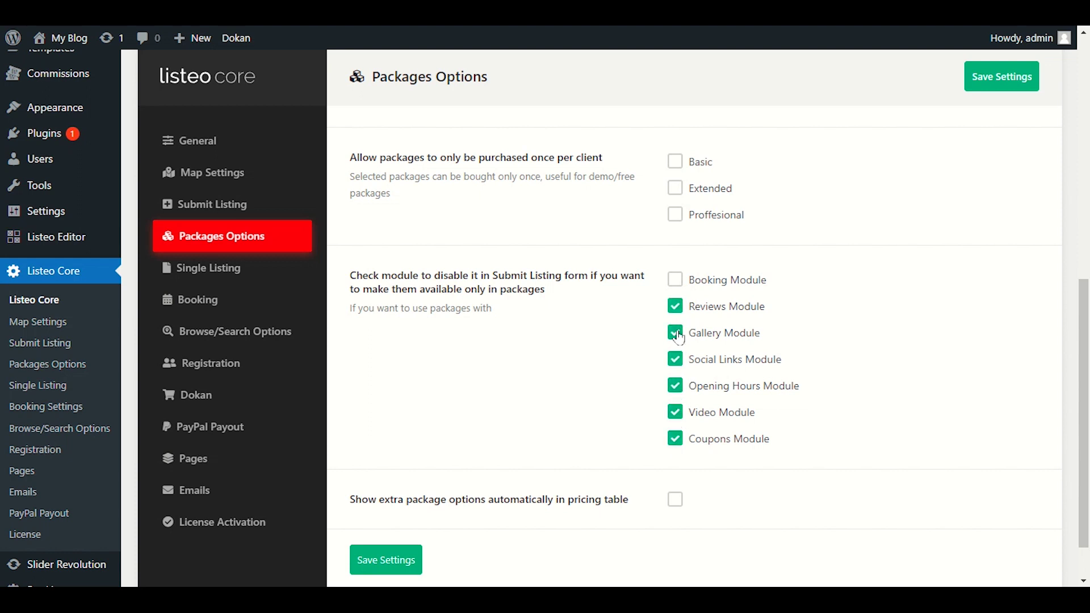
left_click(676, 333)
left_click(675, 359)
left_click(675, 386)
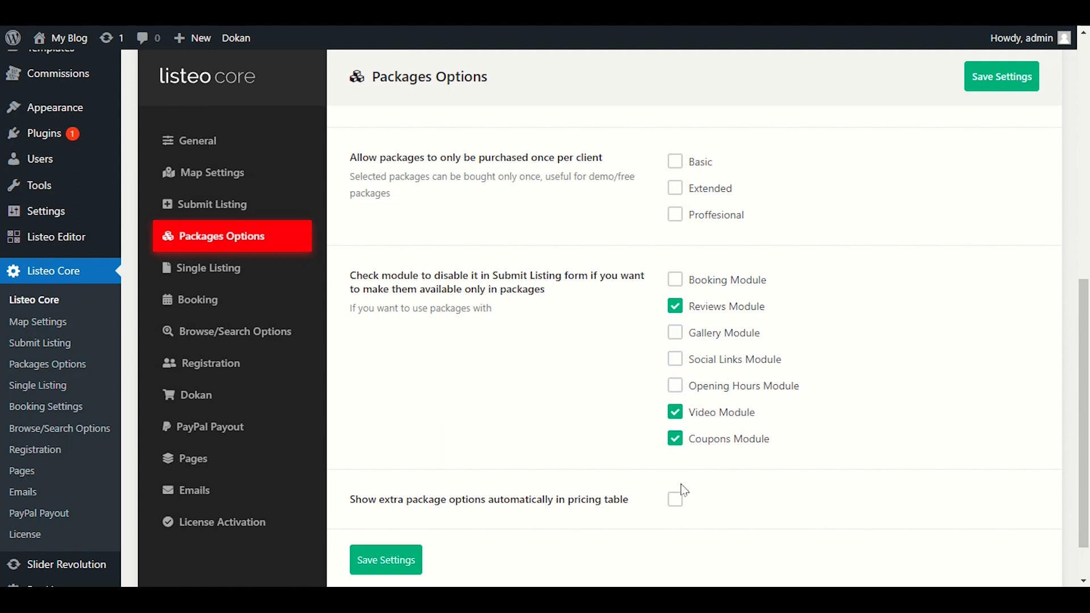
left_click(675, 439)
left_click(675, 412)
left_click(675, 306)
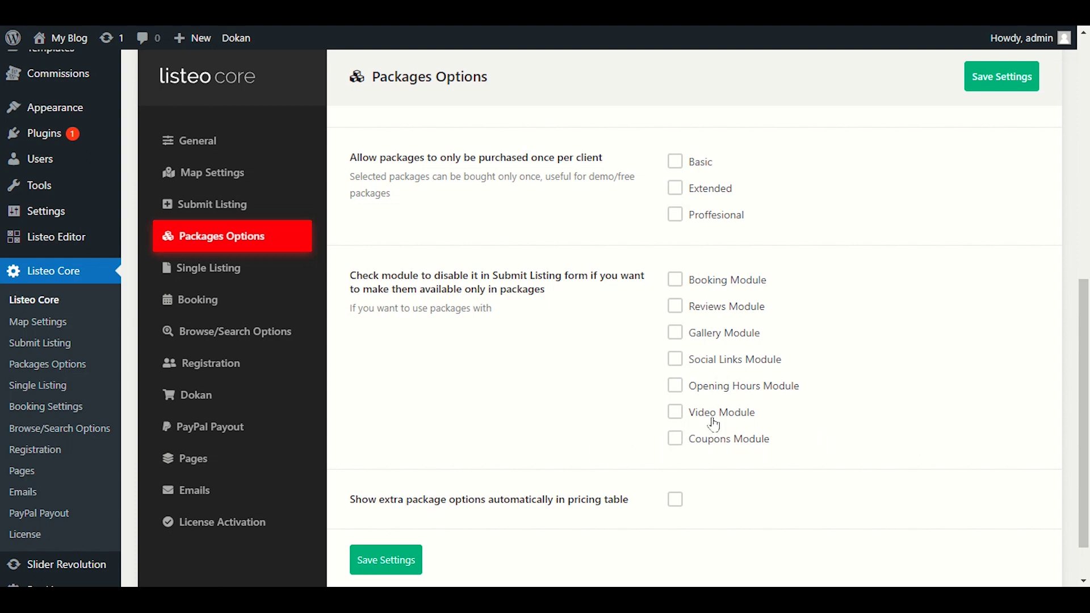
Select the Coupons Module for disabling in the Submit Listing form, and inspect the fields of the Add Listing form.
left_click(674, 439)
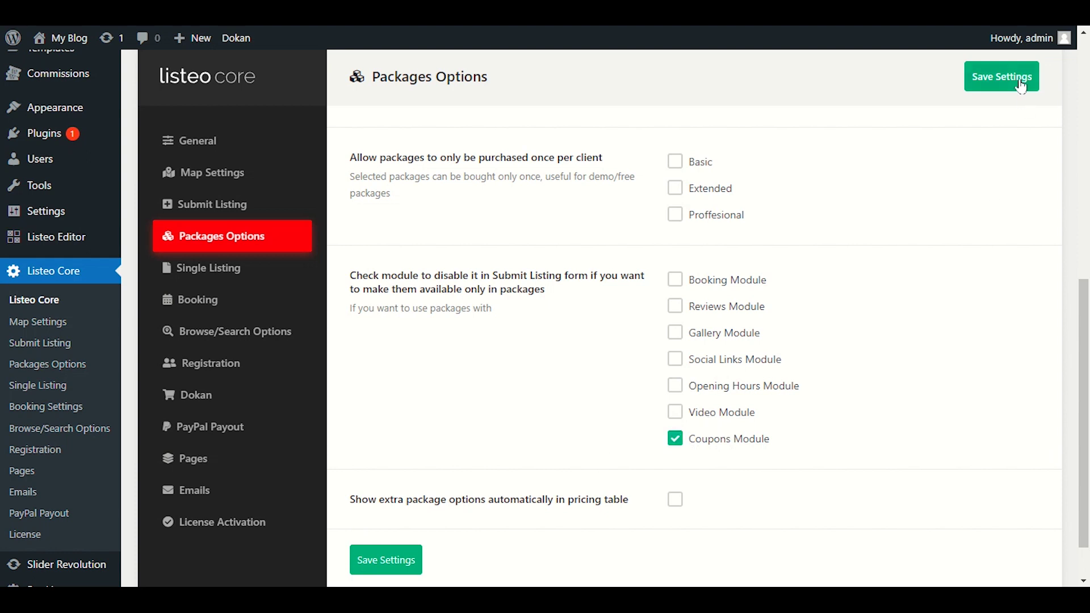
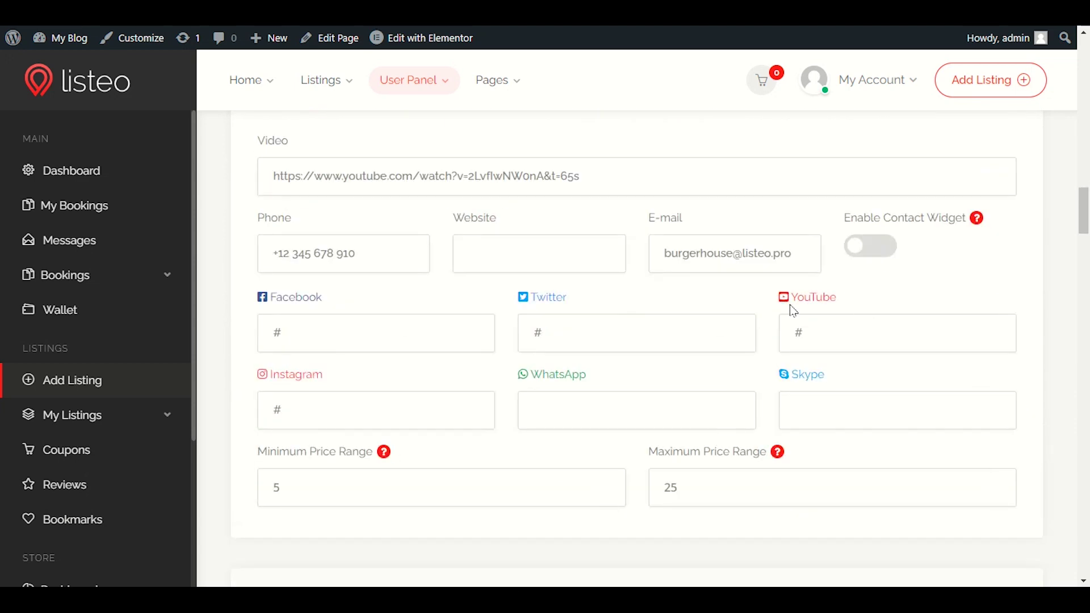
scroll(521, 359, "down", 4)
scroll(435, 330, "up", 5)
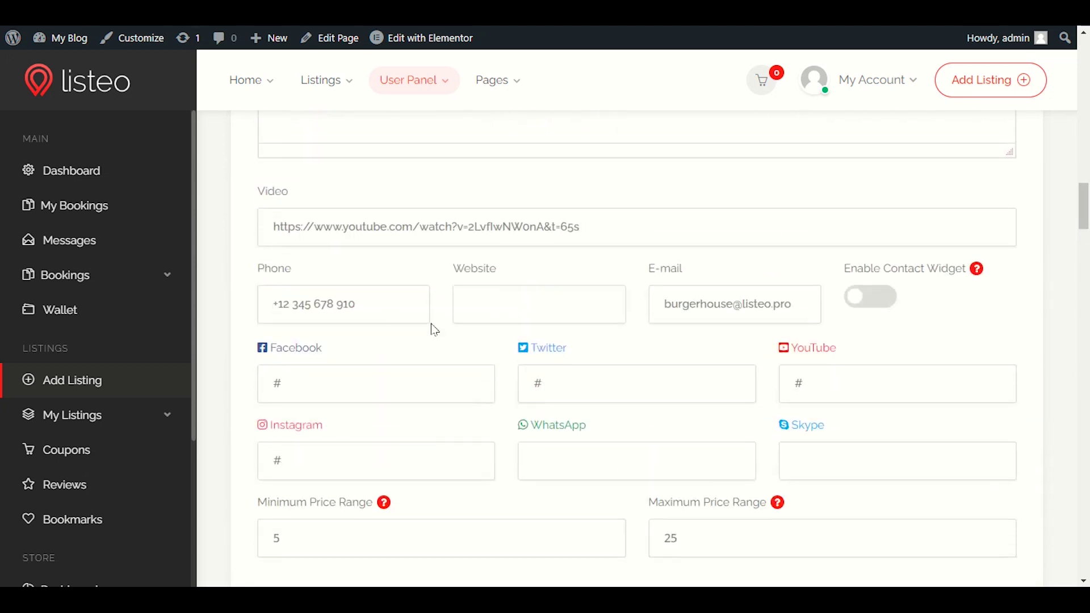
scroll(483, 392, "up", 3)
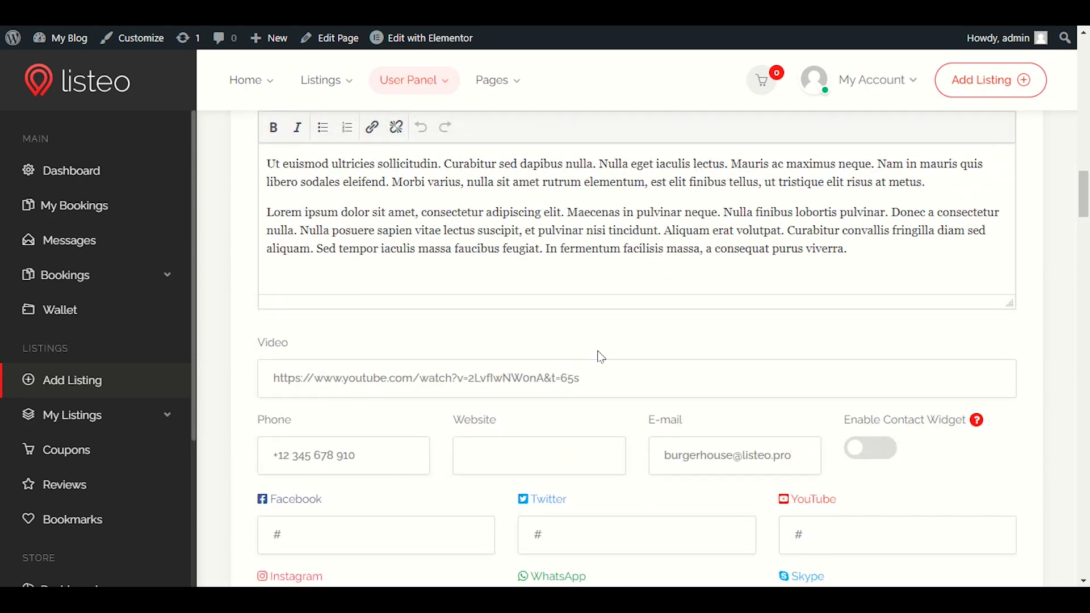
scroll(601, 357, "up", 20)
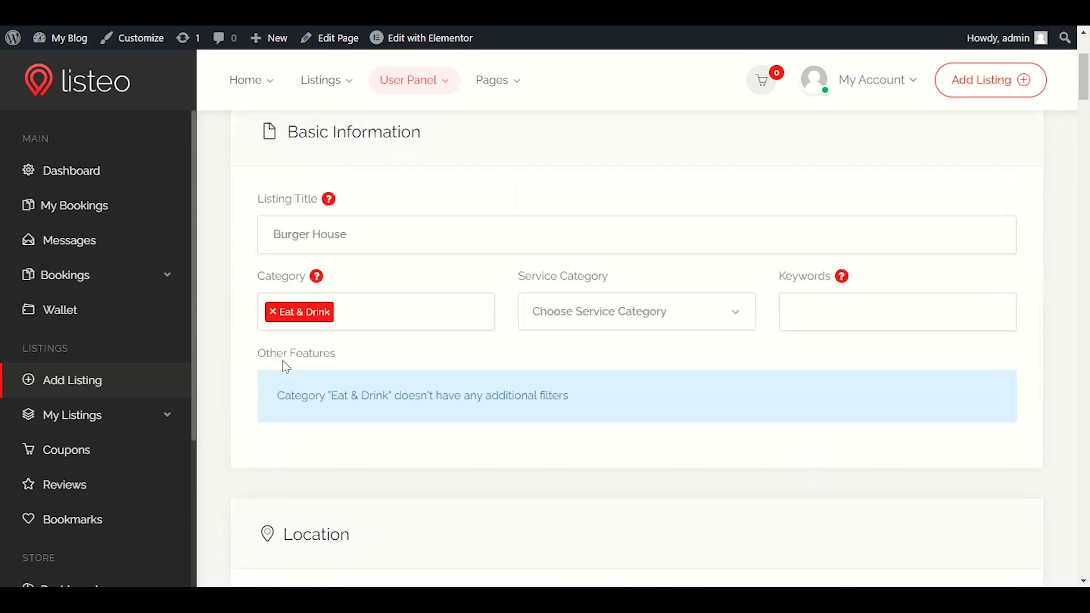
scroll(286, 366, "up", 3)
scroll(250, 352, "down", 3)
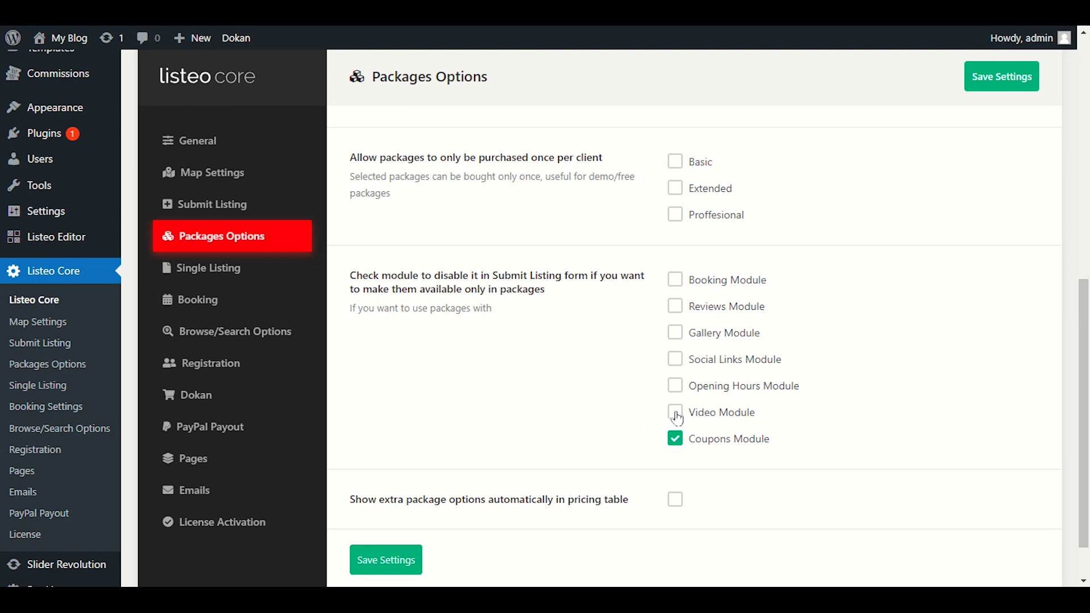
Select the Video Module for disabling instead of the Coupons Module, and locate the Video field in the Add Listing form.
left_click(675, 413)
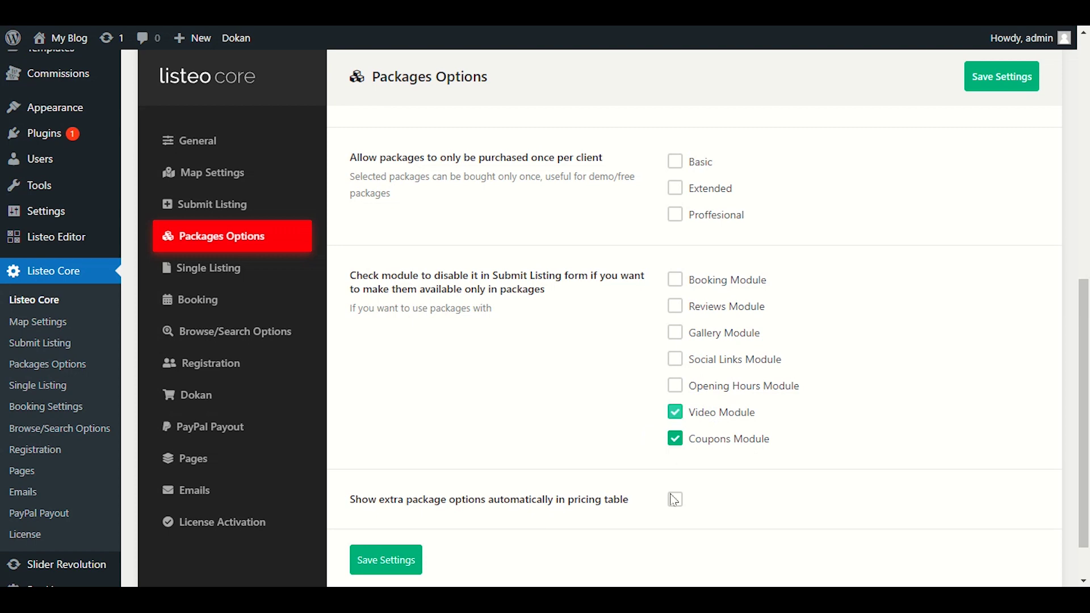
left_click(676, 440)
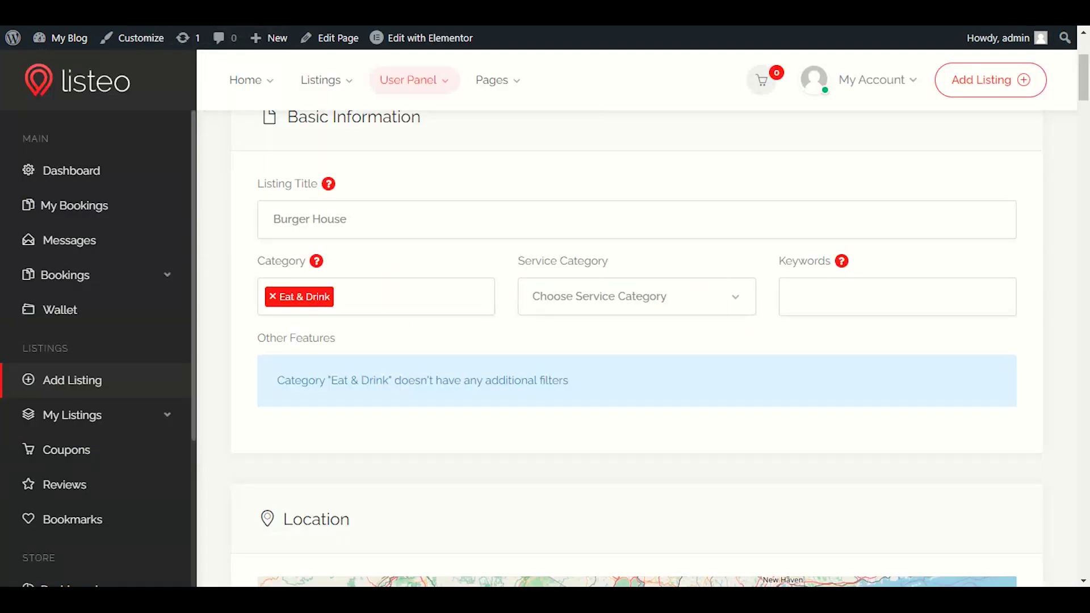
scroll(427, 406, "down", 12)
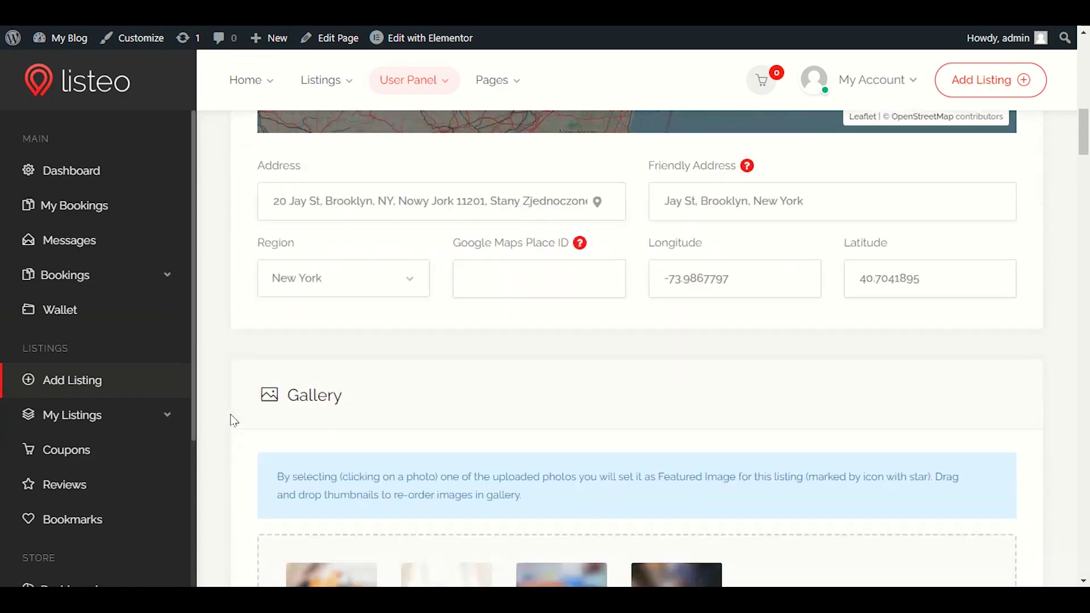
scroll(230, 418, "down", 15)
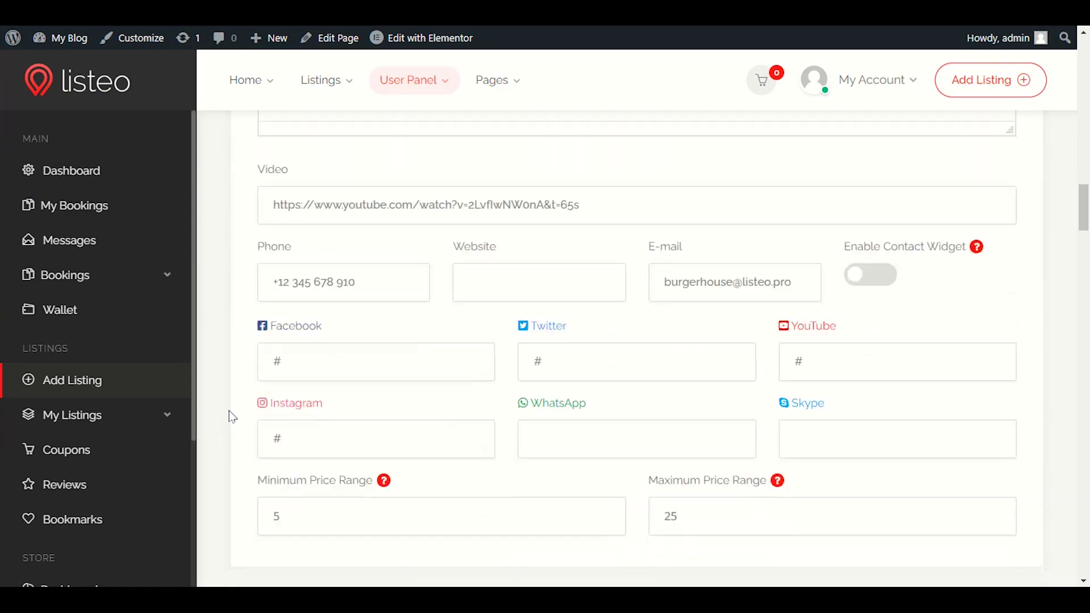
scroll(233, 417, "up", 3)
left_click_drag(274, 358, 243, 365)
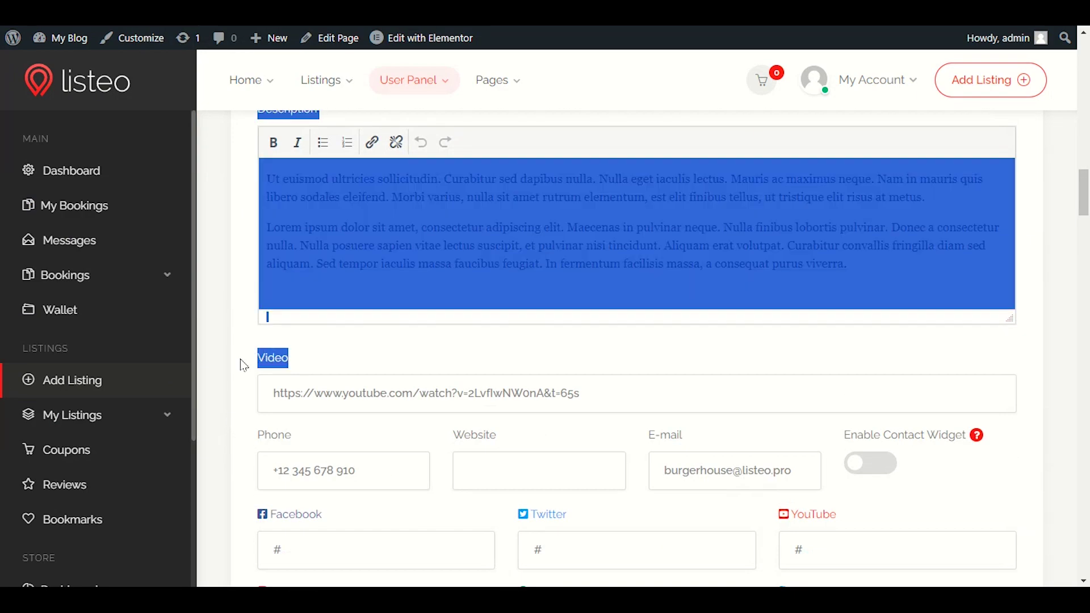
left_click(279, 366)
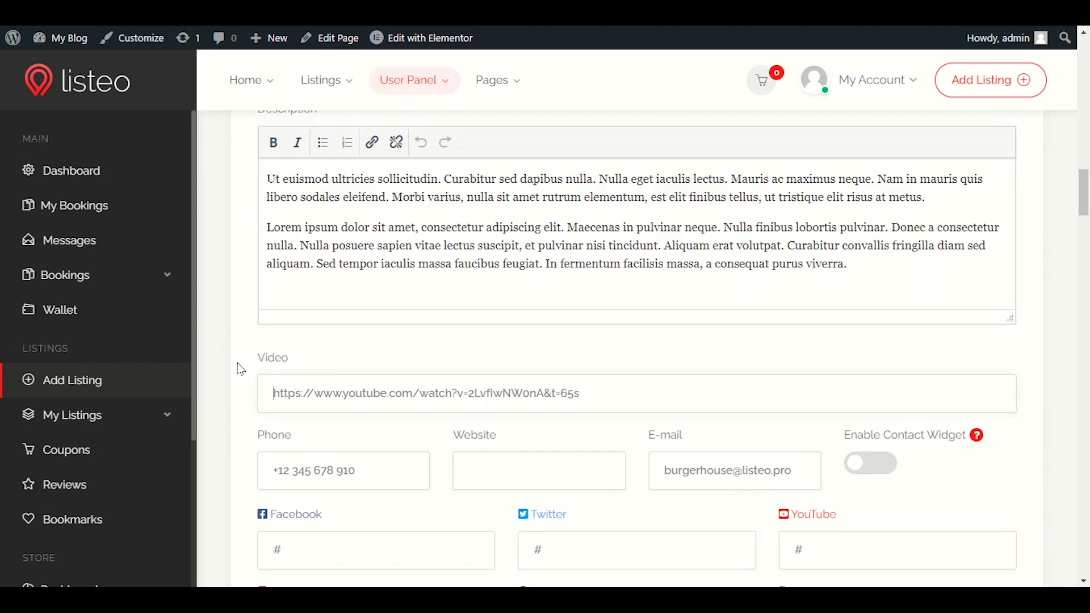
Toggle the Opening Hours Module on and off, and clear the Video Module from the modules disabled in the Submit Listing form.
scroll(318, 363, "down", 4)
scroll(309, 359, "up", 6)
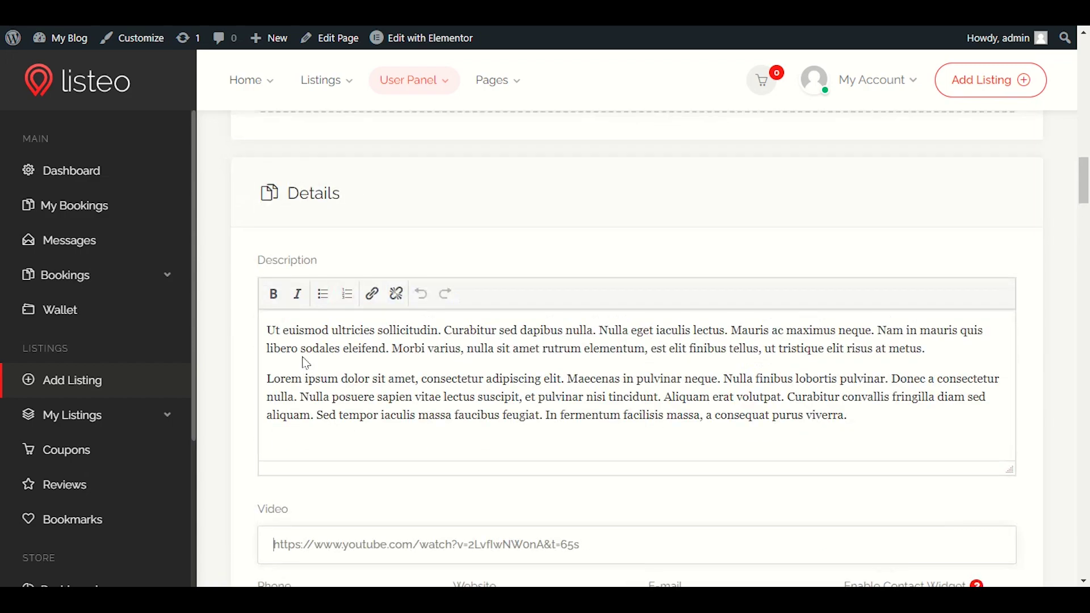
scroll(244, 366, "up", 5)
scroll(244, 366, "down", 10)
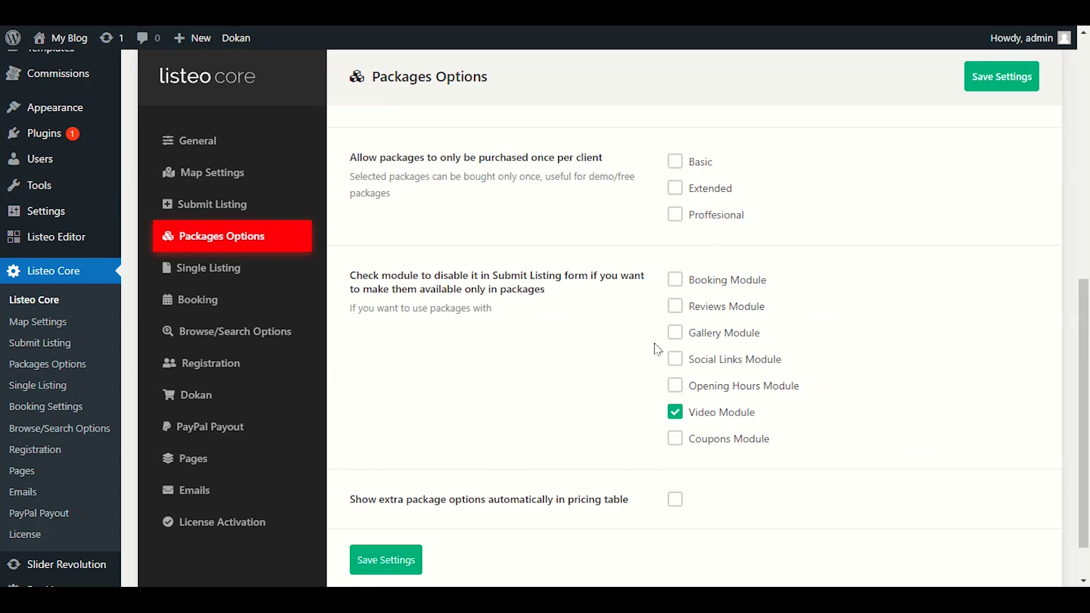
left_click(674, 386)
left_click(676, 387)
left_click(676, 413)
Open the list of all products in the WordPress dashboard.
scroll(576, 409, "up", 3)
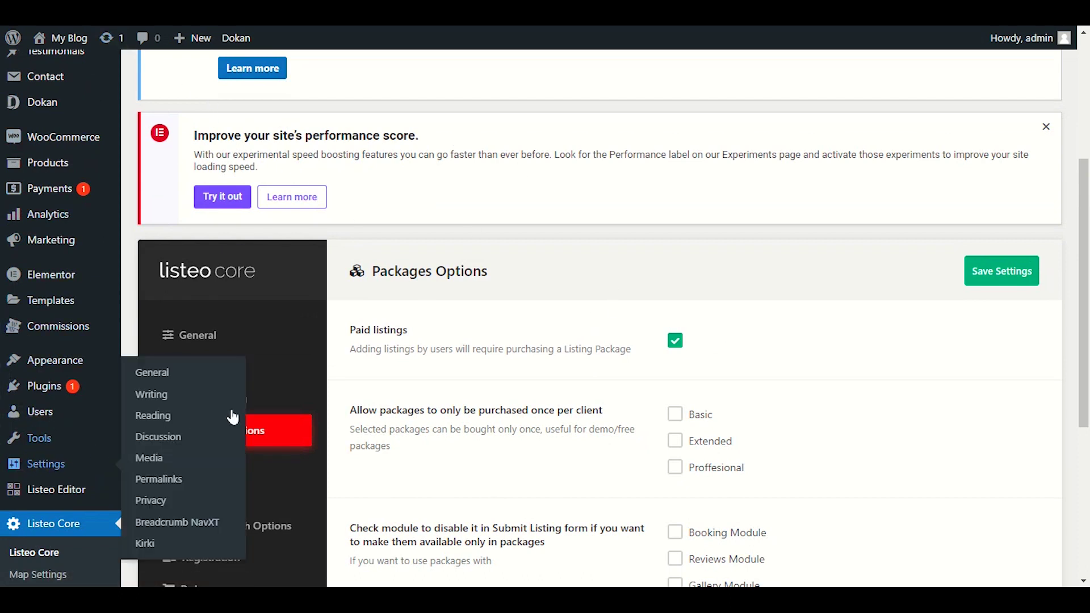
scroll(198, 381, "up", 2)
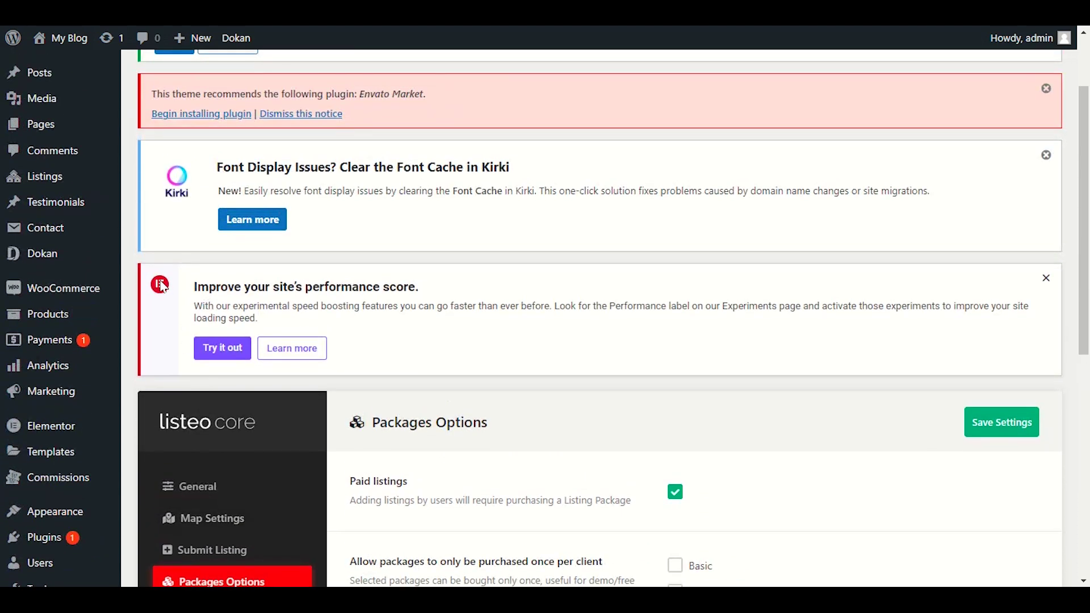
mouse_move(28, 294)
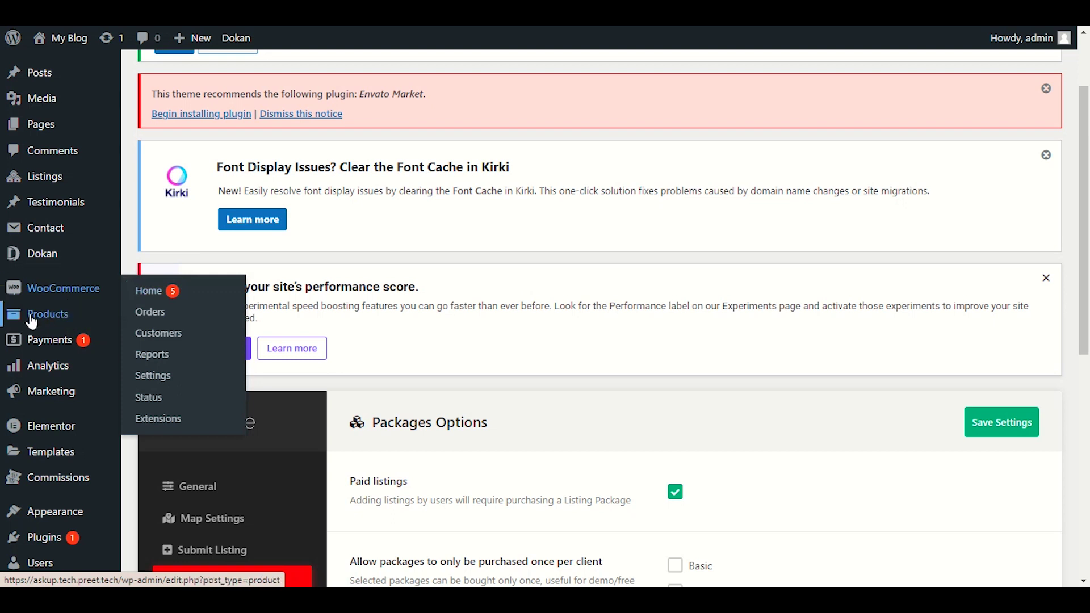
mouse_move(60, 321)
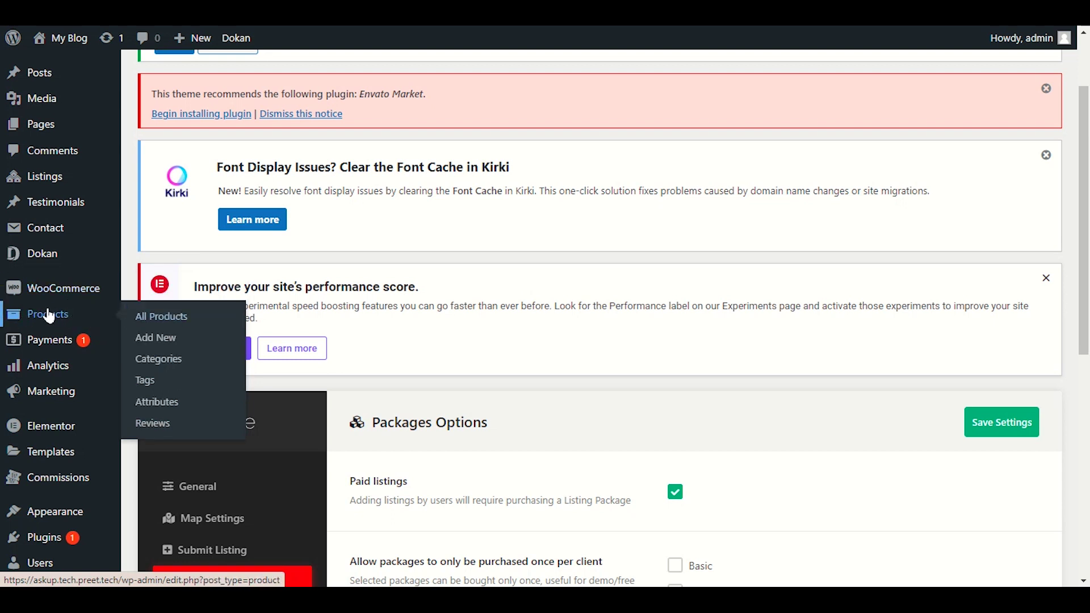
scroll(57, 323, "up", 3)
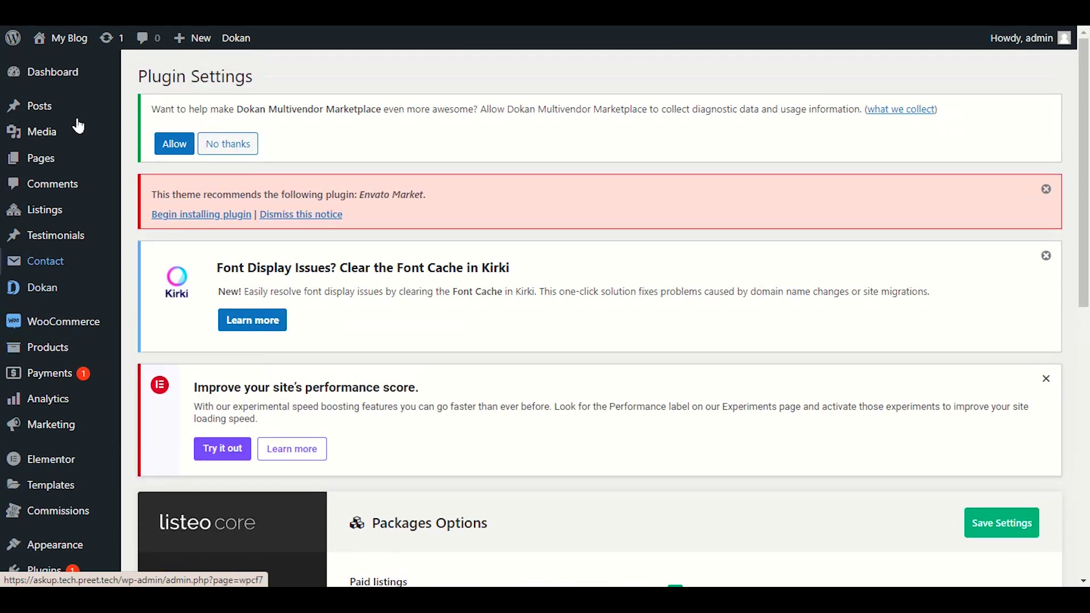
mouse_move(69, 356)
left_click(173, 349)
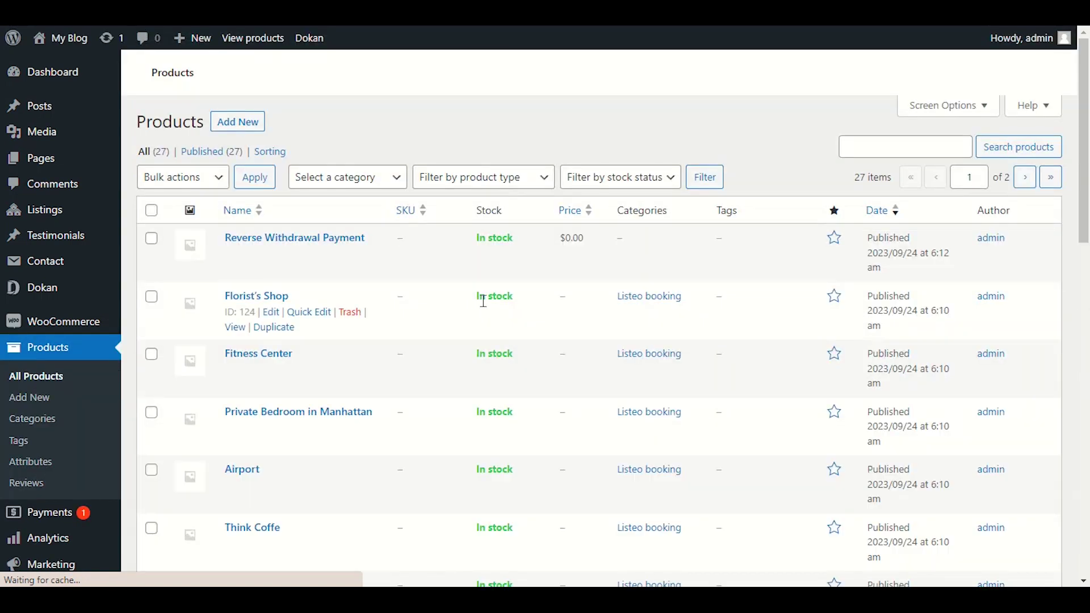
Go to the second page of the product list and locate the Proffesional, Extended and Basic listing packages.
scroll(479, 307, "down", 5)
scroll(494, 311, "down", 20)
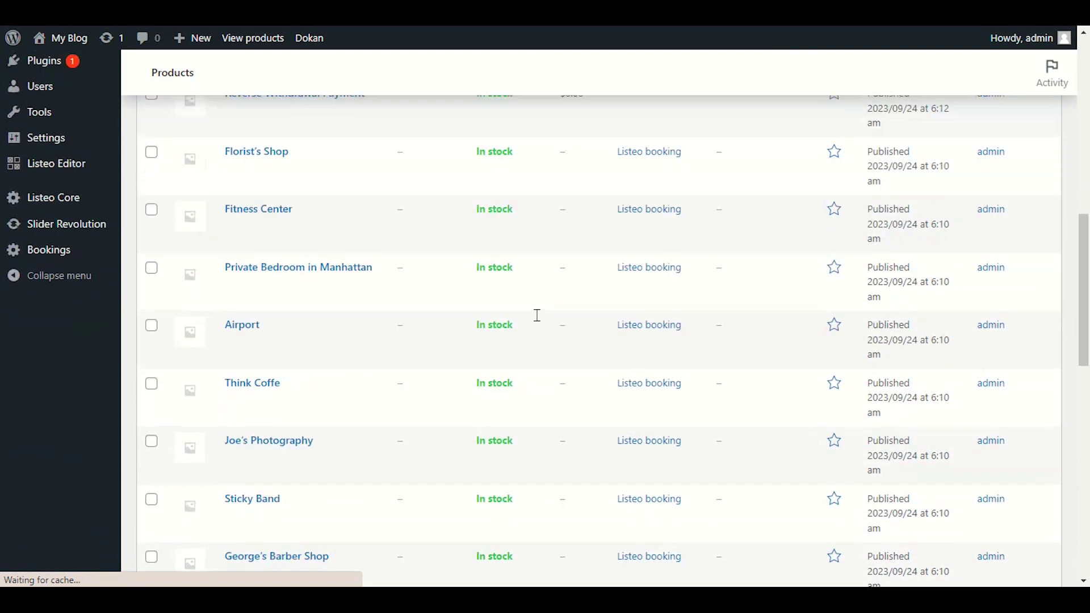
scroll(518, 295, "down", 1)
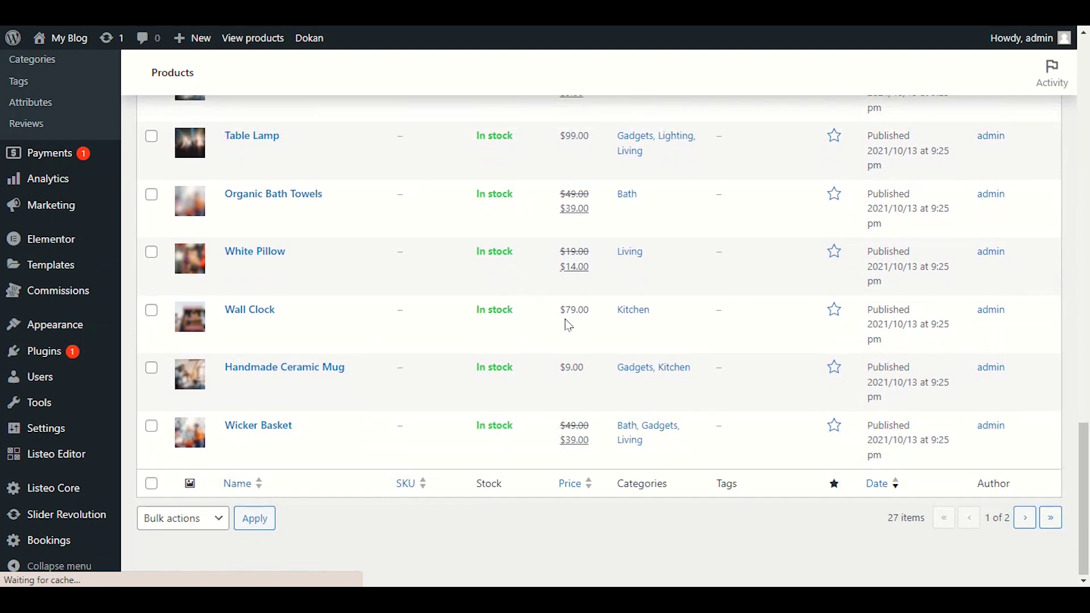
left_click(1031, 525)
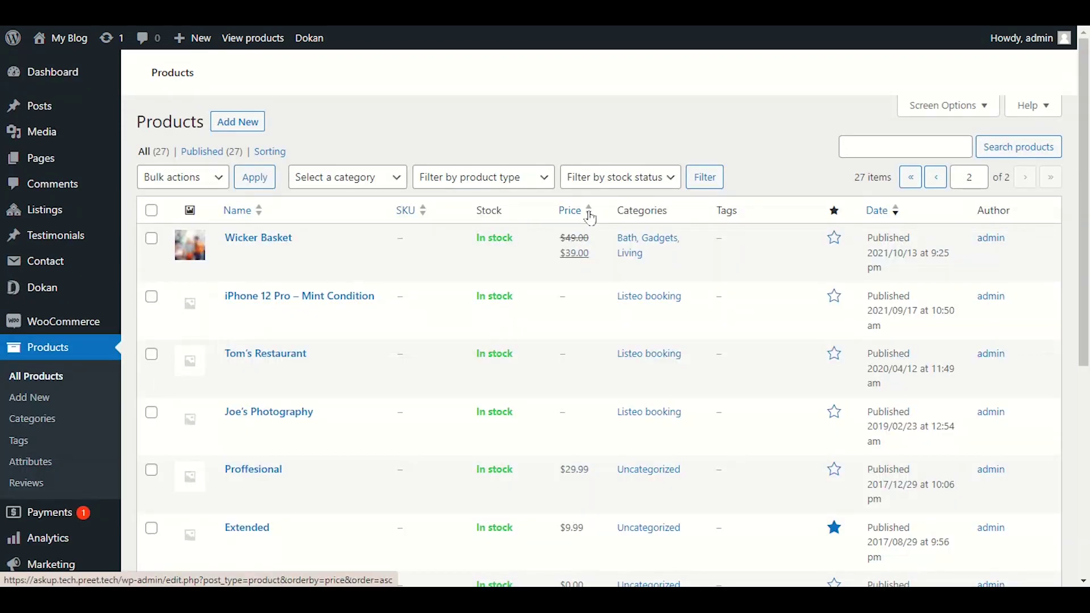
left_click(591, 219)
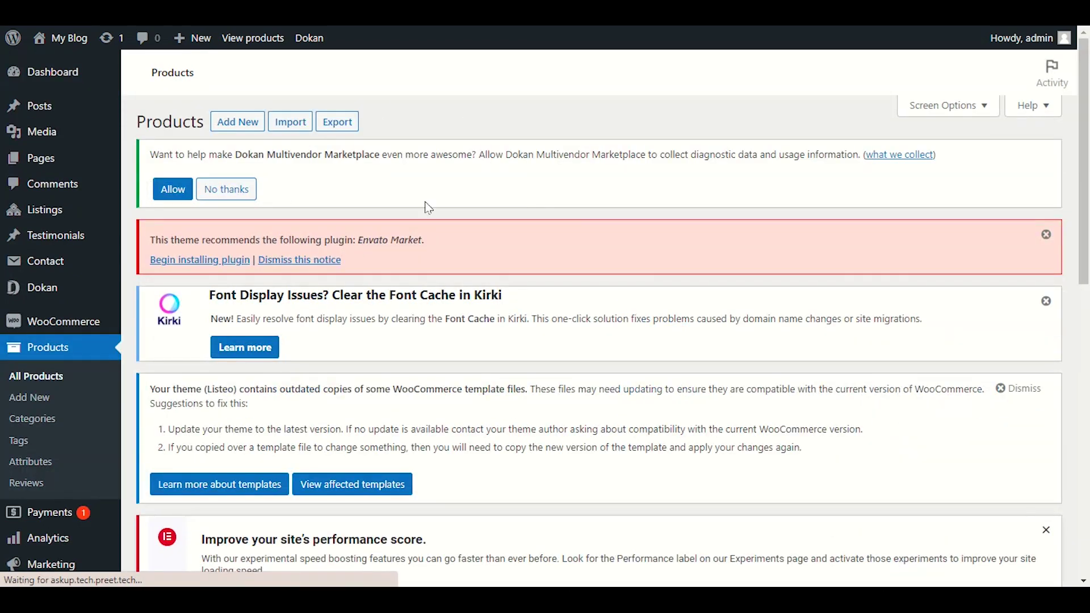
scroll(429, 207, "down", 8)
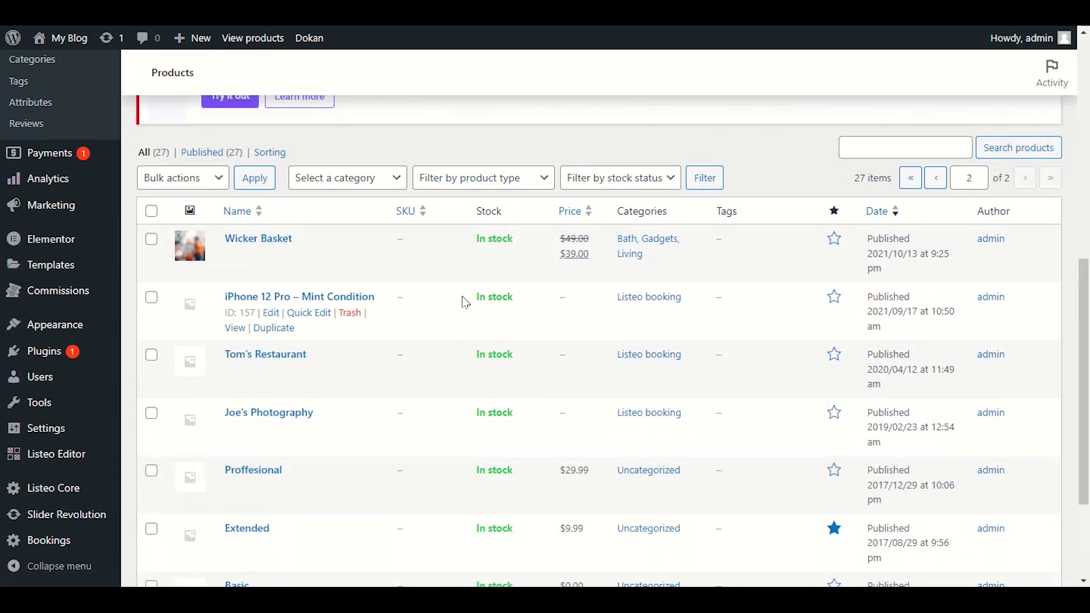
scroll(466, 302, "down", 3)
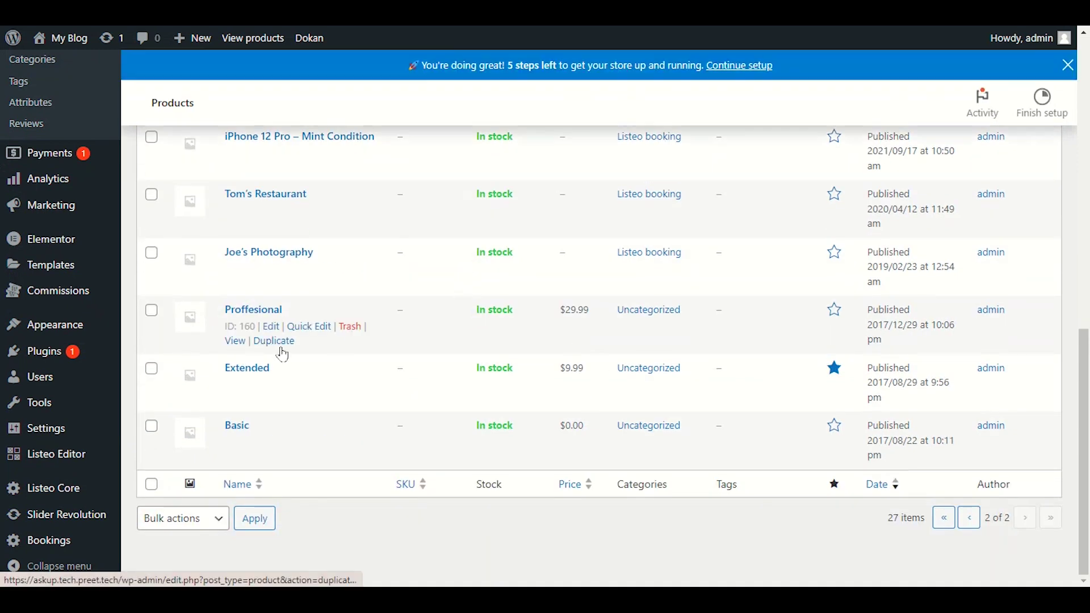
scroll(382, 348, "up", 1)
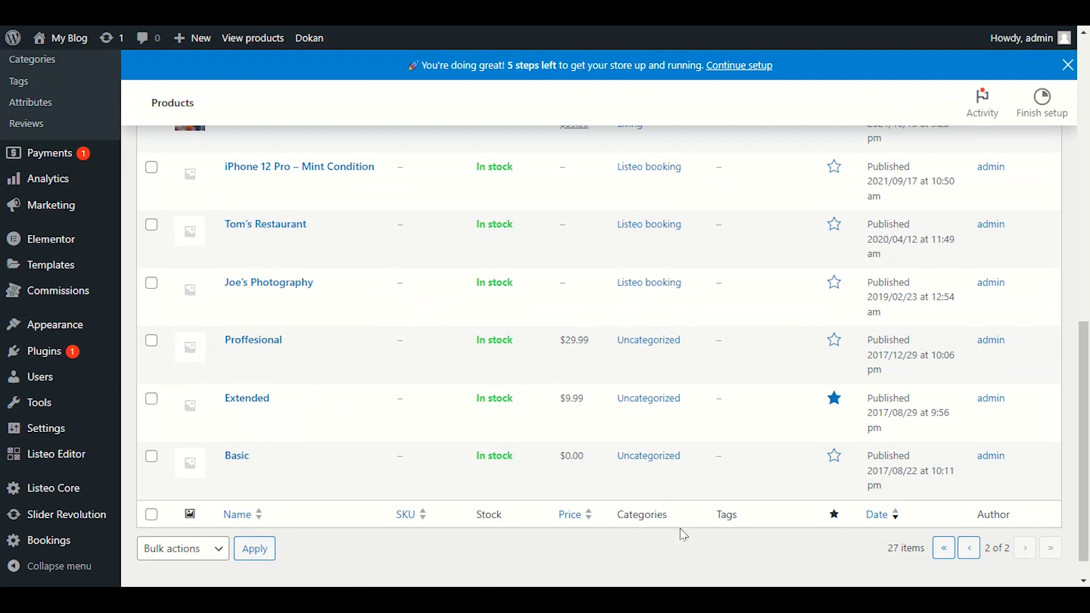
scroll(447, 399, "up", 6)
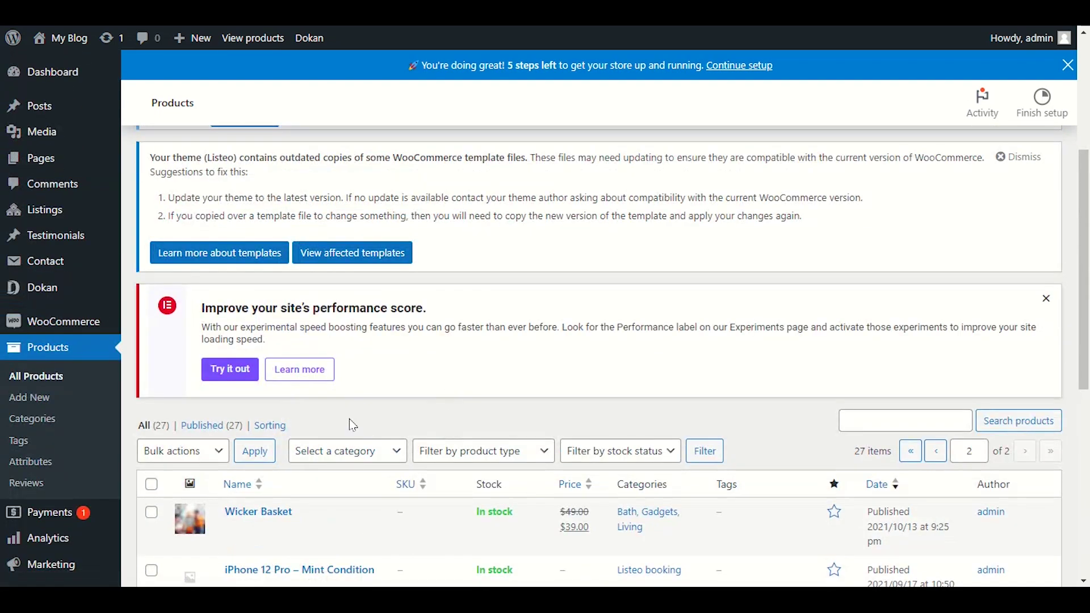
scroll(348, 419, "up", 5)
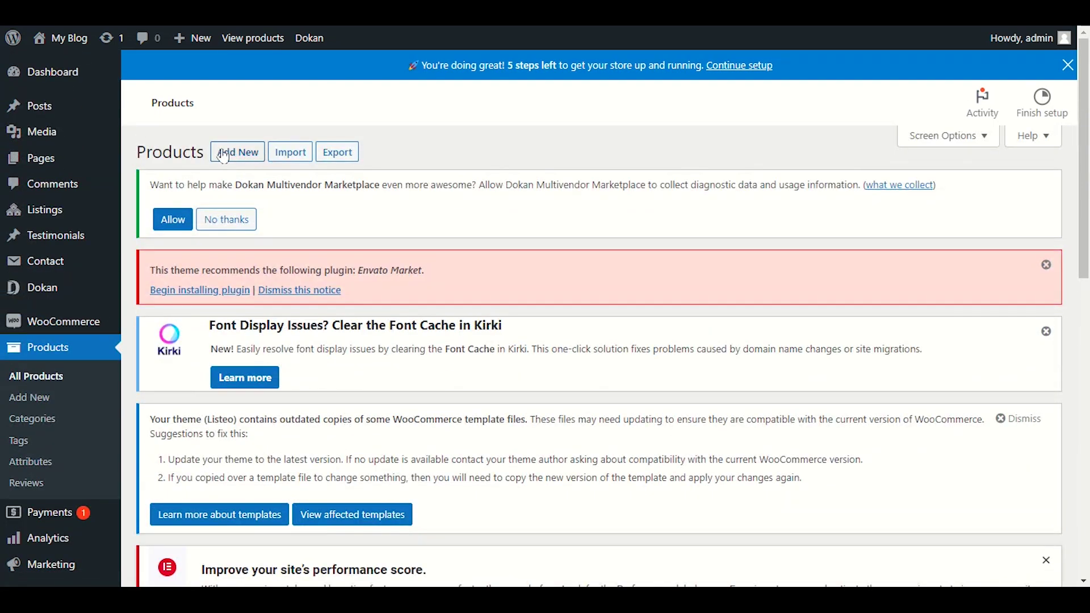
scroll(433, 292, "down", 12)
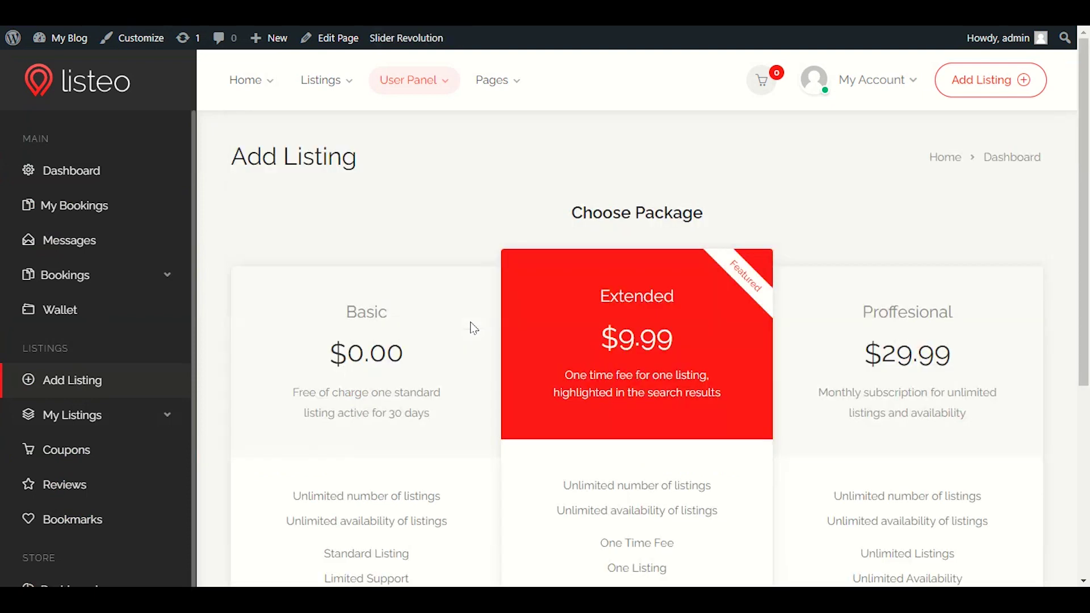
Review the listing number and availability lines of the Basic package on the Add Listing page, and open the Basic product for editing.
scroll(474, 330, "down", 2)
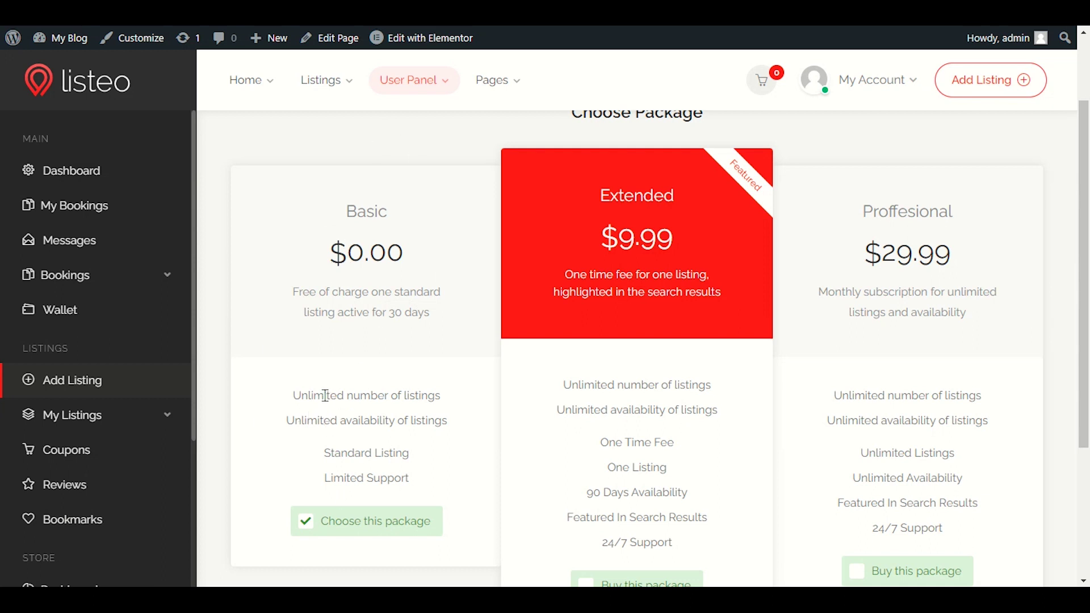
left_click_drag(326, 396, 286, 397)
left_click(305, 420)
scroll(339, 320, "down", 1)
scroll(338, 314, "up", 3)
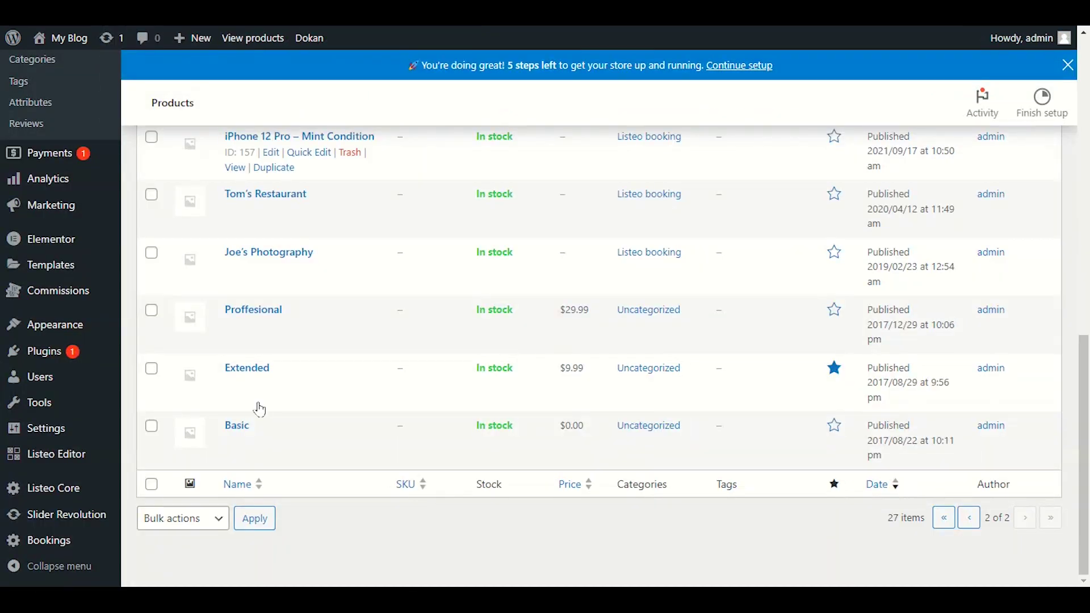
mouse_move(307, 462)
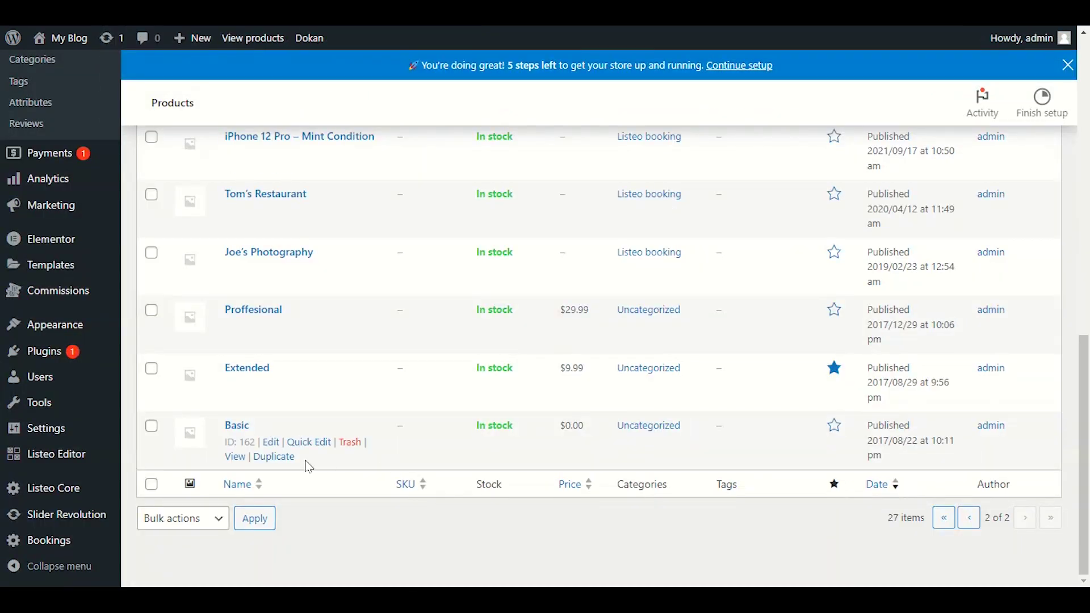
left_click(270, 444)
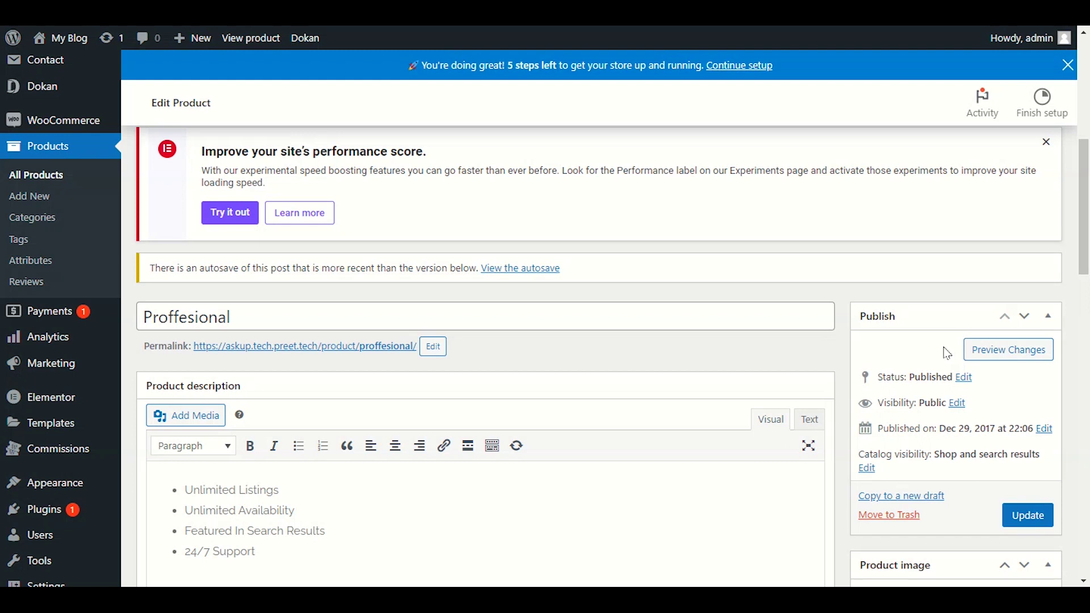
Return from the Proffesional product to the full product list and go to its second page.
left_click(23, 181)
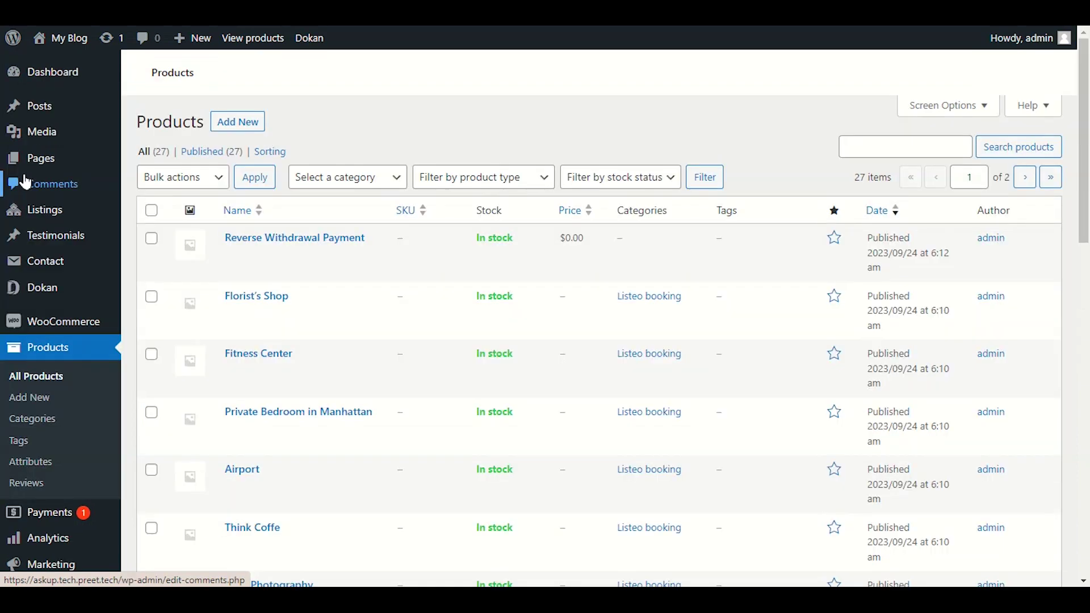
scroll(562, 188, "down", 4)
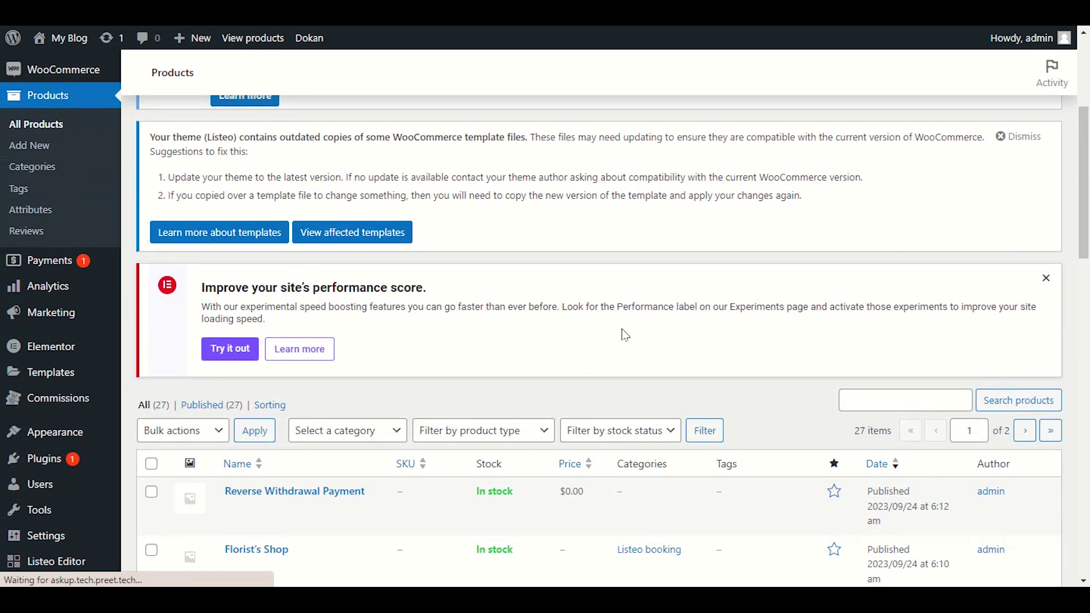
scroll(625, 335, "down", 8)
scroll(623, 337, "down", 3)
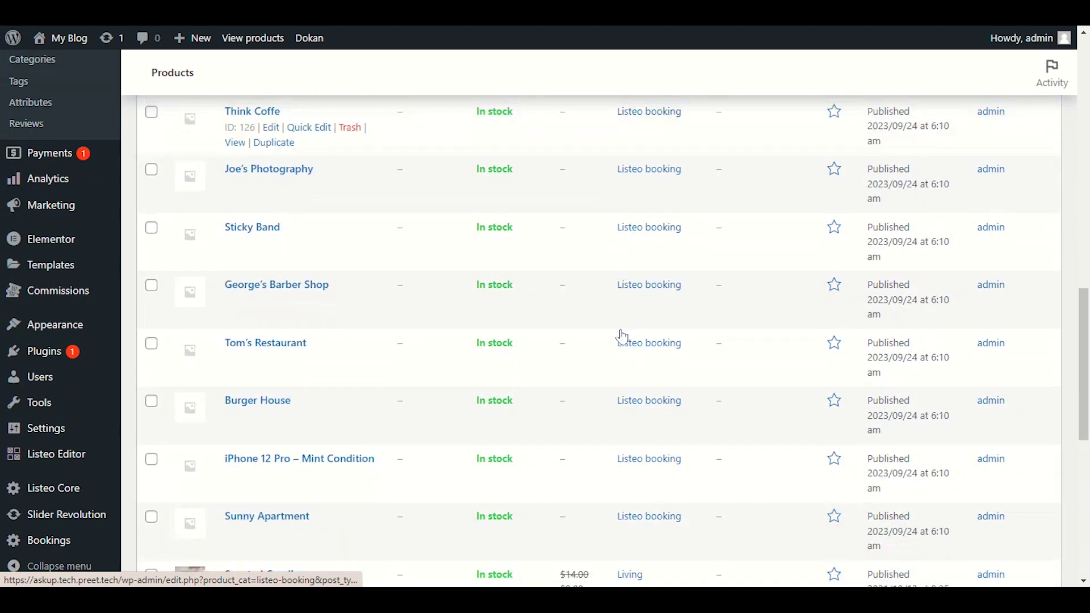
scroll(623, 337, "down", 9)
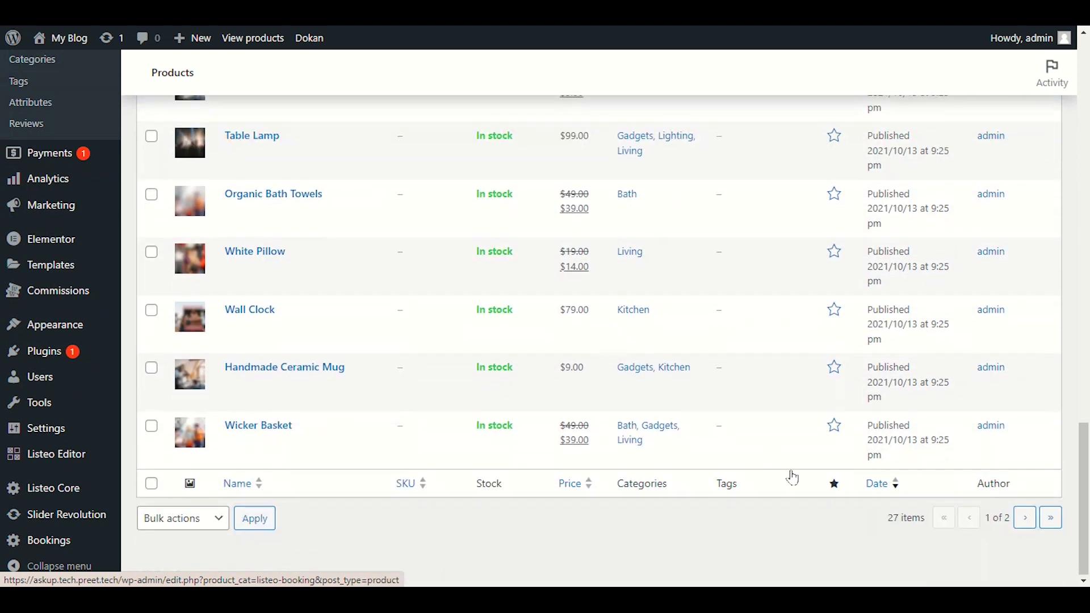
left_click(1023, 518)
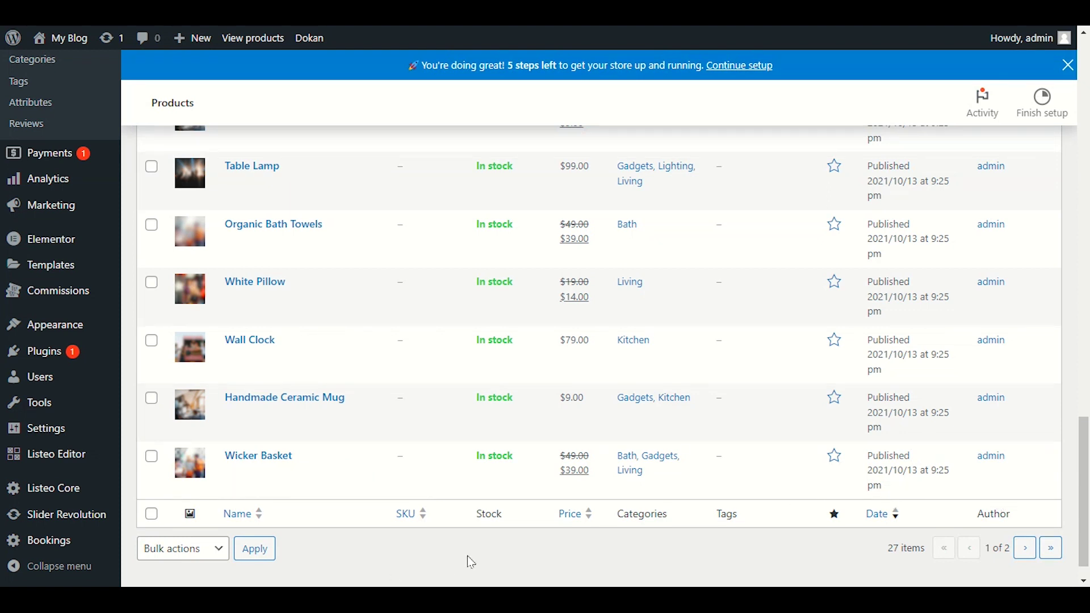
scroll(469, 559, "up", 3)
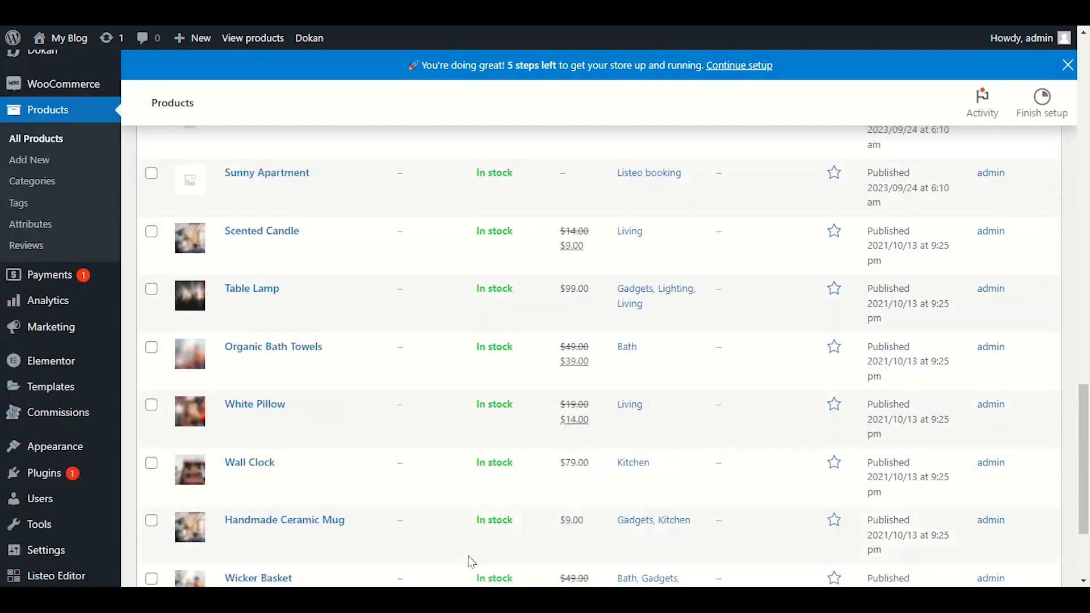
scroll(470, 560, "down", 4)
left_click(1026, 517)
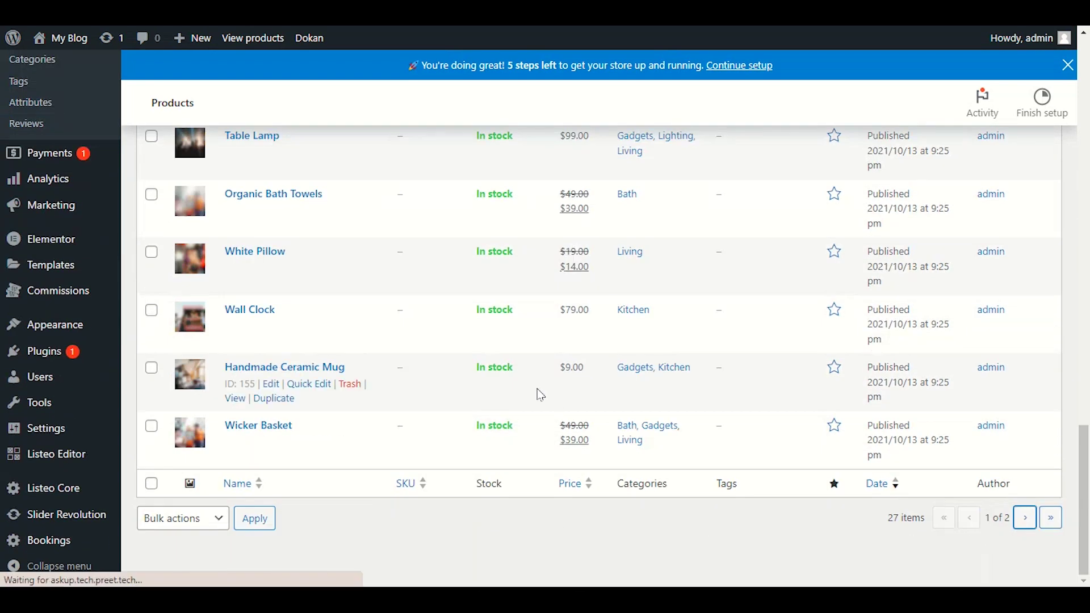
Find the Basic package among the products, open it for editing and look through its product data.
scroll(536, 392, "down", 5)
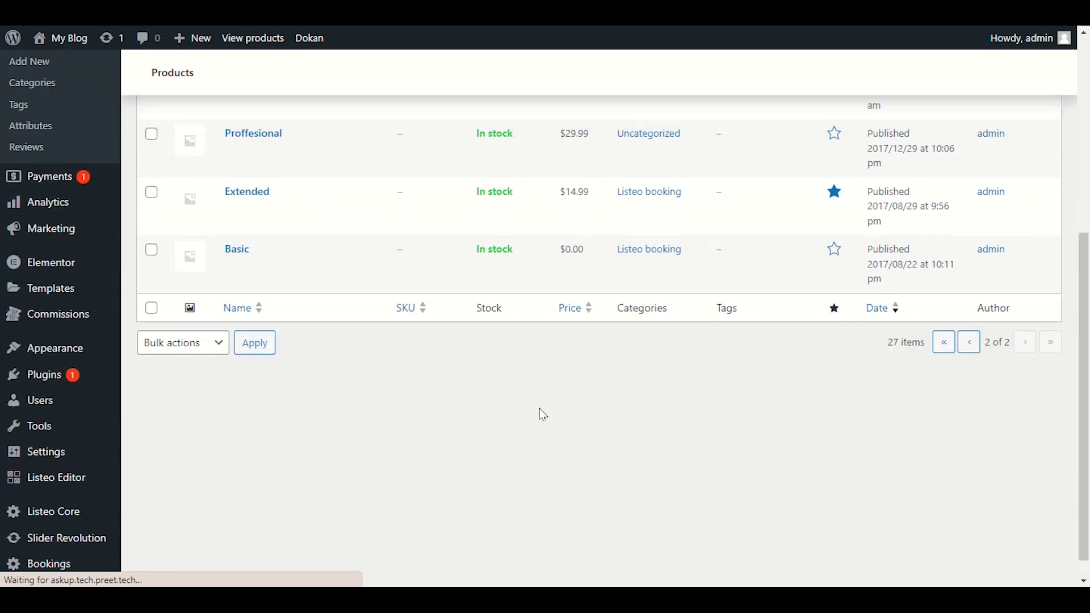
scroll(341, 318, "up", 10)
scroll(354, 442, "down", 5)
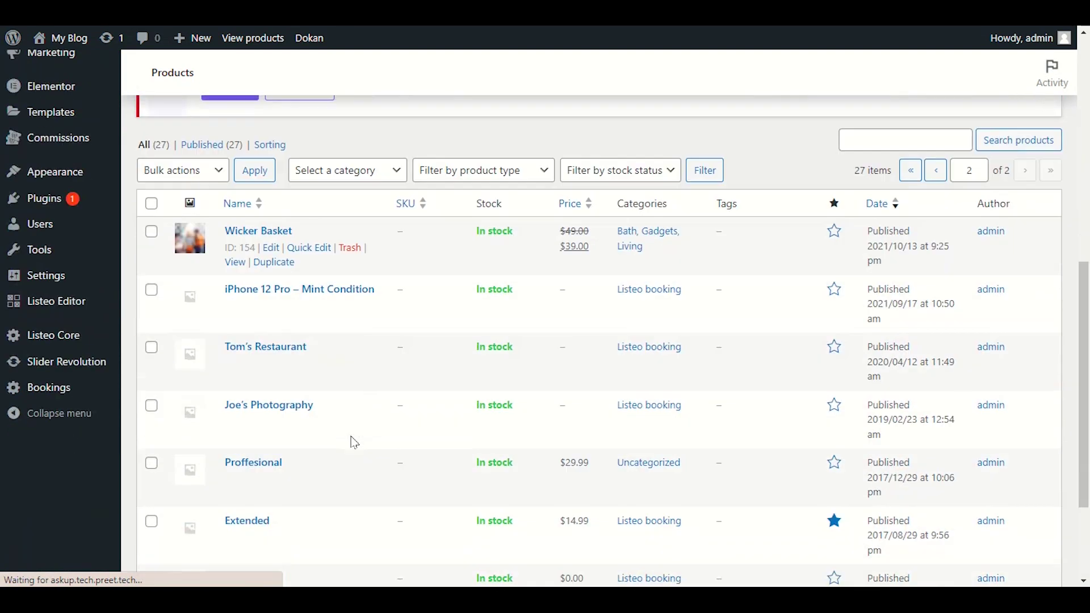
scroll(354, 443, "down", 3)
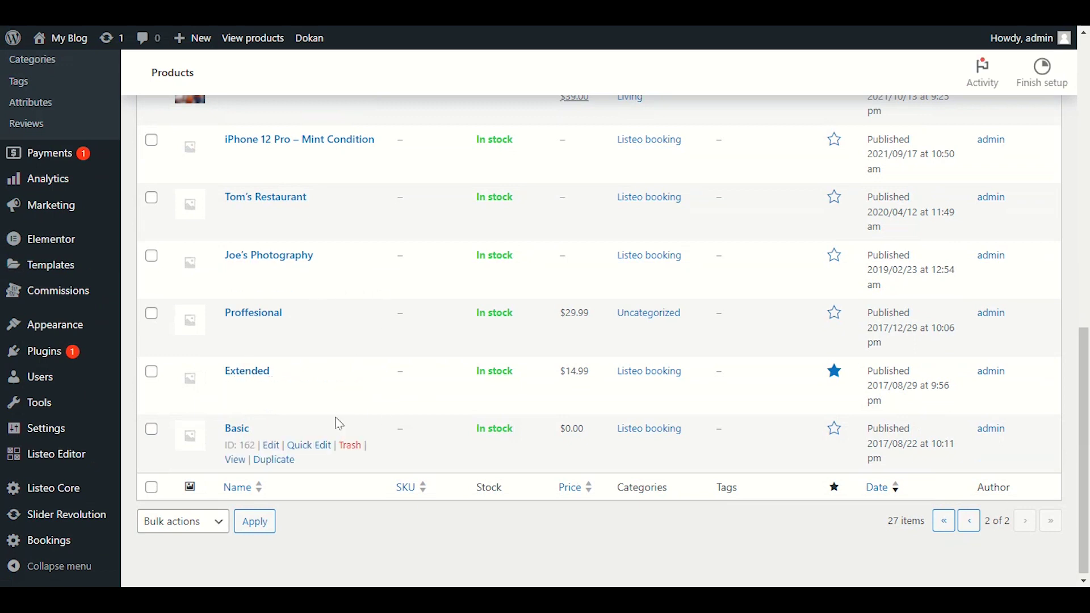
scroll(341, 372, "down", 1)
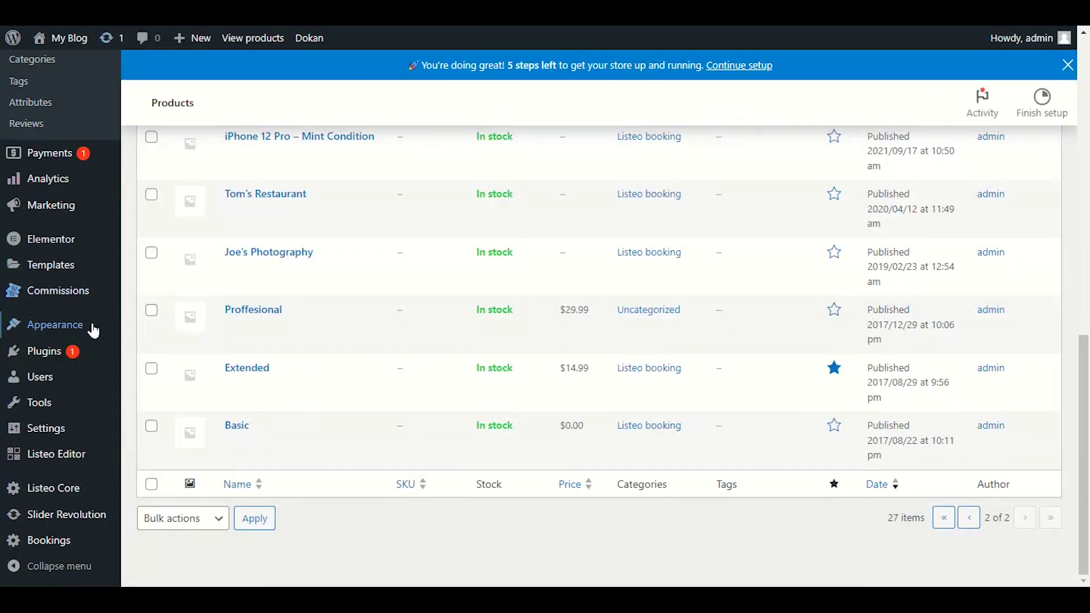
left_click(271, 442)
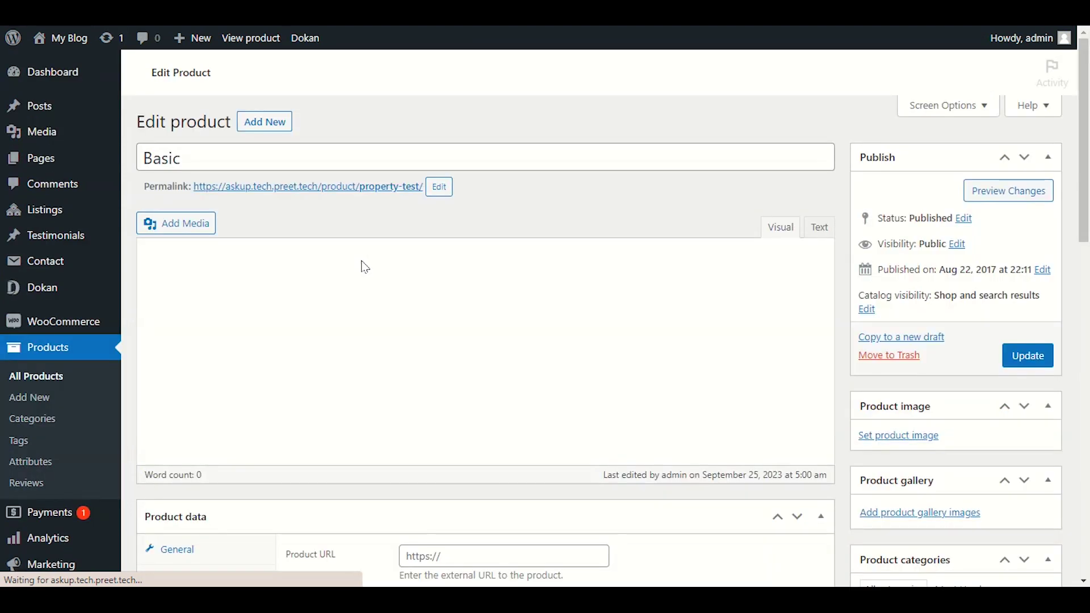
scroll(403, 318, "down", 8)
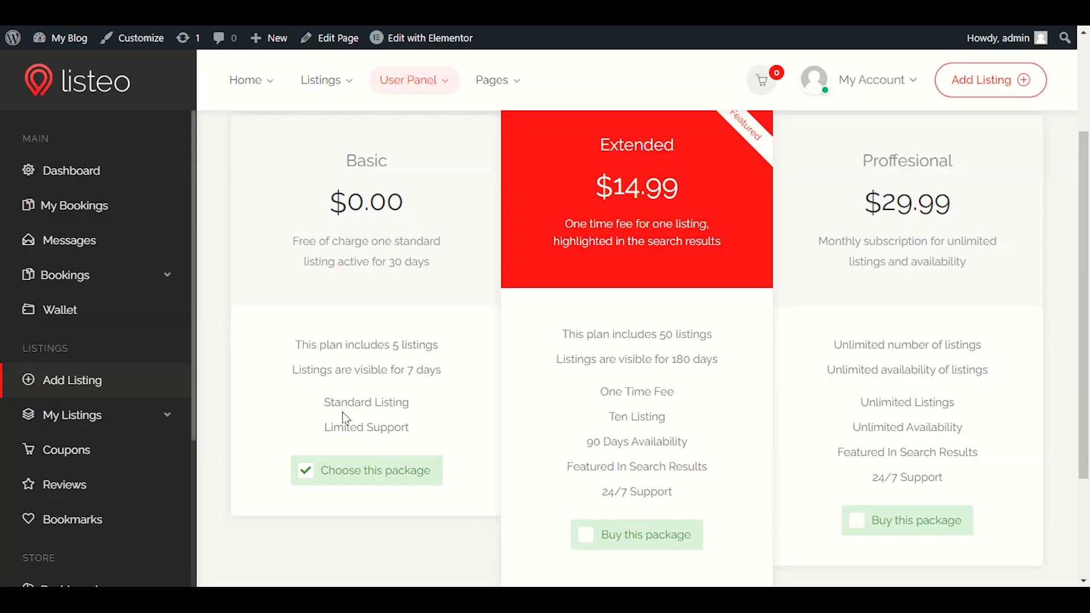
Compare the Basic card's feature and availability lines on the Add Listing page with the product's description and listing limit settings.
left_click_drag(412, 435, 322, 409)
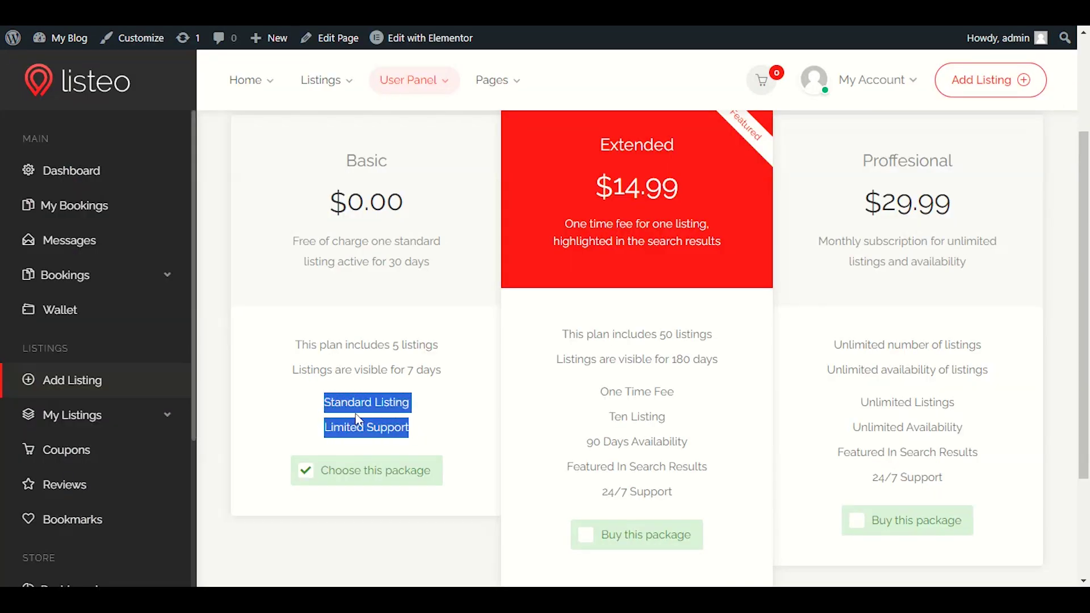
left_click(401, 431)
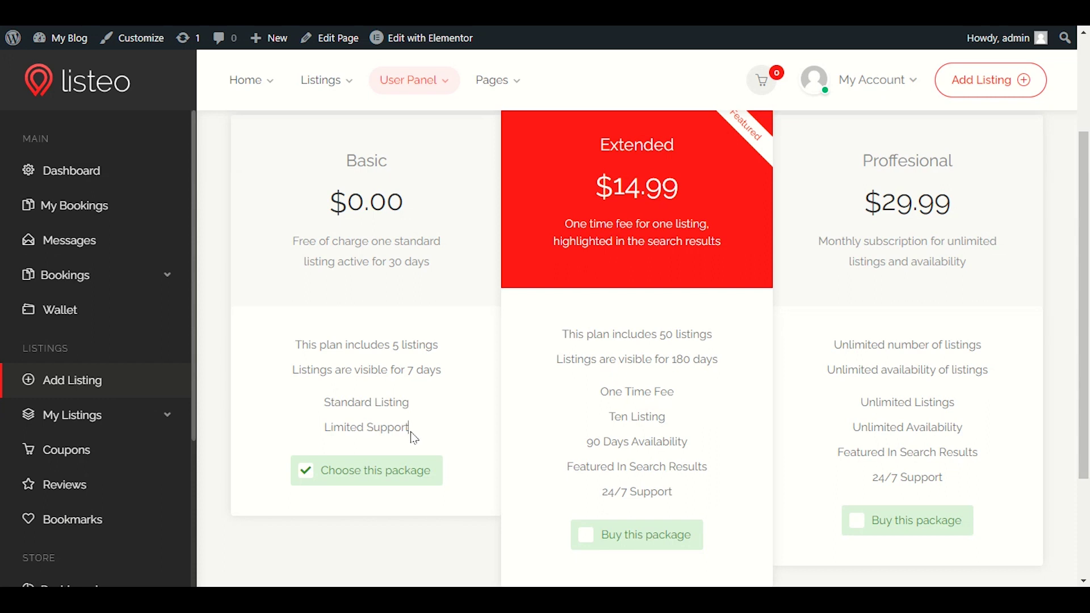
left_click_drag(414, 436, 328, 404)
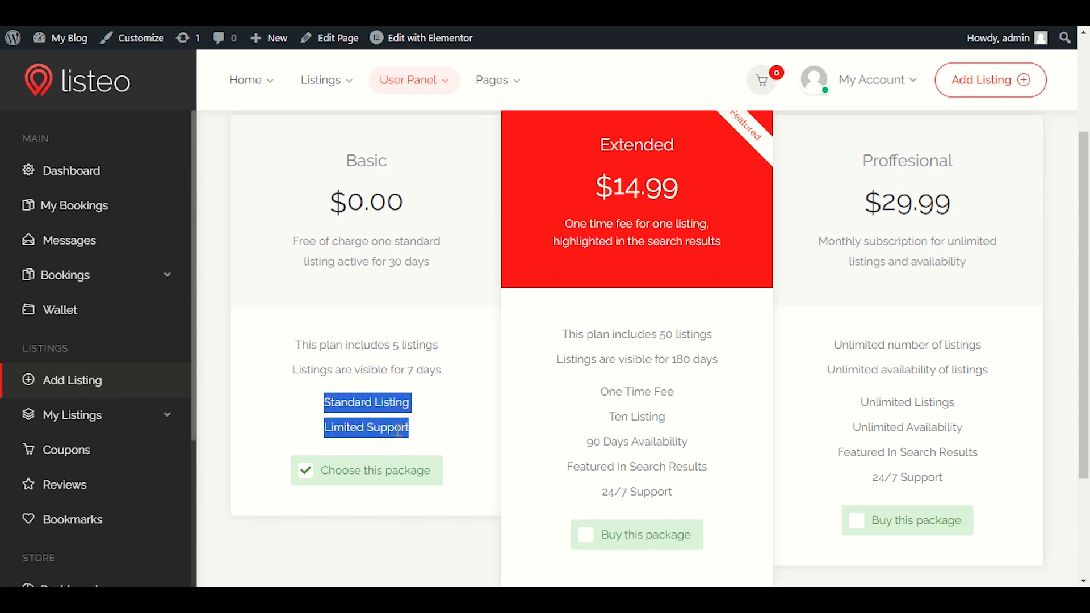
left_click_drag(467, 373, 297, 345)
key("ctrl+Tab")
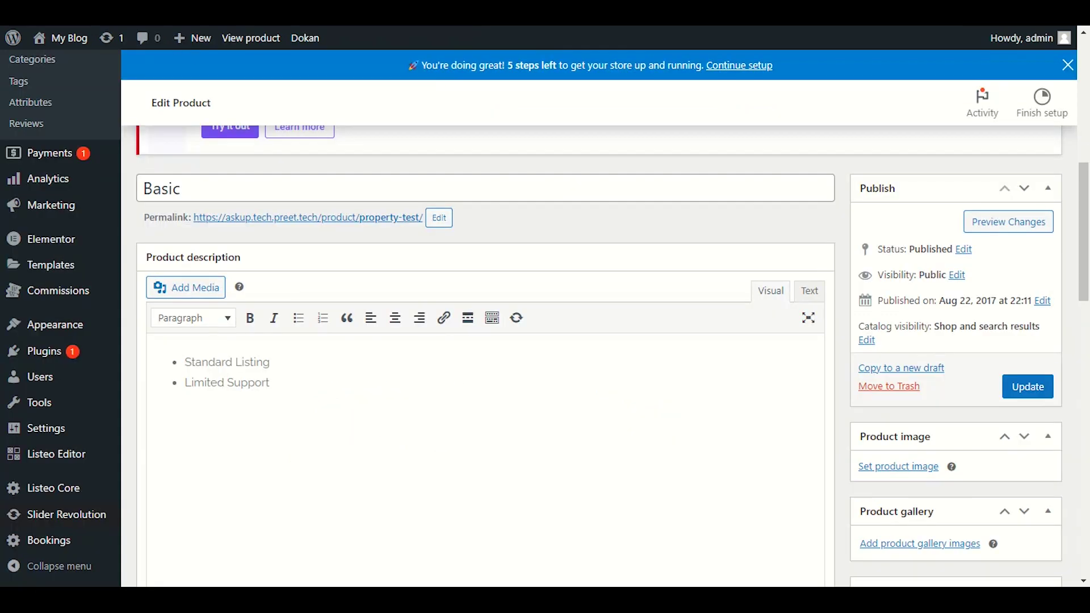
scroll(284, 296, "down", 5)
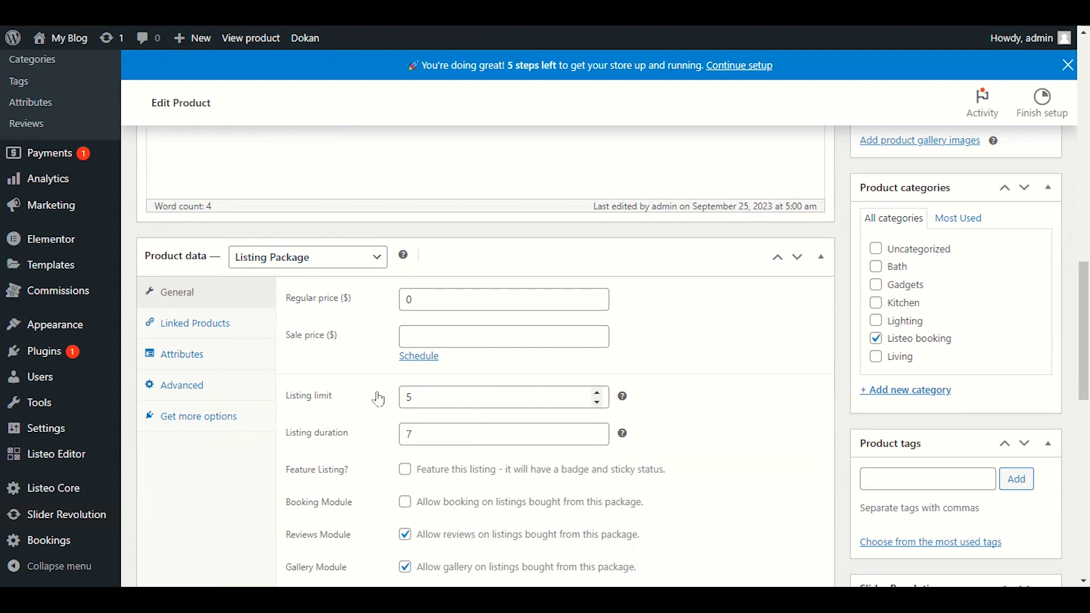
key("ctrl+shift+Tab")
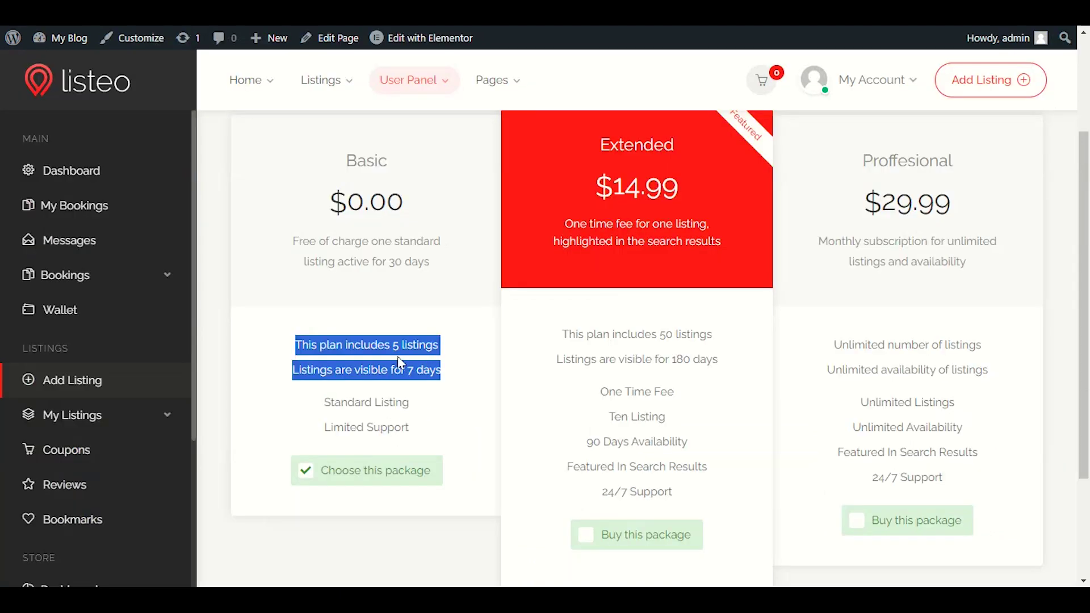
left_click_drag(426, 440, 326, 404)
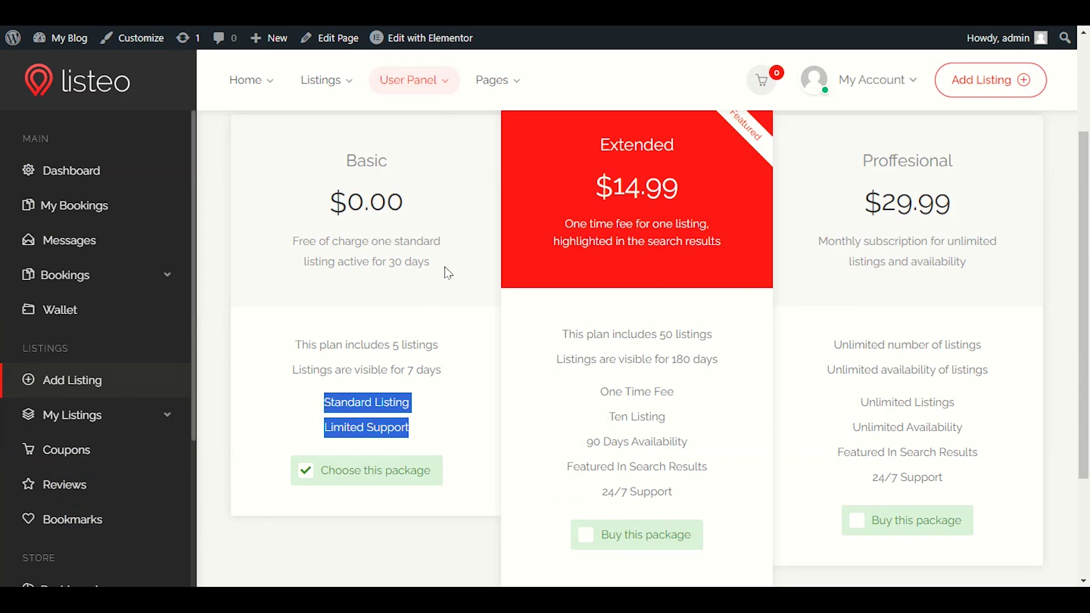
Compare the text under the Basic package's price on the Add Listing page with the short description in its product editor.
left_click_drag(443, 266, 292, 241)
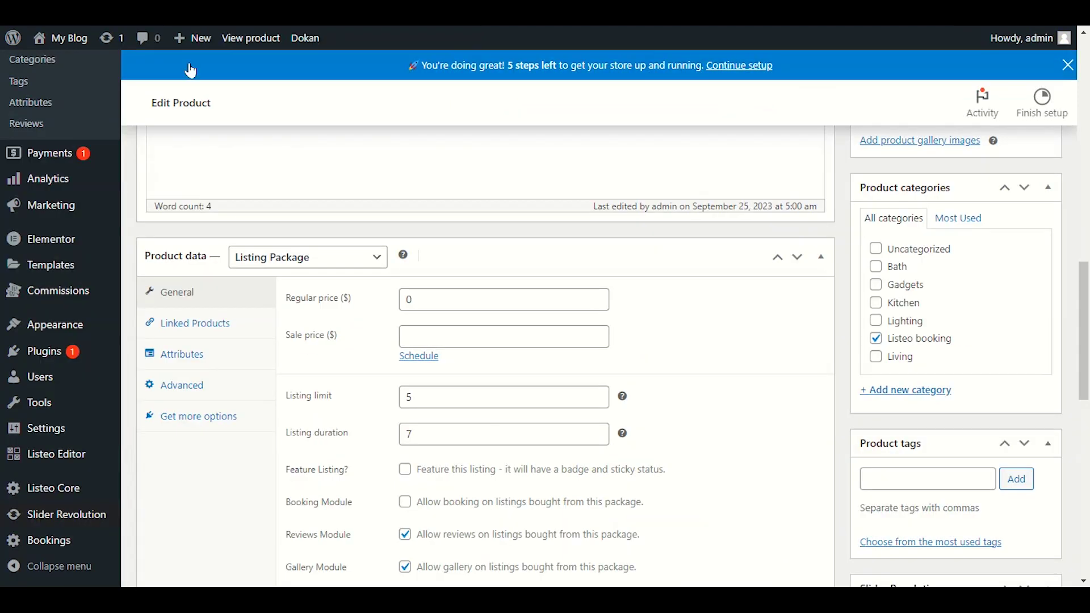
scroll(812, 250, "down", 10)
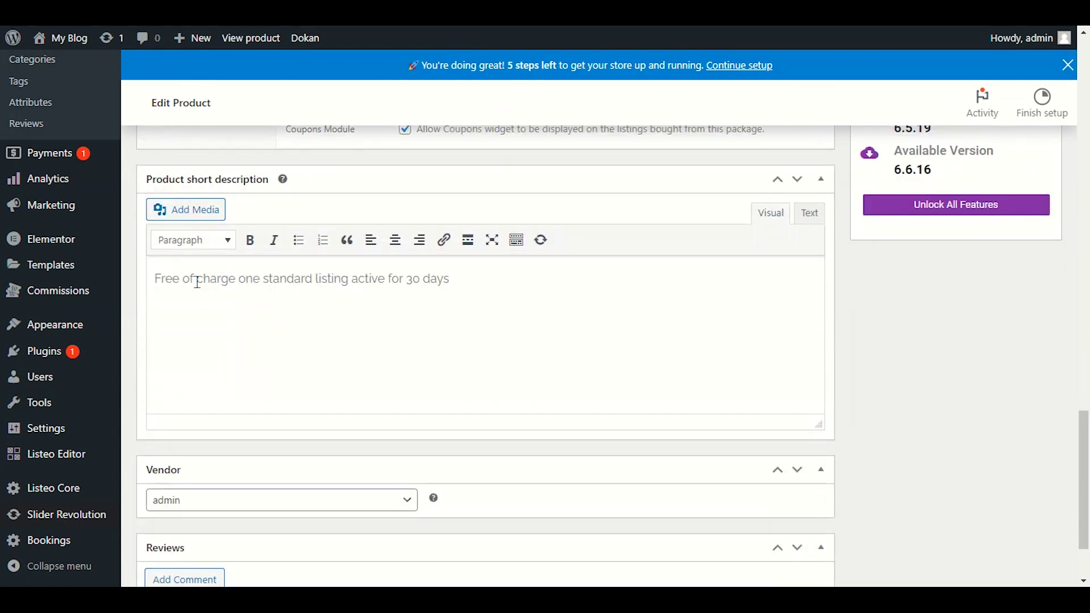
left_click_drag(157, 282, 469, 282)
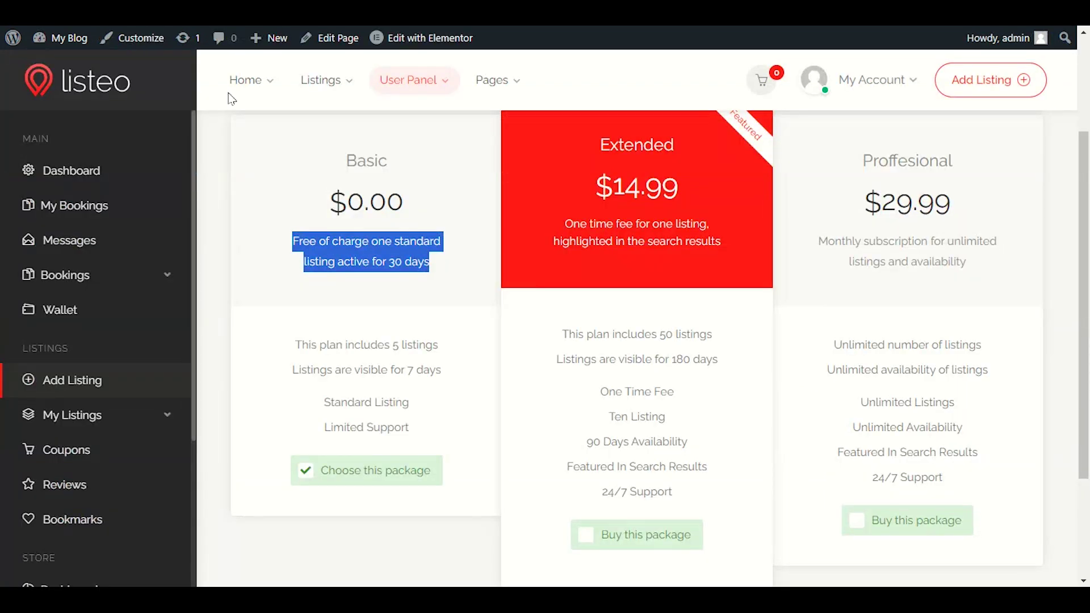
left_click(384, 253)
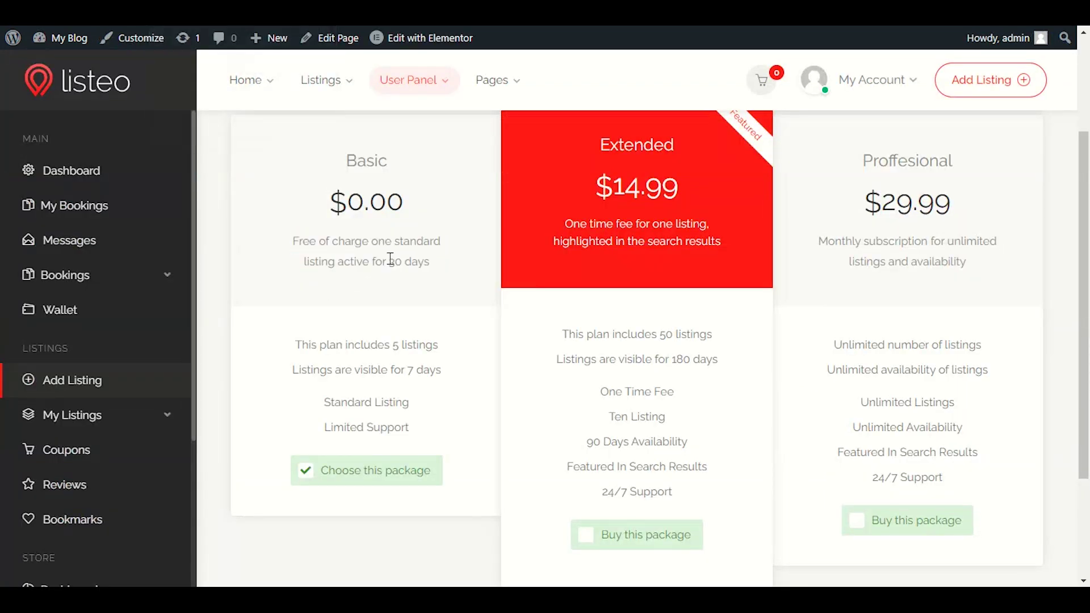
triple_click(396, 260)
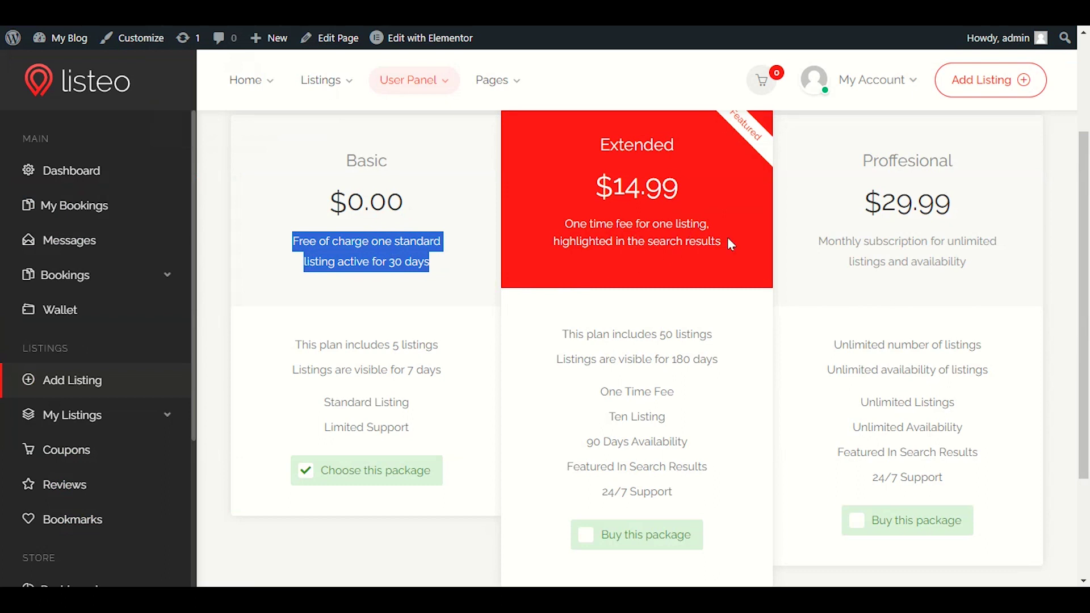
double_click(421, 242)
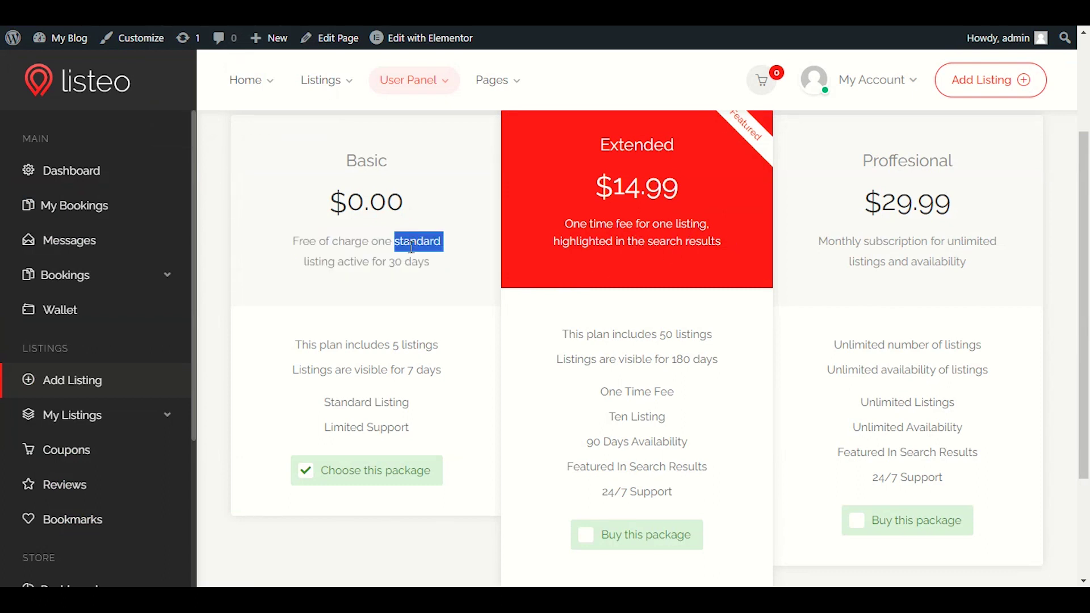
triple_click(404, 252)
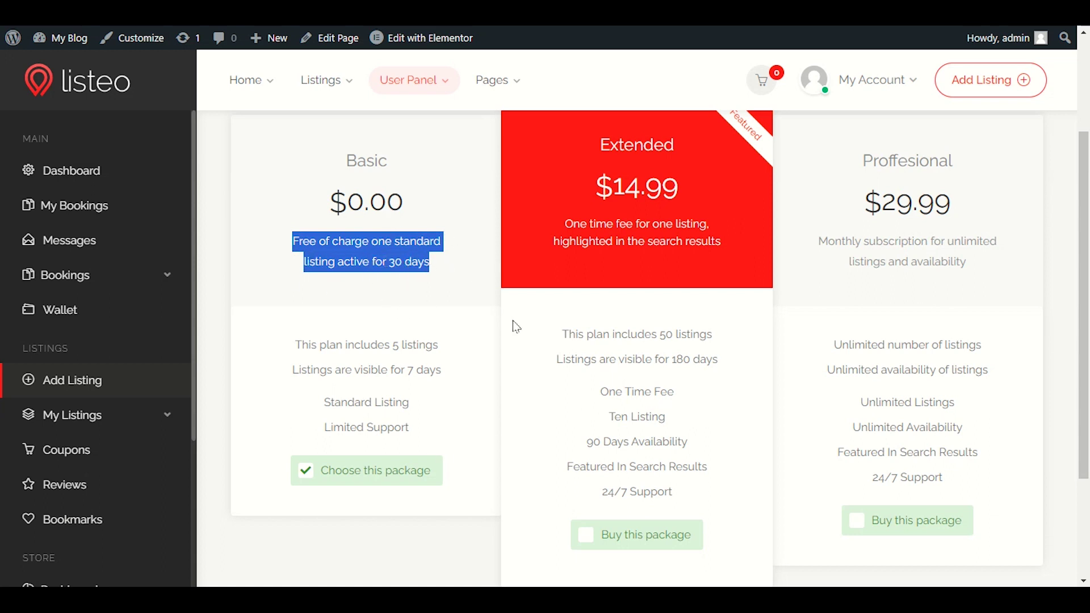
key("ctrl+Tab")
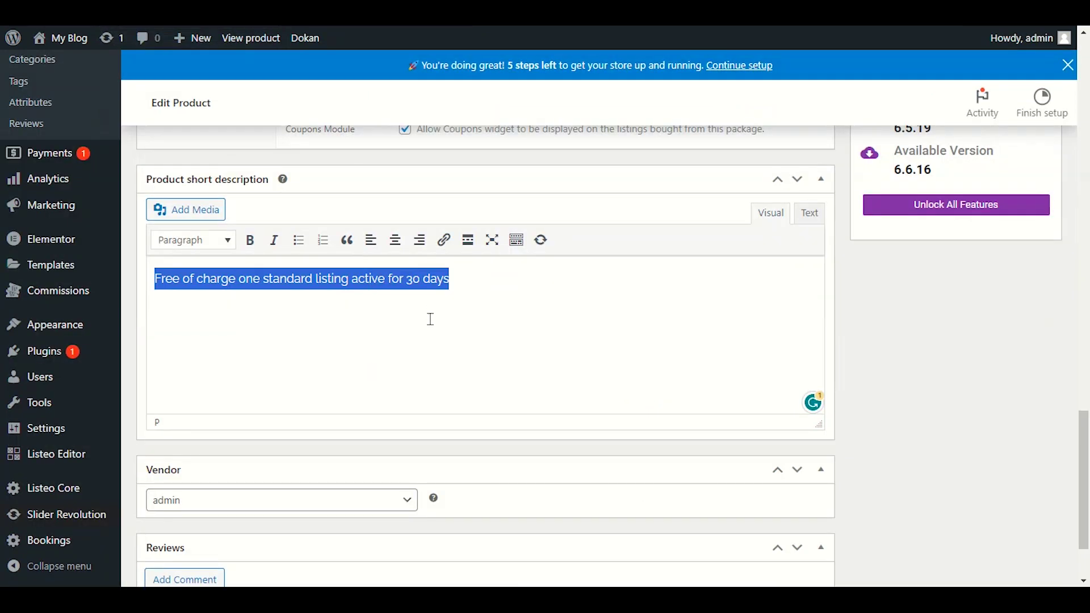
Review the Basic product's title and the Standard Listing and Limited Support bullets in its product description.
scroll(431, 320, "up", 15)
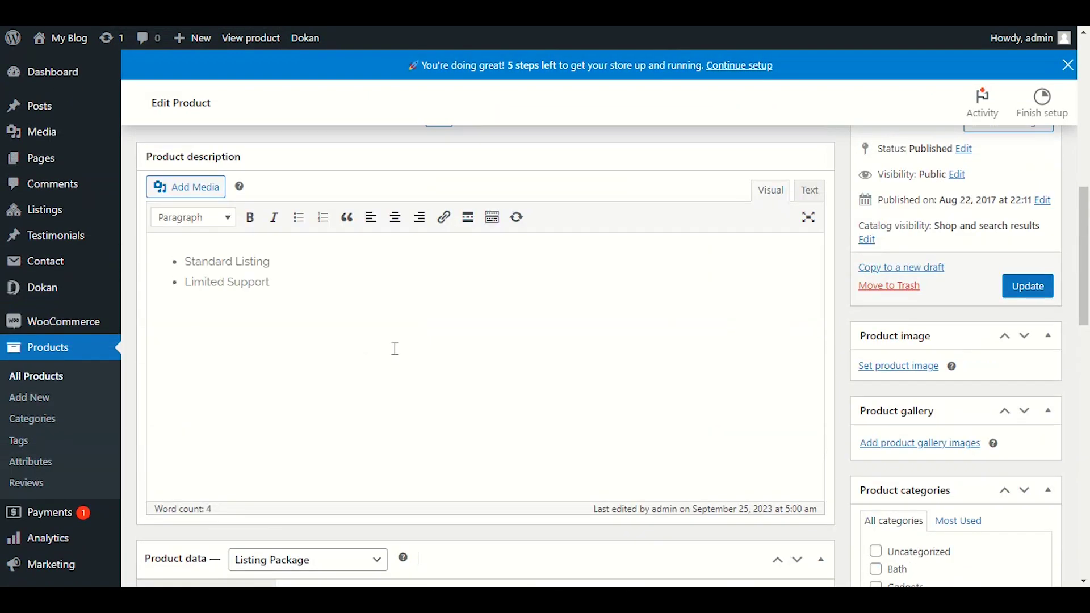
left_click(286, 268)
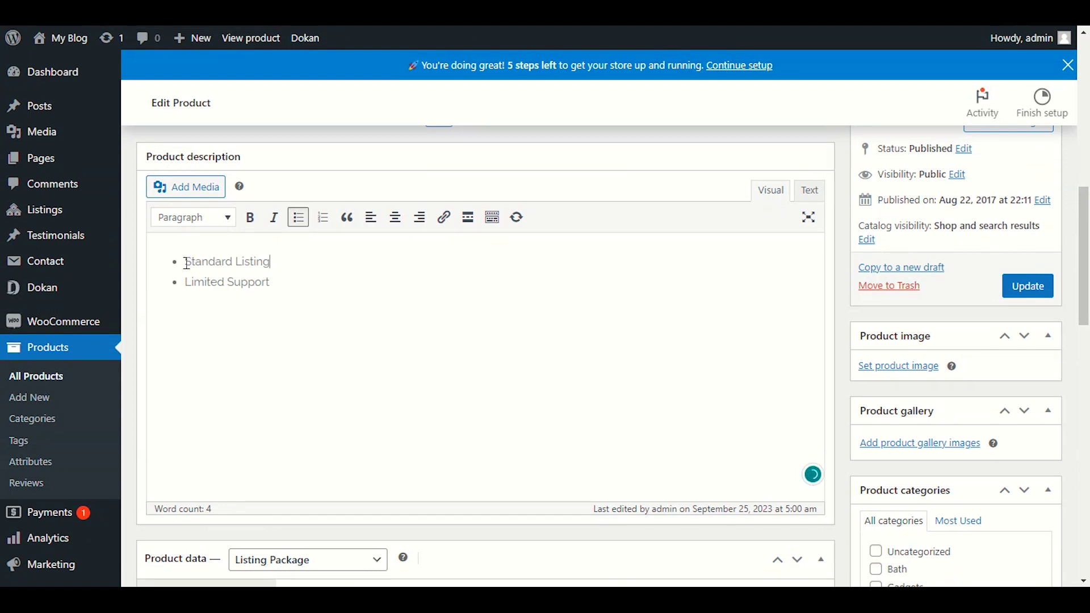
left_click_drag(187, 263, 184, 295)
left_click(290, 263)
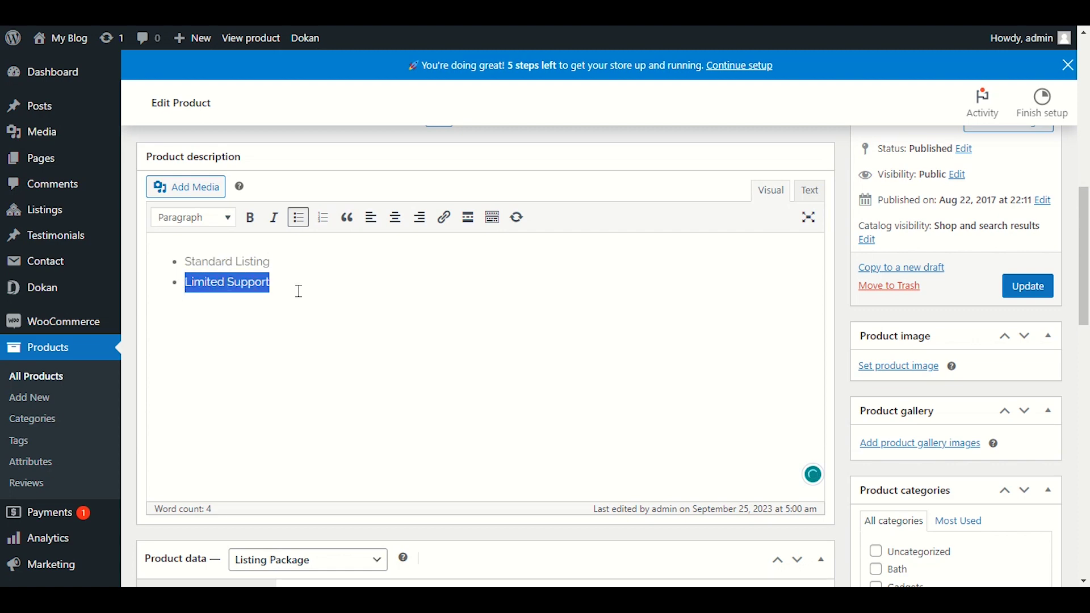
scroll(300, 291, "up", 5)
left_click_drag(180, 341, 141, 342)
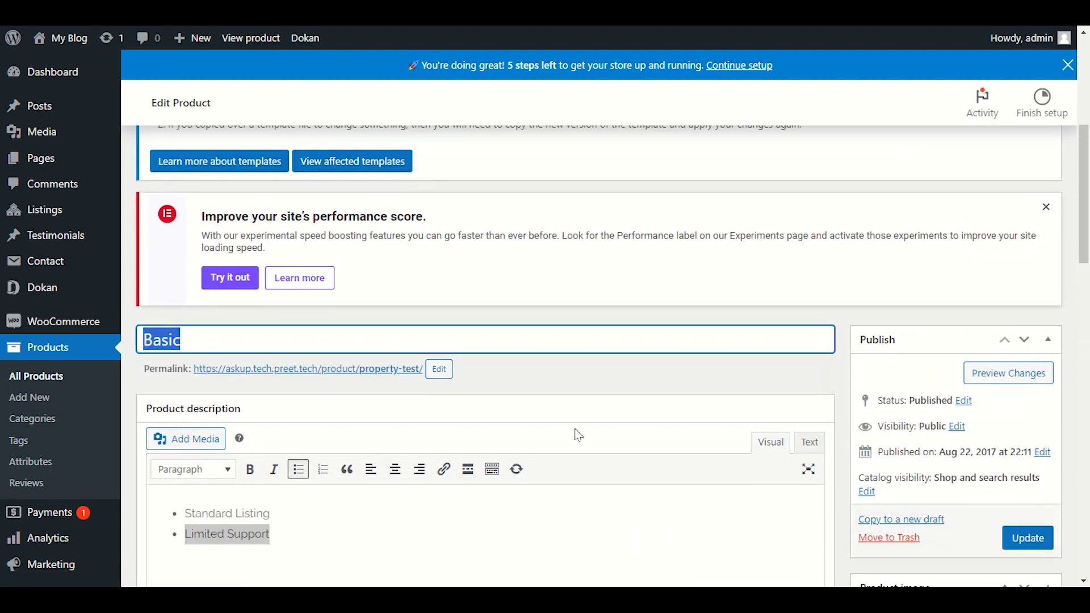
scroll(606, 377, "down", 3)
left_click(382, 397)
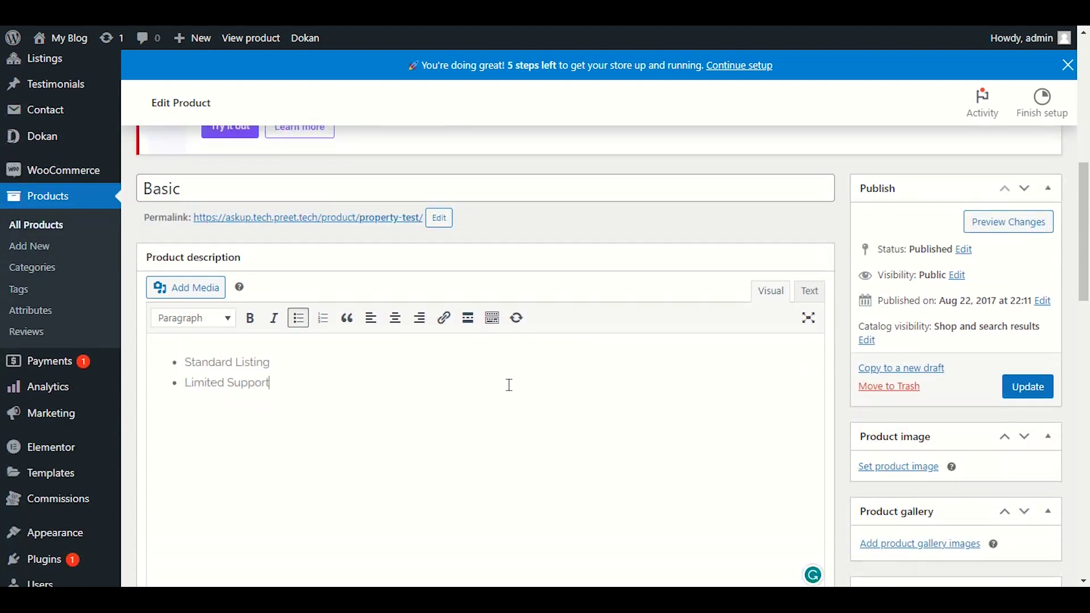
Choose Listing Package as the product type in the Basic product's data.
scroll(509, 392, "down", 3)
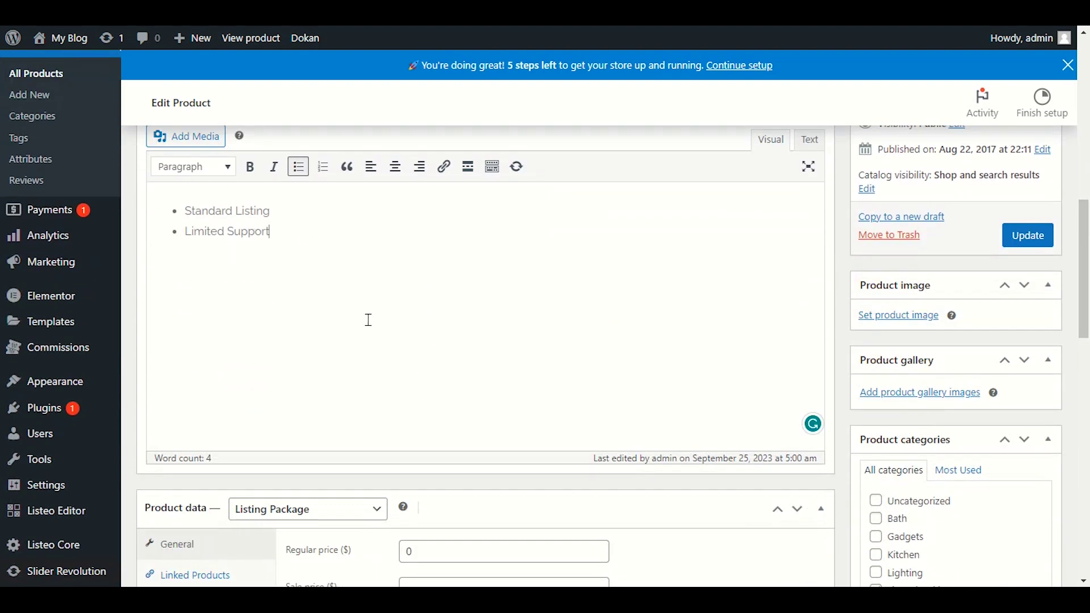
scroll(494, 411, "down", 3)
scroll(341, 341, "down", 2)
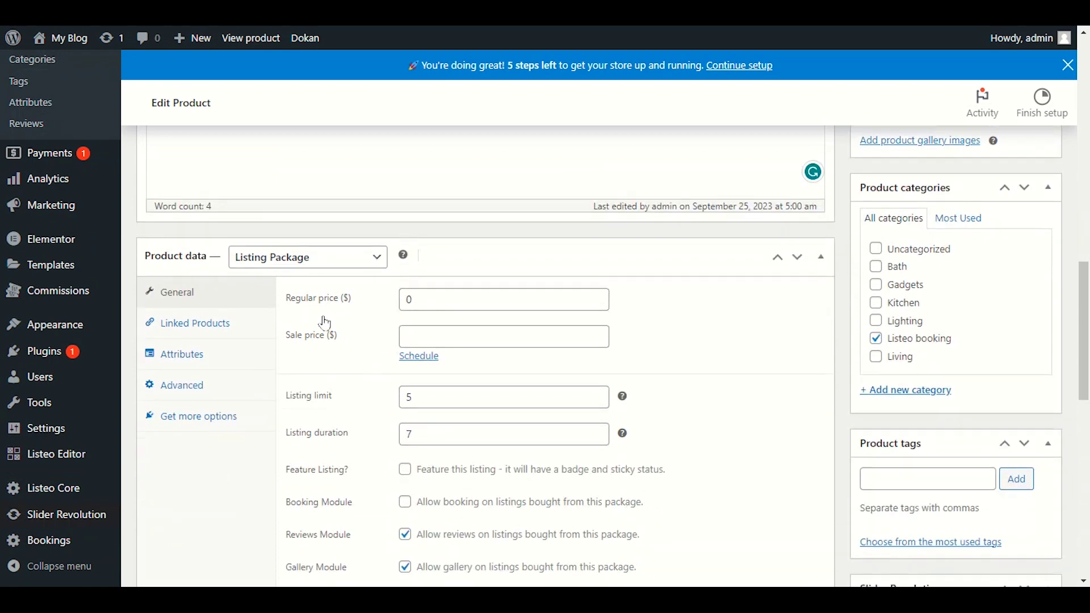
left_click(325, 265)
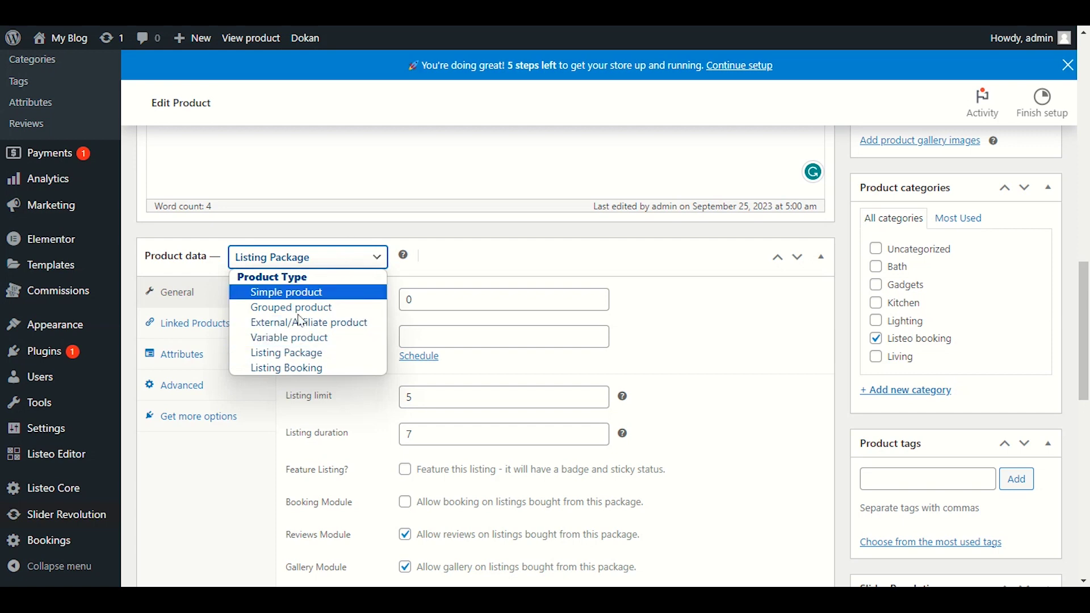
left_click(294, 353)
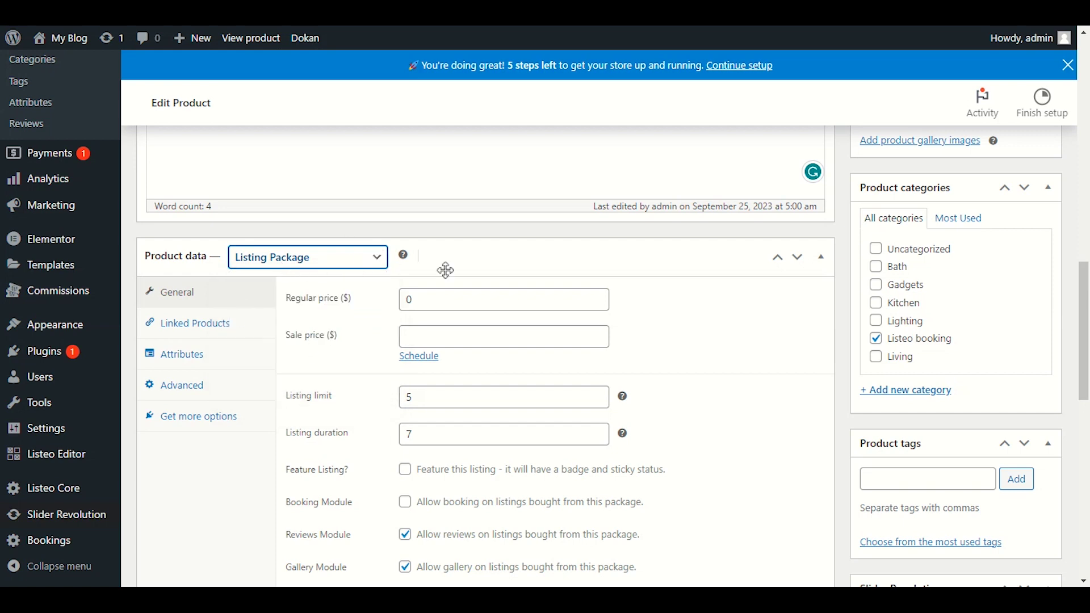
Examine the regular price and sale price settings of the Basic package.
scroll(344, 350, "down", 1)
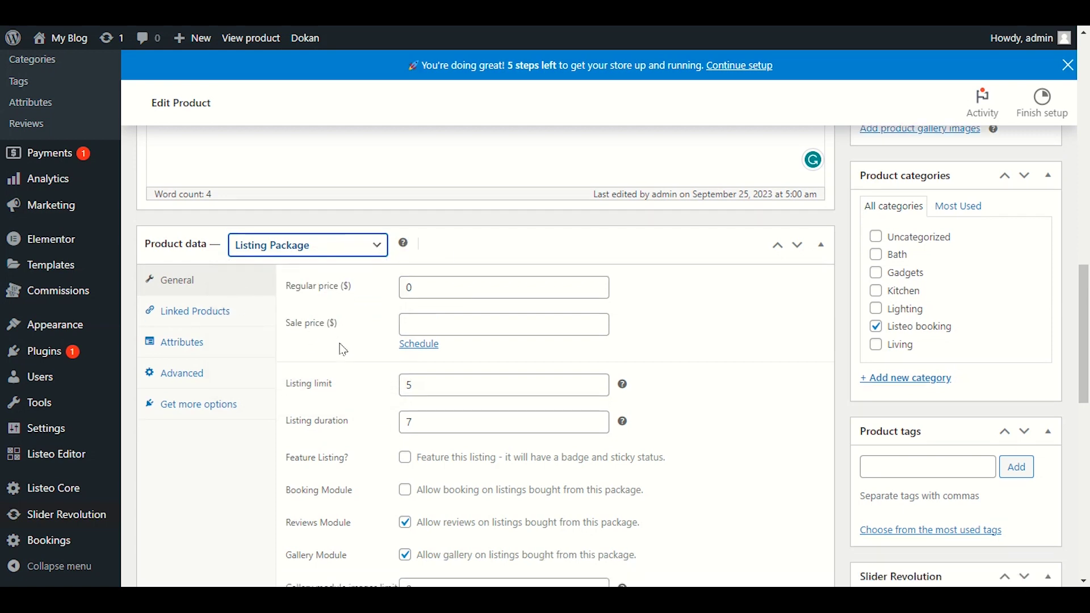
scroll(343, 349, "down", 2)
left_click(458, 199)
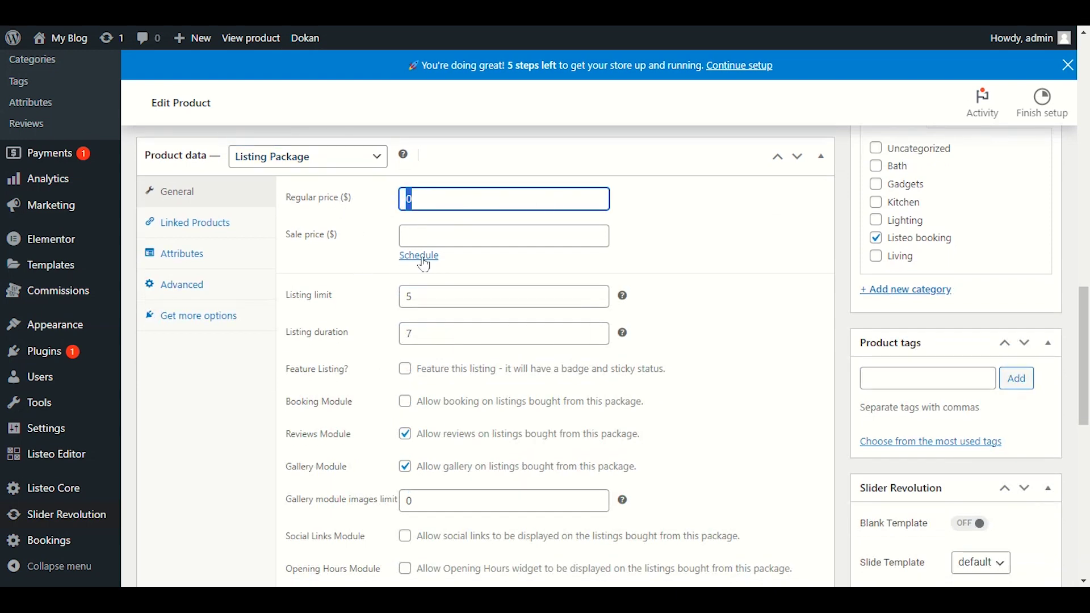
left_click(451, 231)
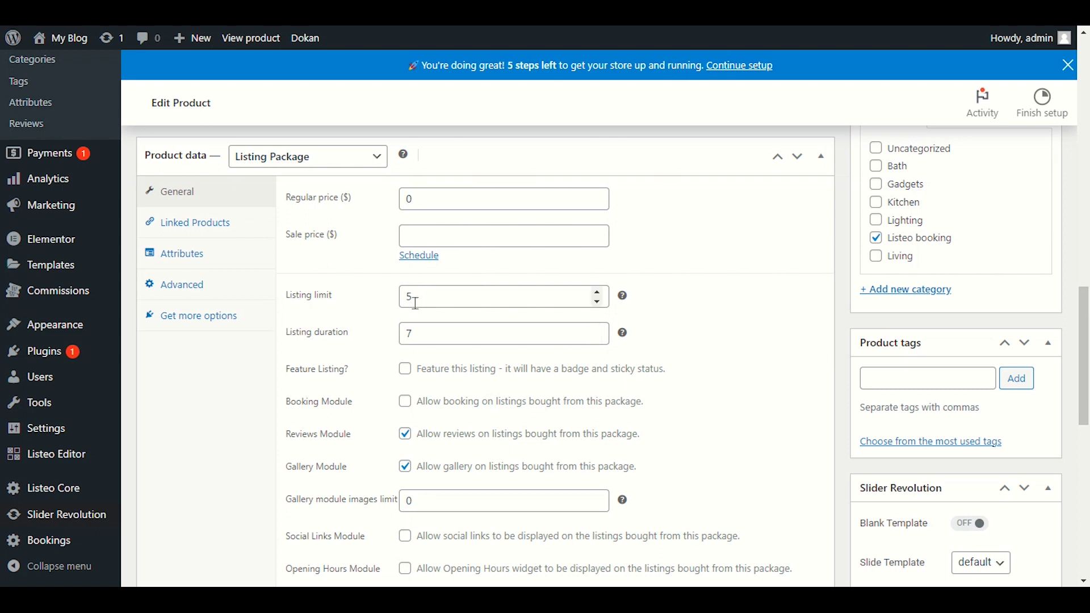
Clear the listing limit and the listing duration of the Basic package.
left_click_drag(425, 297, 403, 299)
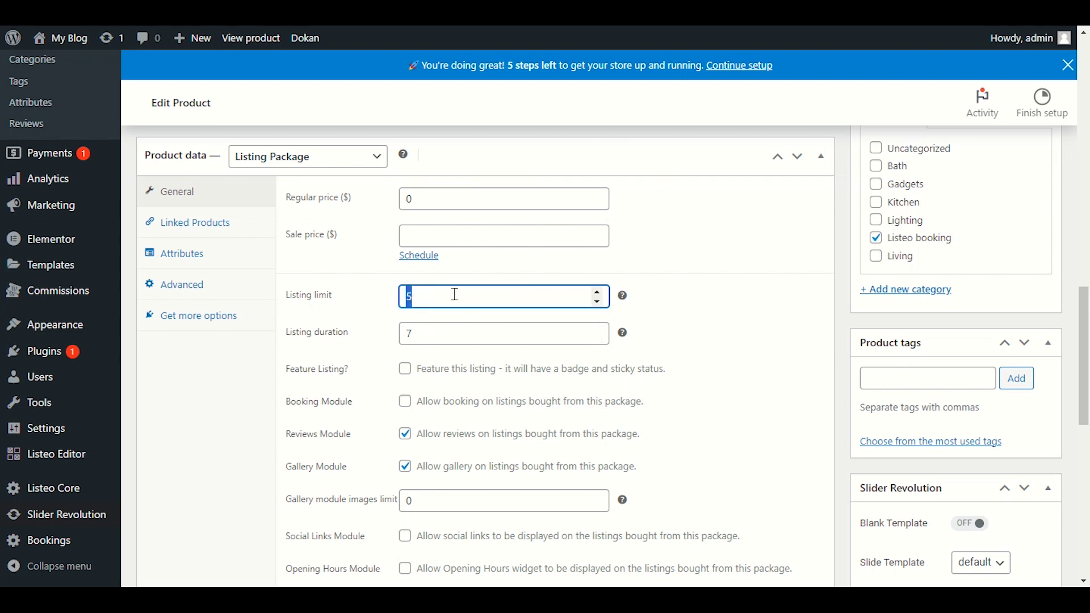
key("BackSpace")
left_click_drag(457, 329, 398, 334)
key("BackSpace")
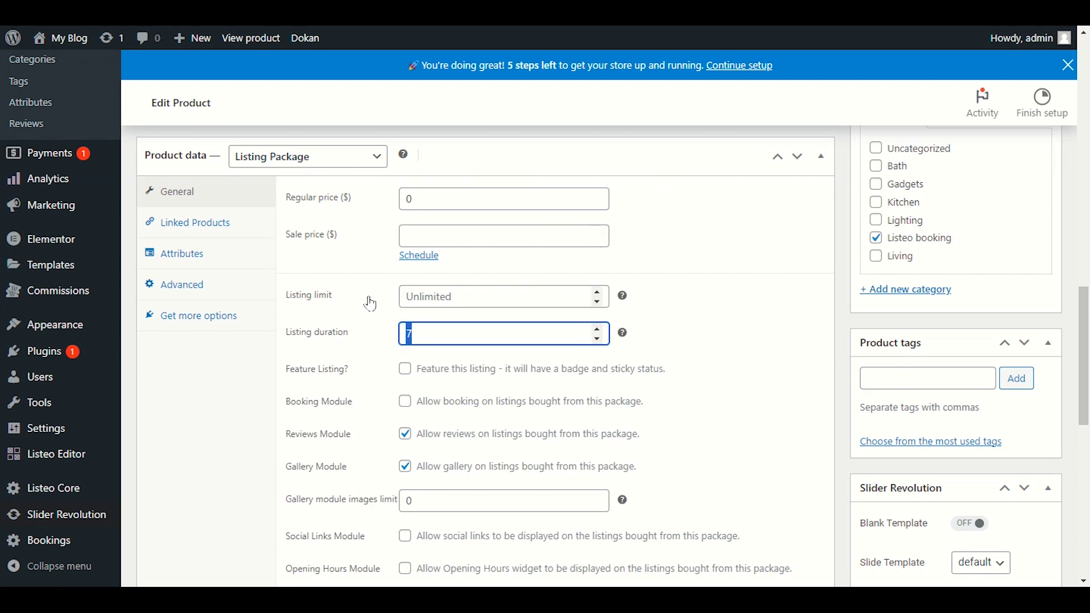
left_click(716, 294)
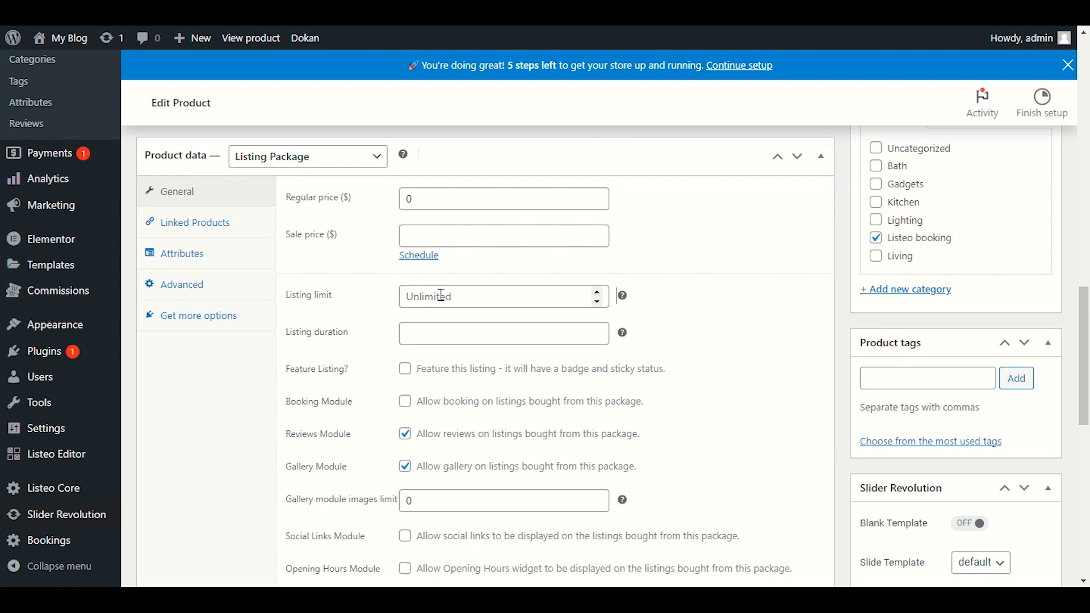
Set the Basic package's listing limit to 5 and its listing duration to 7.
left_click(460, 298)
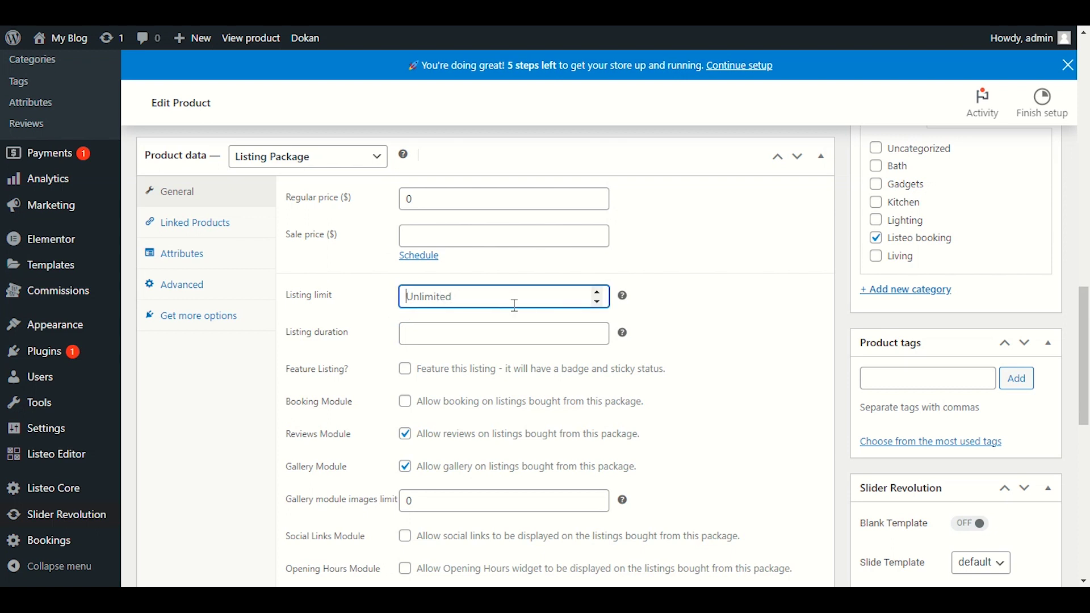
type("5")
left_click(450, 339)
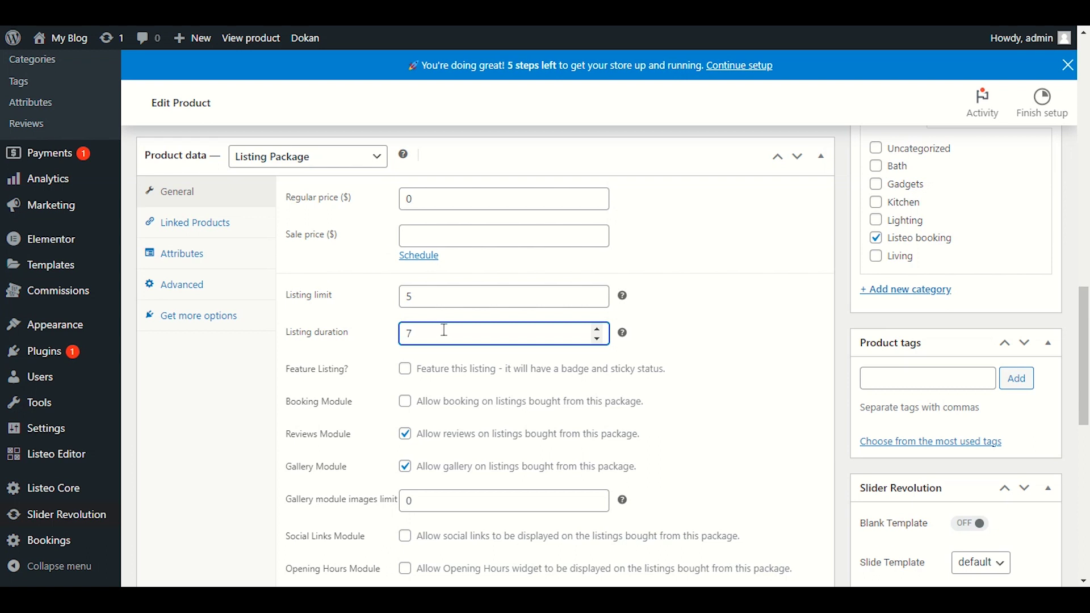
left_click_drag(445, 330, 347, 346)
left_click(465, 373)
Toggle the Booking Module permission for listings bought from the Basic package and look over the remaining module options.
scroll(466, 369, "down", 2)
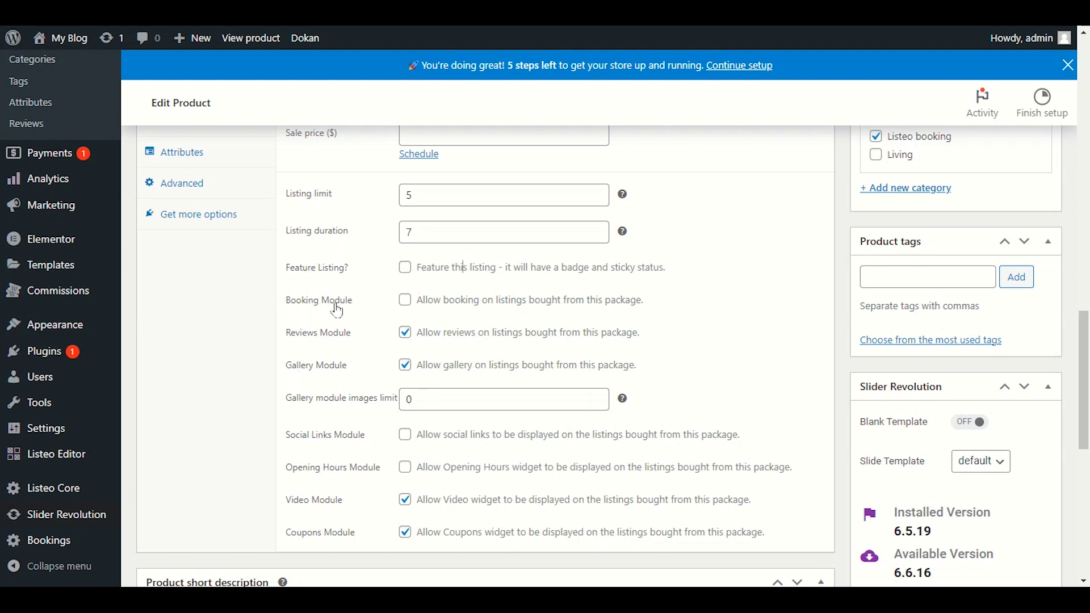
left_click(405, 300)
left_click(405, 300)
left_click(405, 300)
scroll(373, 344, "down", 2)
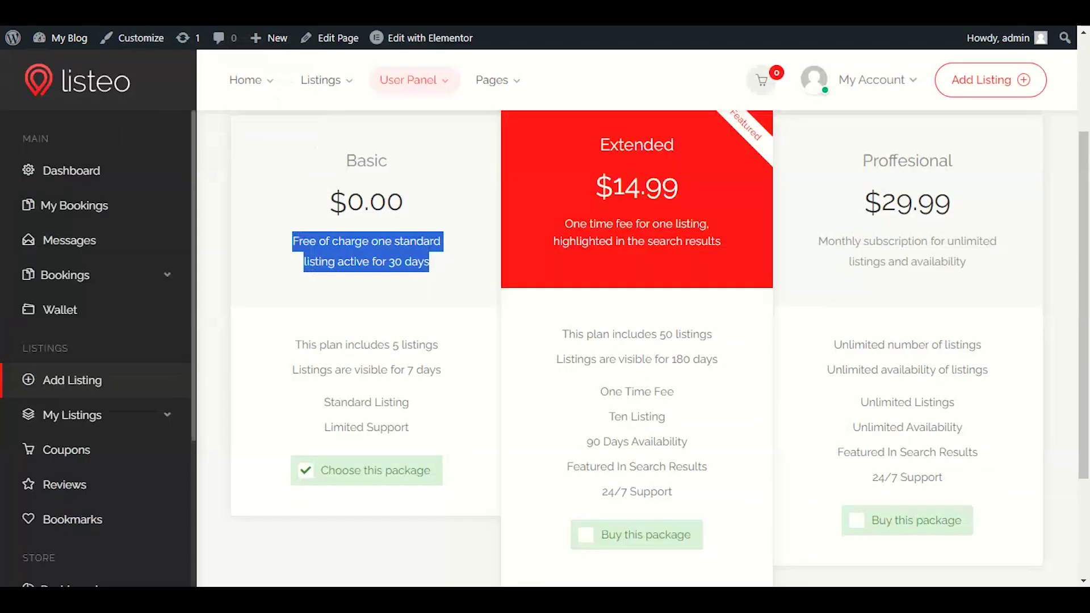
Open the active iPhone 12 Pro – Mint Condition listing for editing and look through its form down to the Gallery section.
left_click(100, 415)
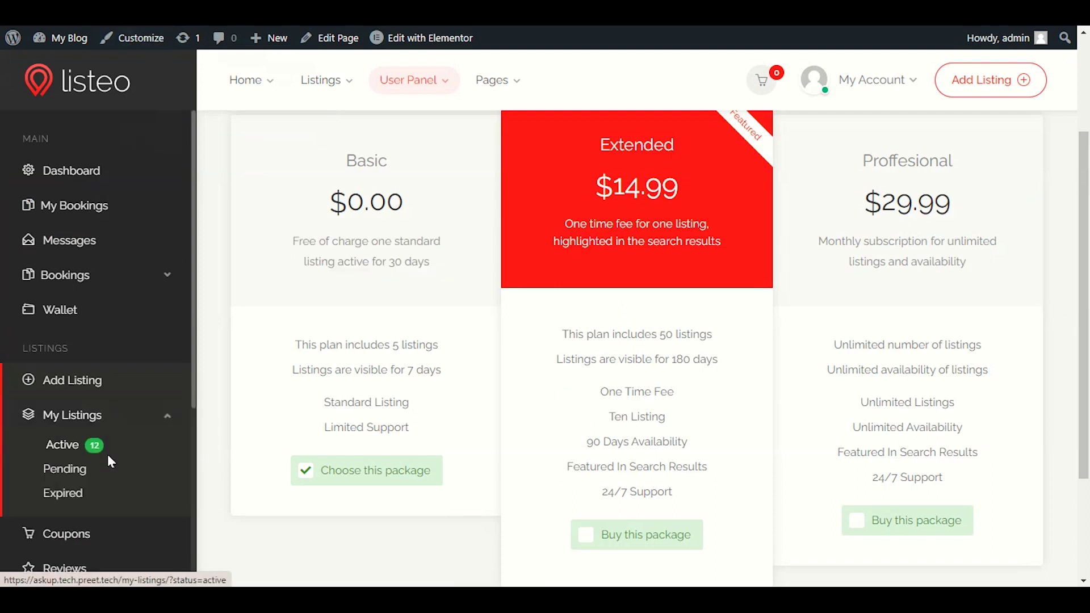
left_click(111, 452)
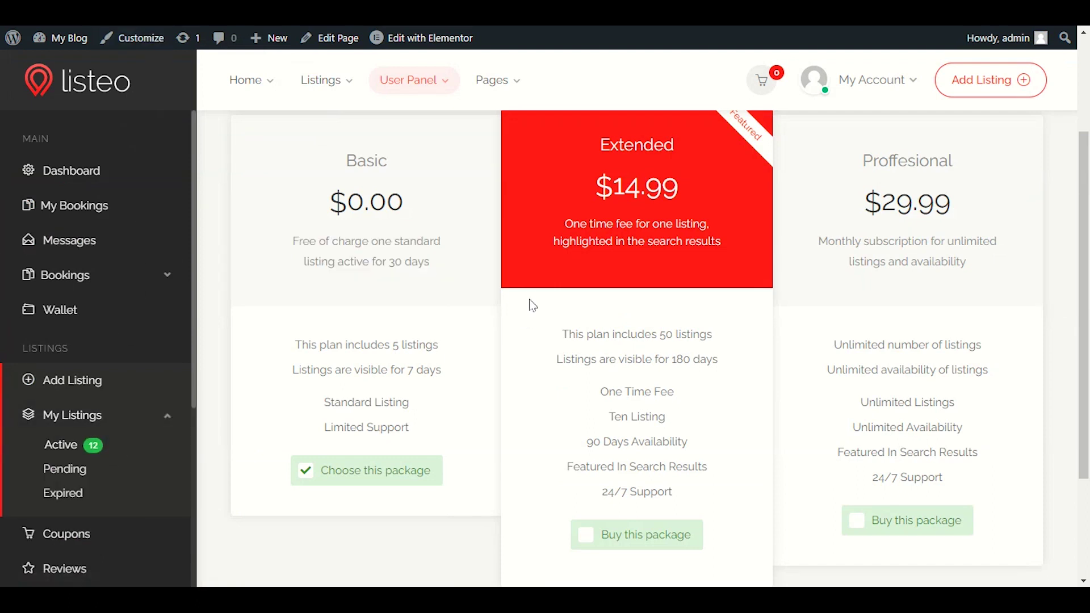
left_click(814, 325)
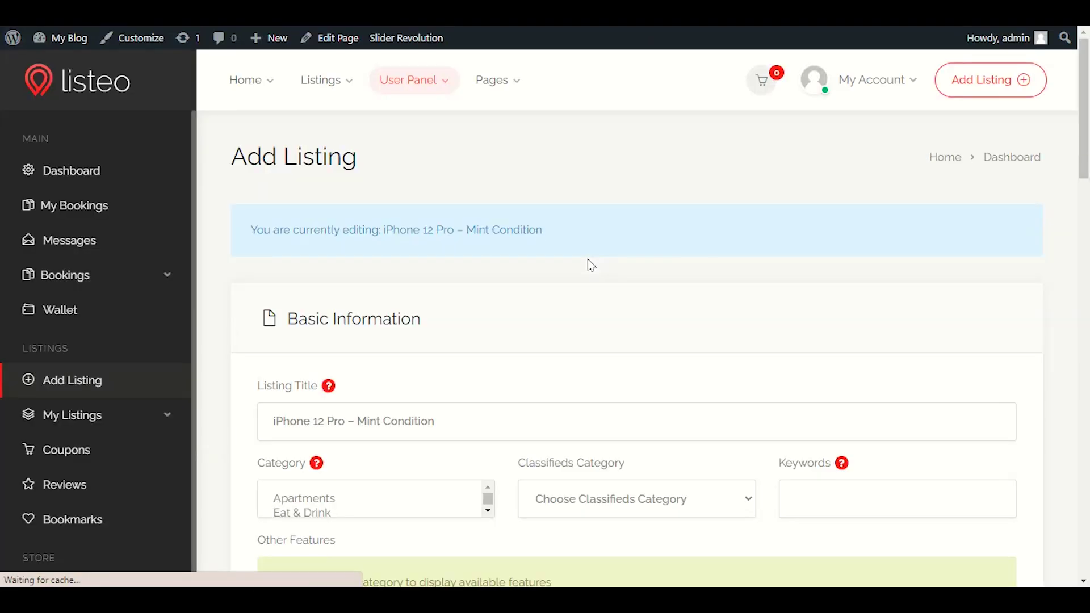
scroll(588, 259, "down", 2)
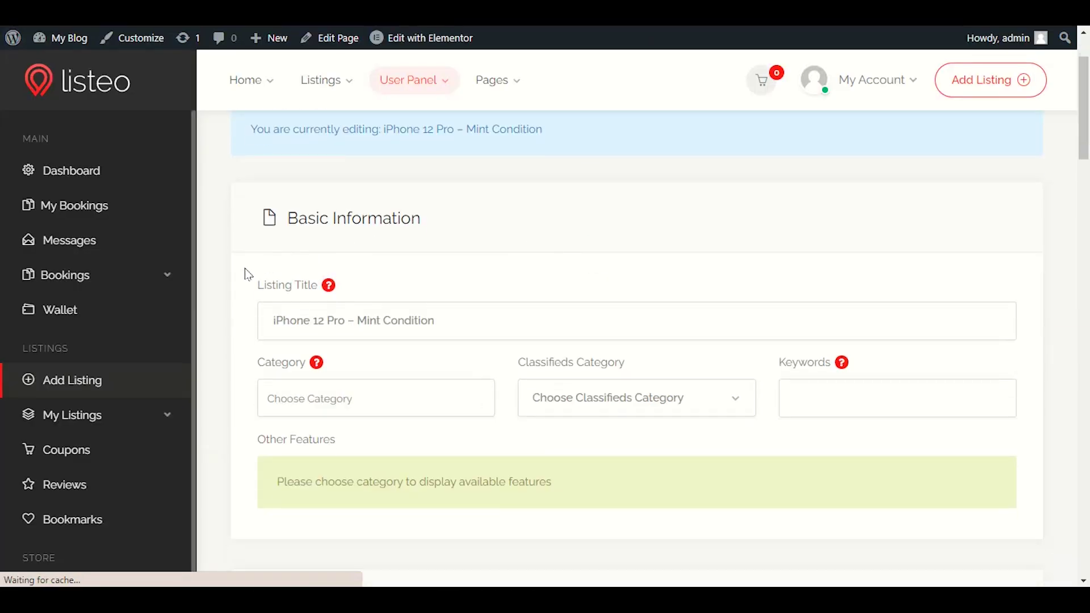
scroll(242, 281, "down", 3)
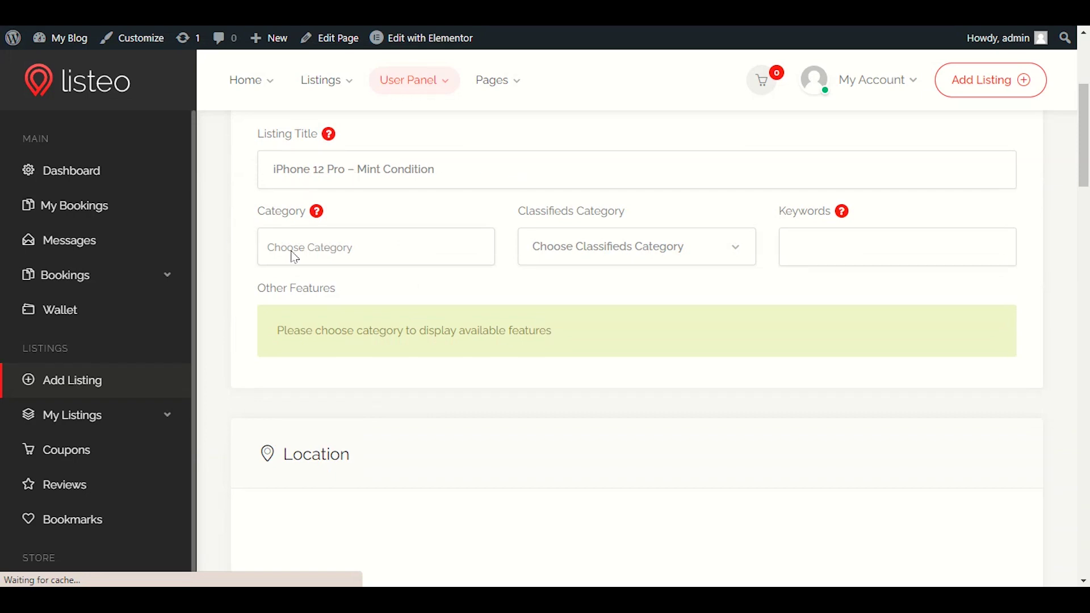
scroll(231, 275, "down", 4)
scroll(227, 281, "down", 4)
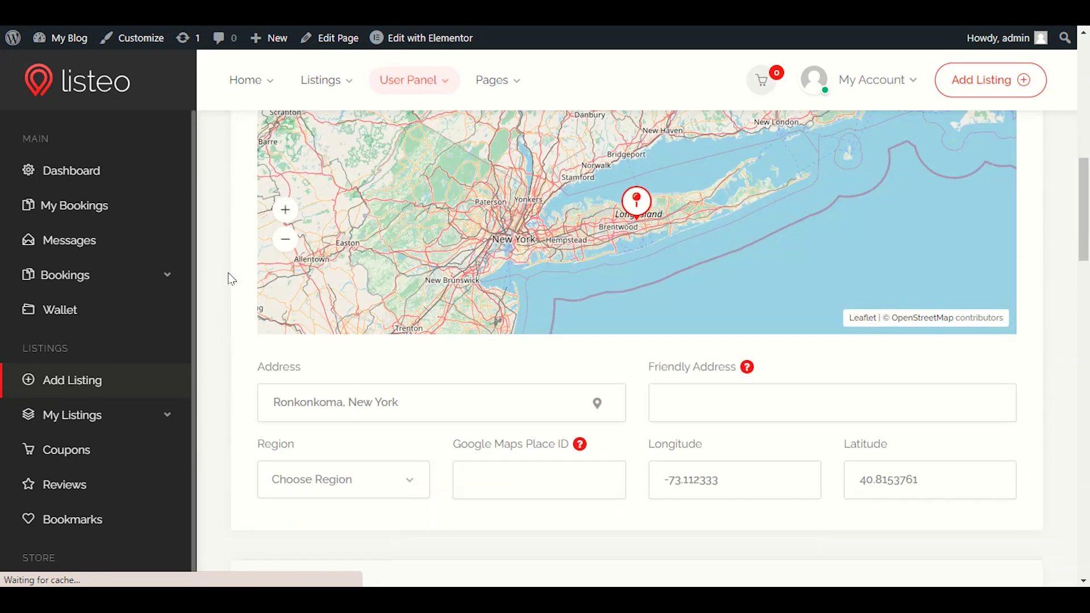
scroll(221, 284, "down", 3)
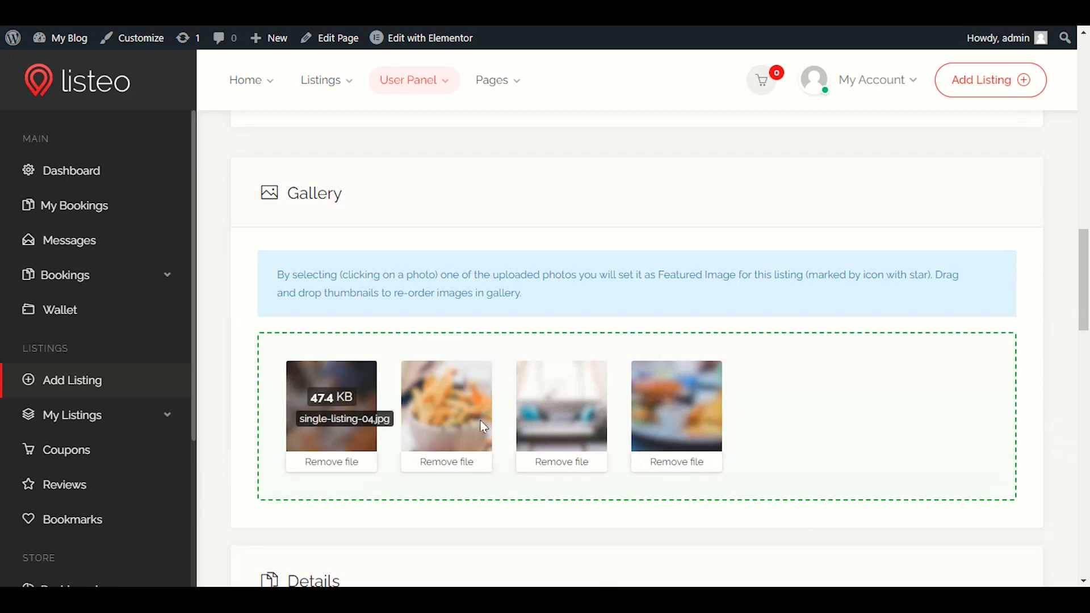
Set the Basic package's gallery module images limit to 5 and allow the Social Links Module.
left_click(165, 17)
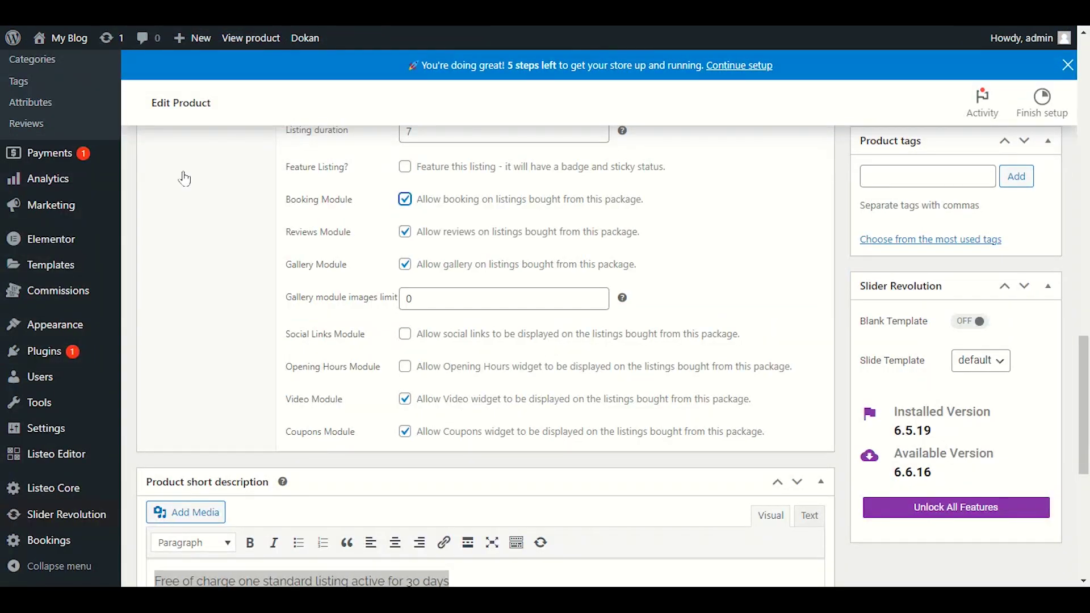
double_click(406, 300)
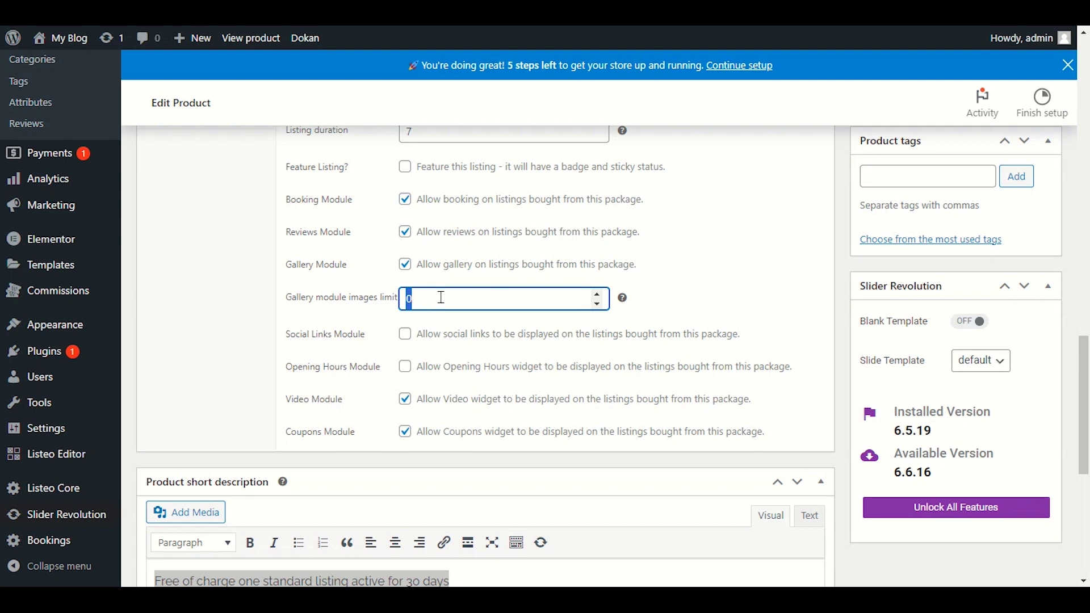
left_click(713, 324)
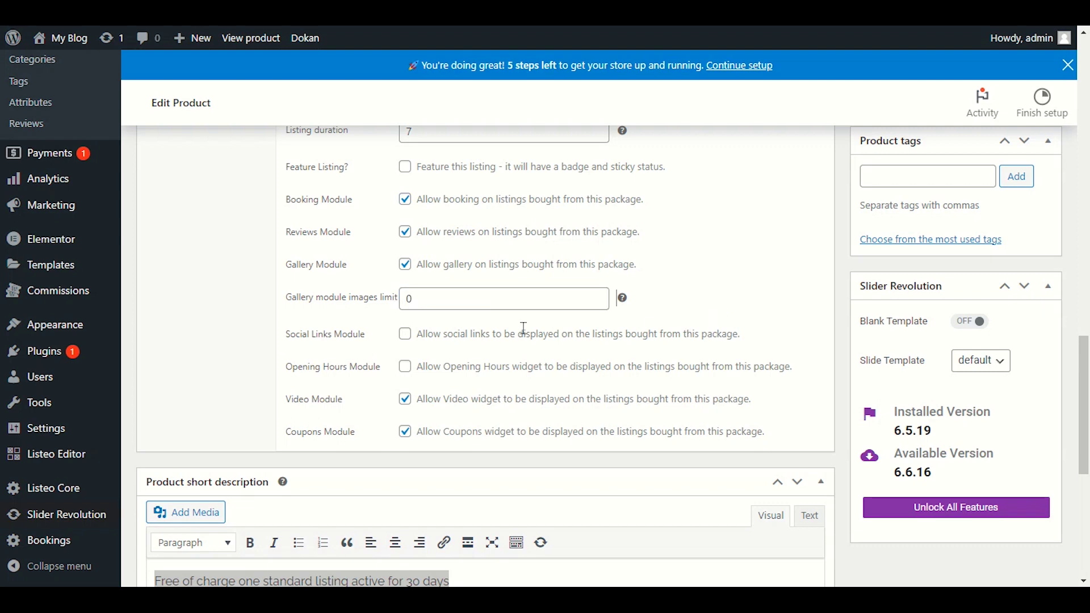
left_click(386, 300)
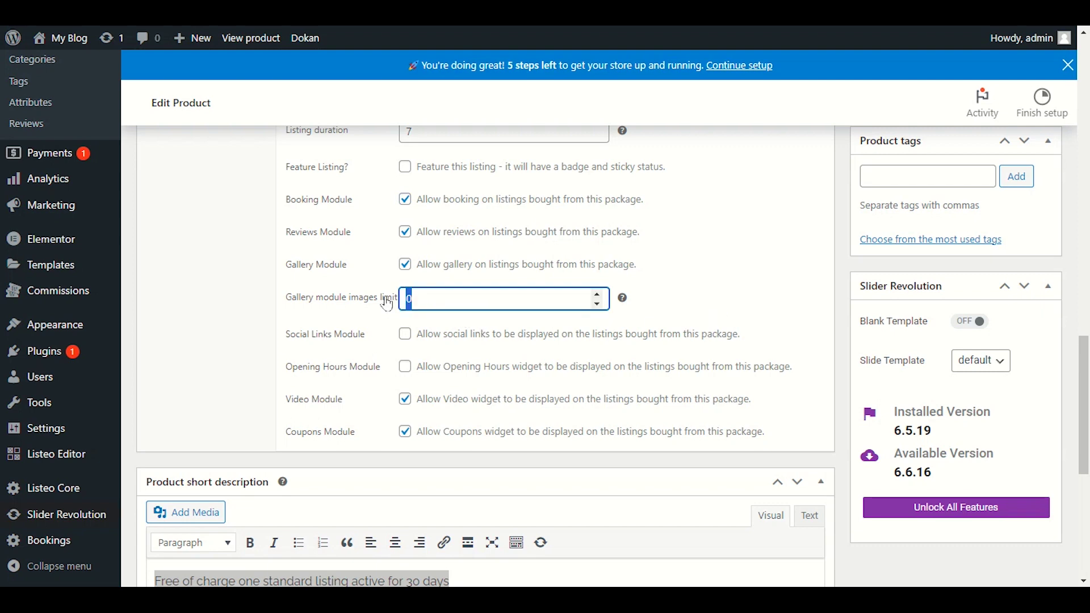
type("5")
left_click(405, 336)
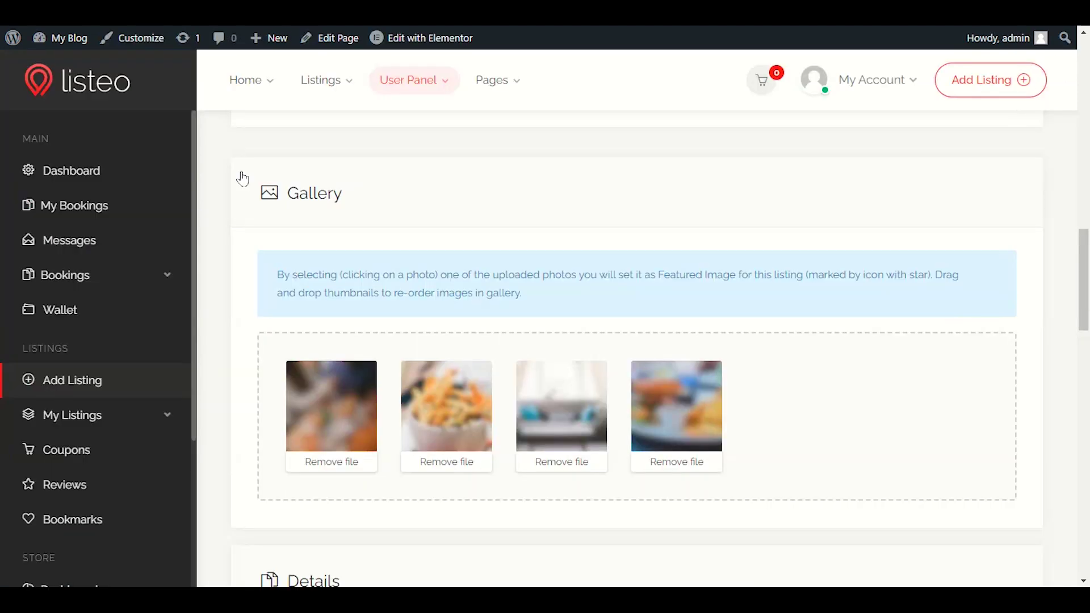
Examine the social link fields and the Video field in the iPhone listing's edit form.
scroll(239, 176, "down", 10)
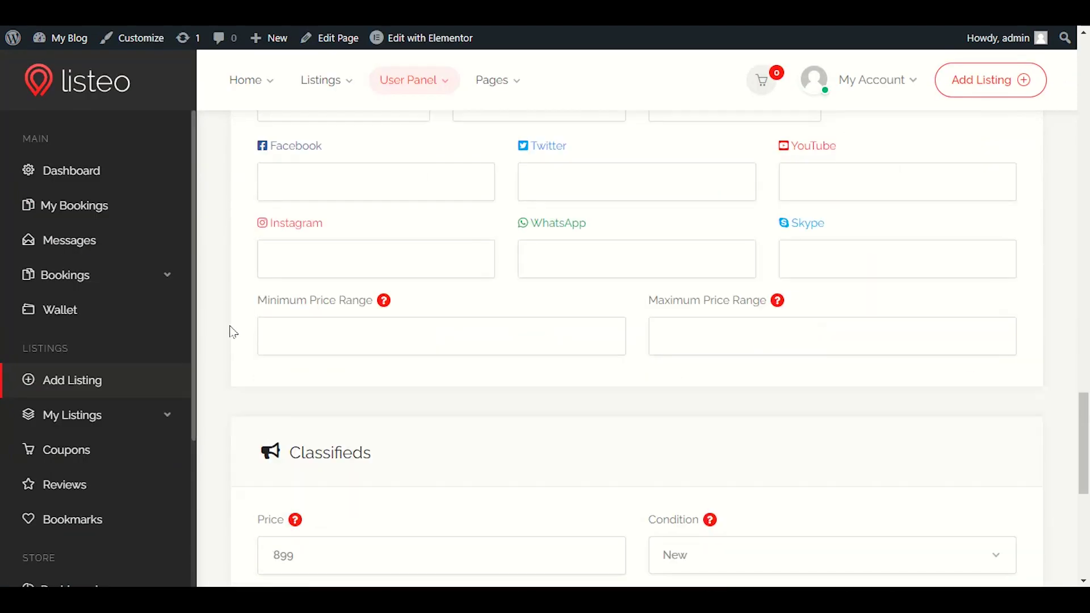
scroll(232, 332, "up", 4)
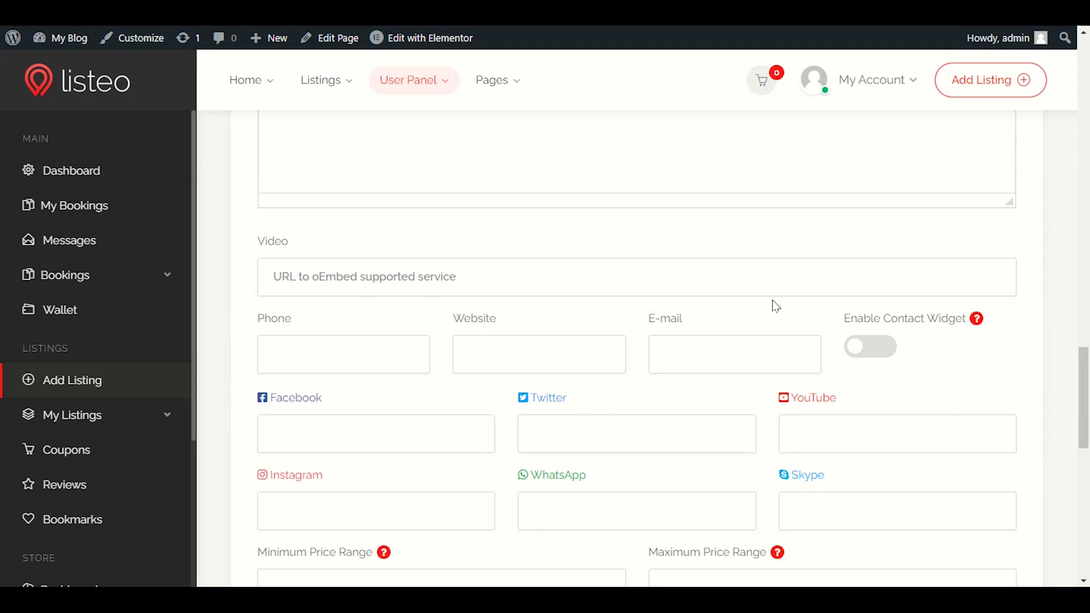
left_click_drag(290, 245, 266, 244)
left_click(411, 281)
left_click(333, 278)
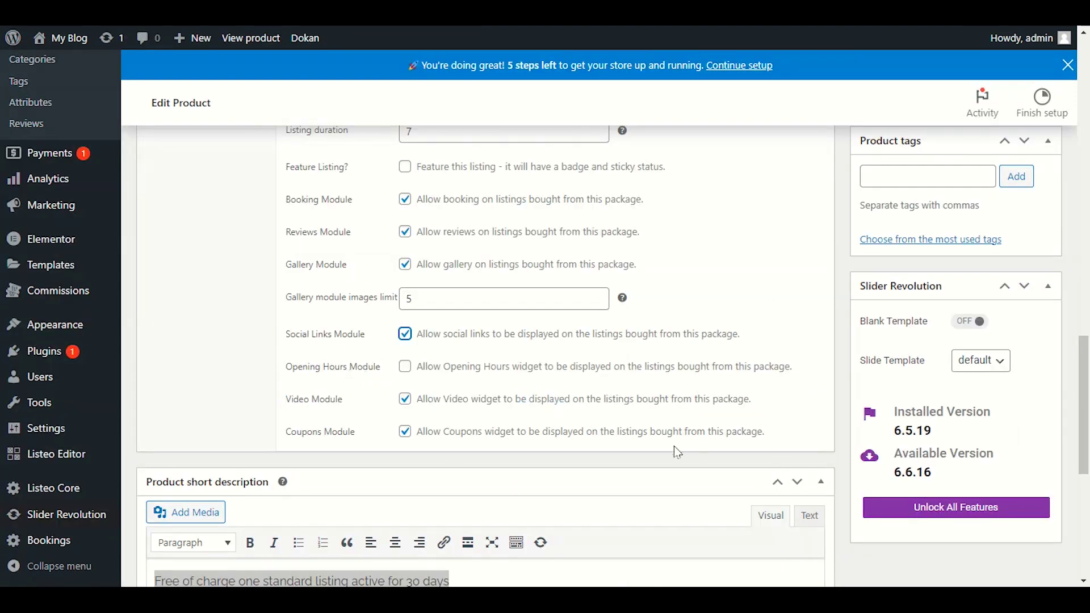
Disable the Video Module and the Coupons Module for the Basic package and review its other settings.
left_click(404, 401)
left_click(405, 432)
scroll(356, 339, "up", 1)
scroll(356, 339, "up", 5)
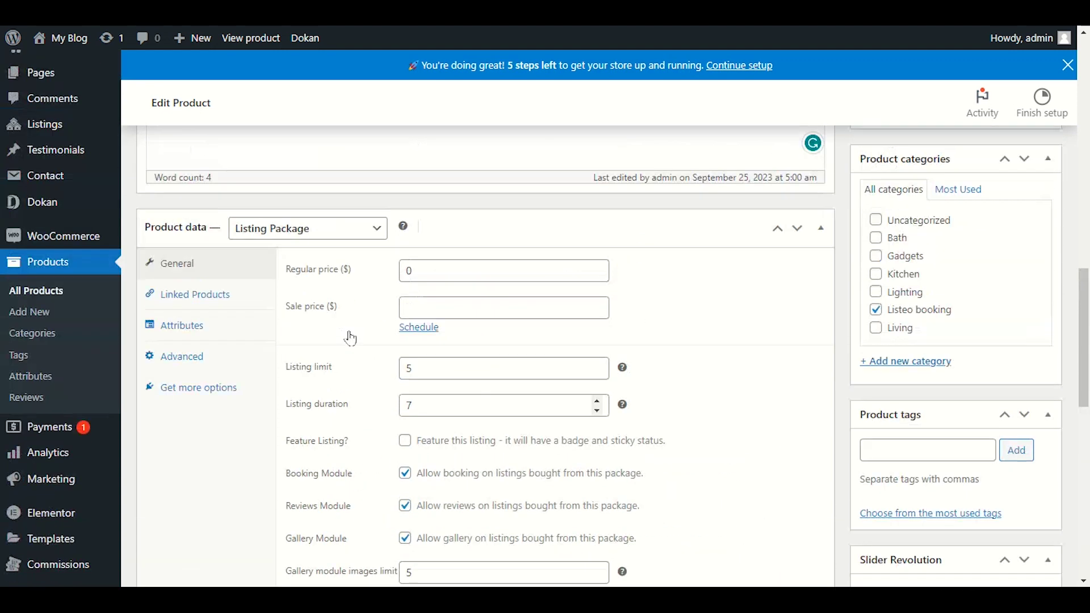
scroll(349, 339, "down", 8)
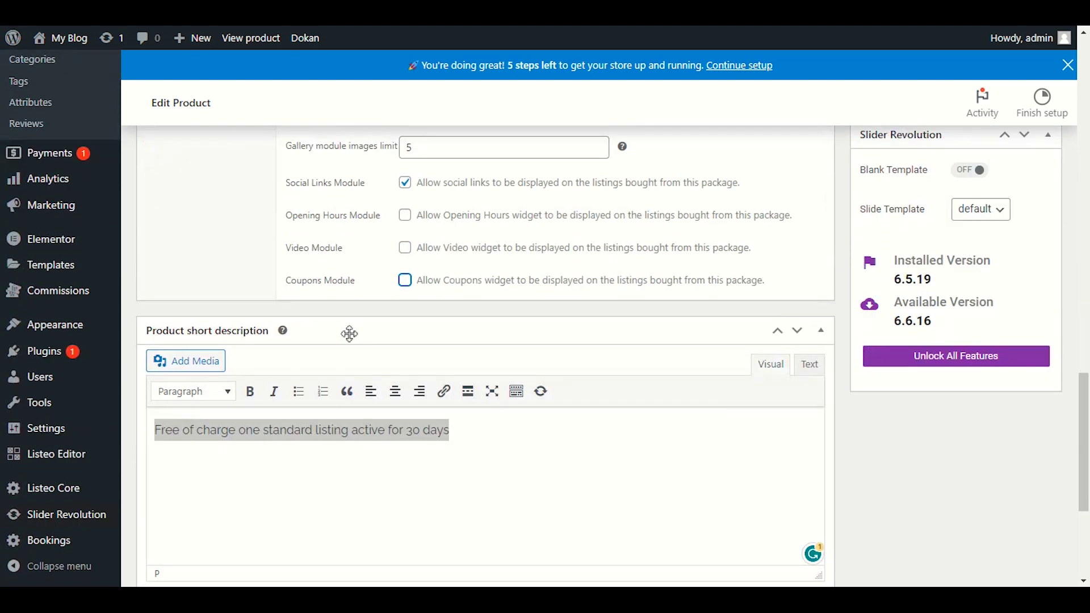
scroll(349, 333, "down", 4)
scroll(304, 279, "up", 2)
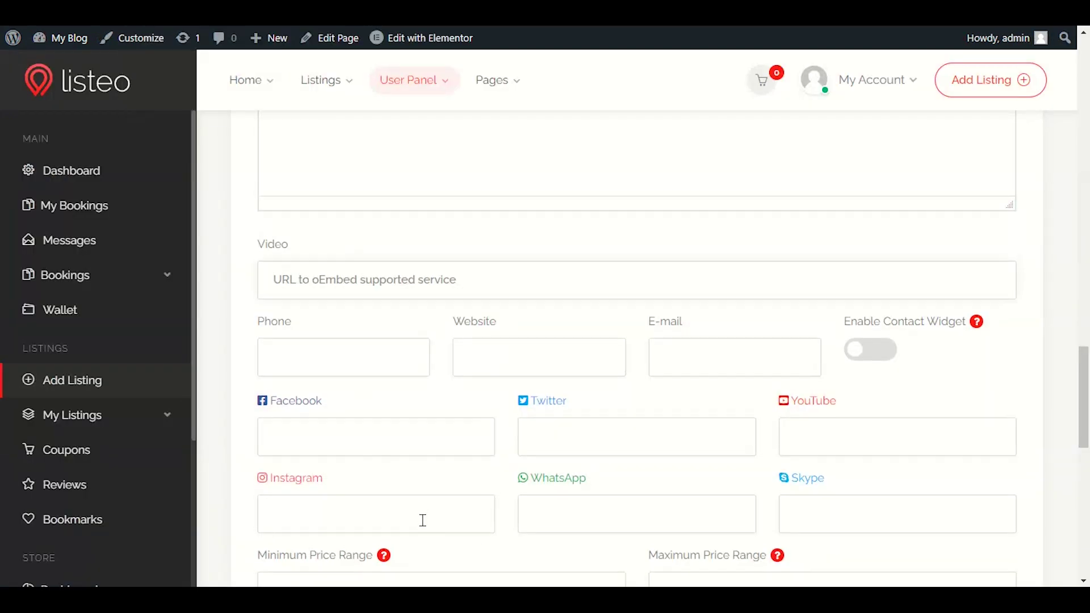
Go back to the Choose Package page for adding a listing and examine the Basic package's short description.
scroll(353, 480, "up", 6)
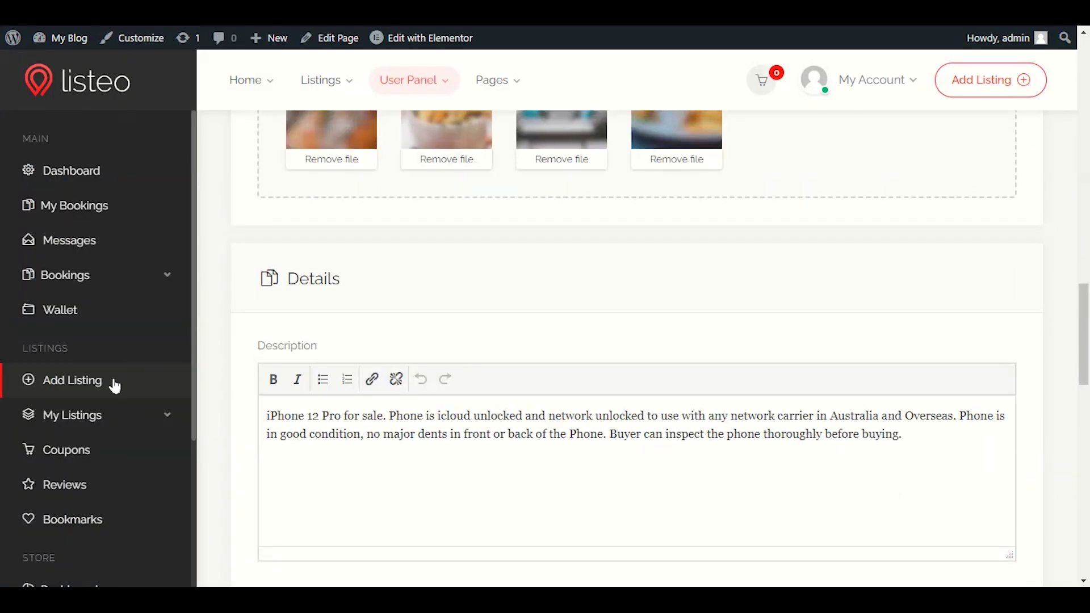
left_click(99, 409)
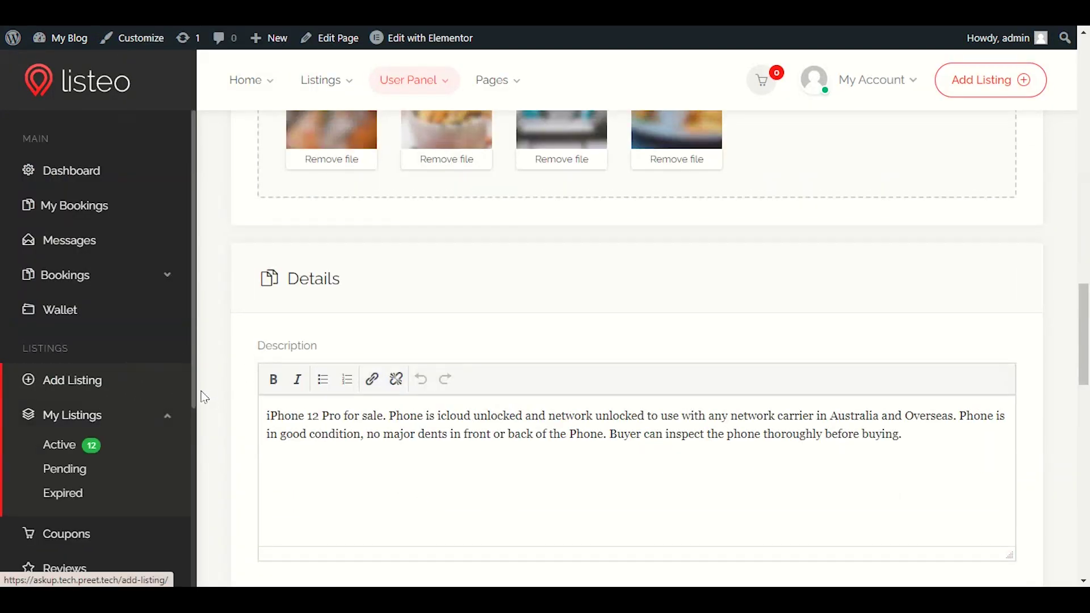
scroll(390, 257, "down", 5)
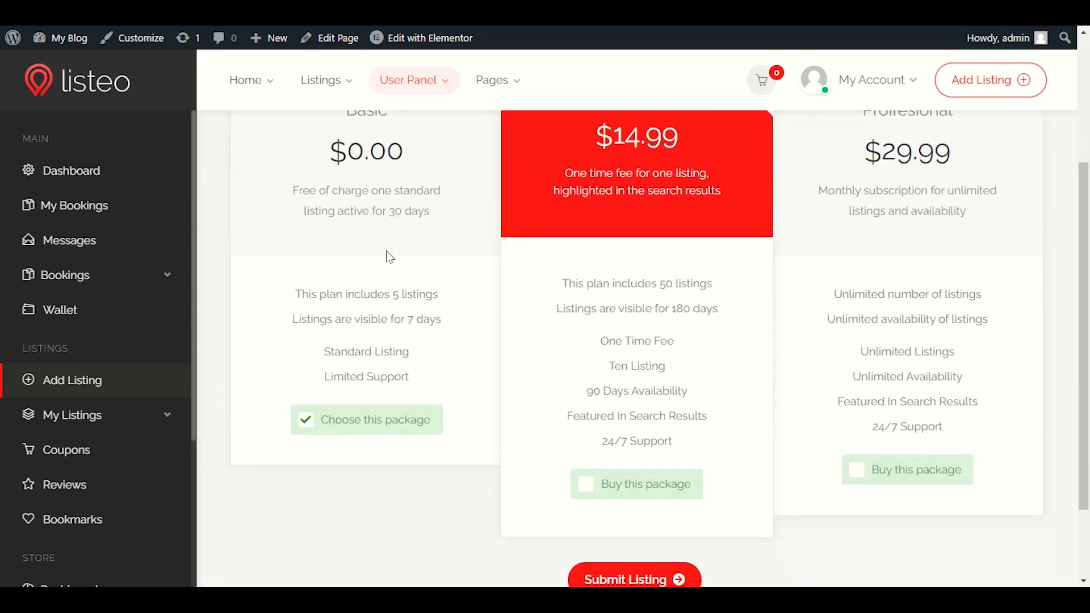
left_click_drag(429, 213, 286, 193)
scroll(354, 339, "up", 3)
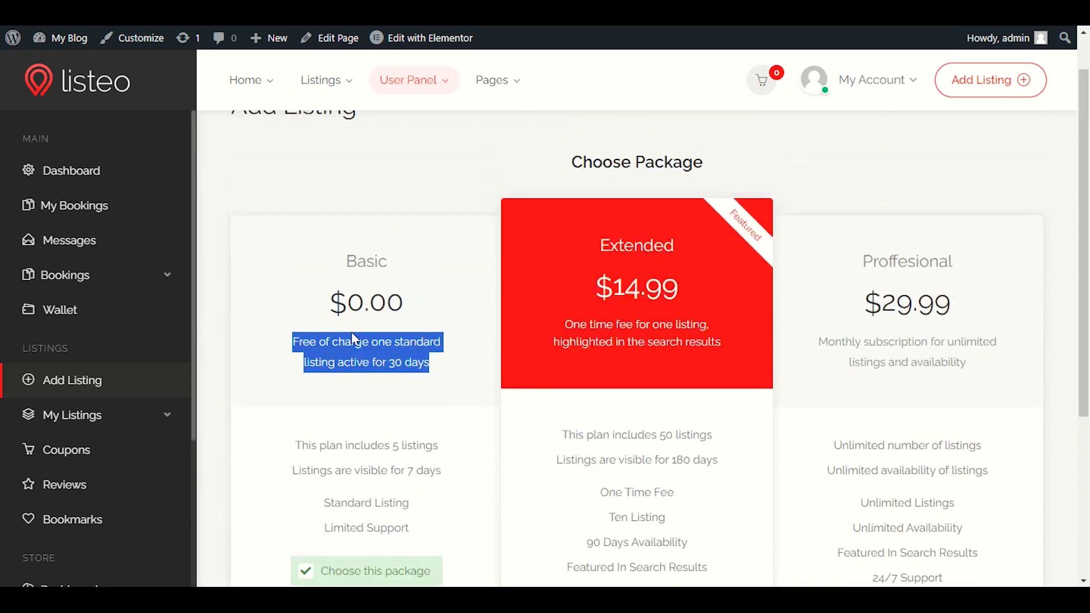
Return to the Basic product, clear its Listeo booking category and update the product.
key("alt+Tab")
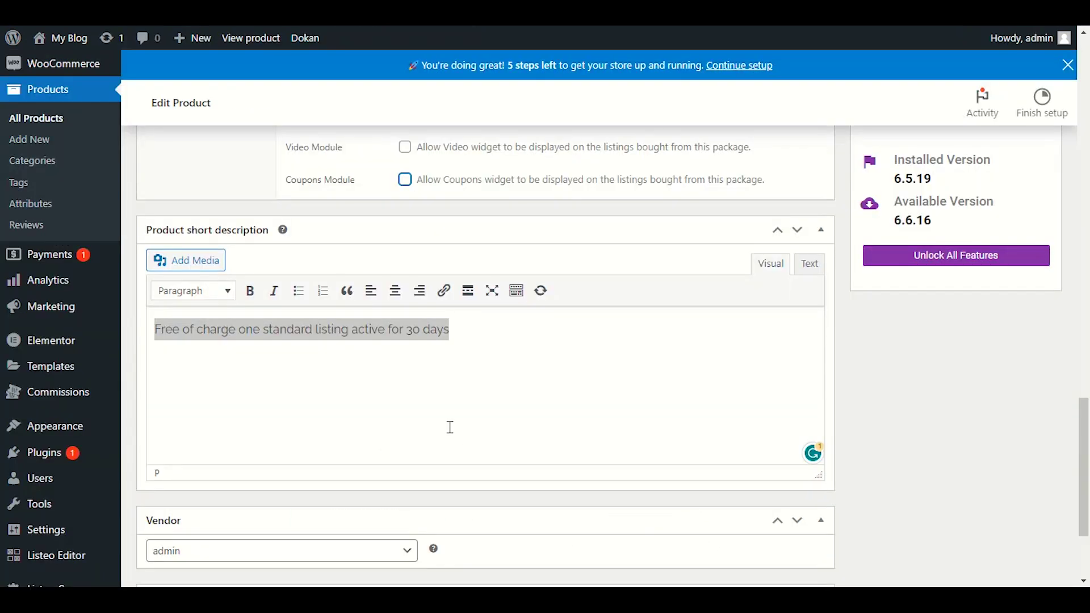
scroll(602, 455, "down", 2)
scroll(598, 458, "up", 15)
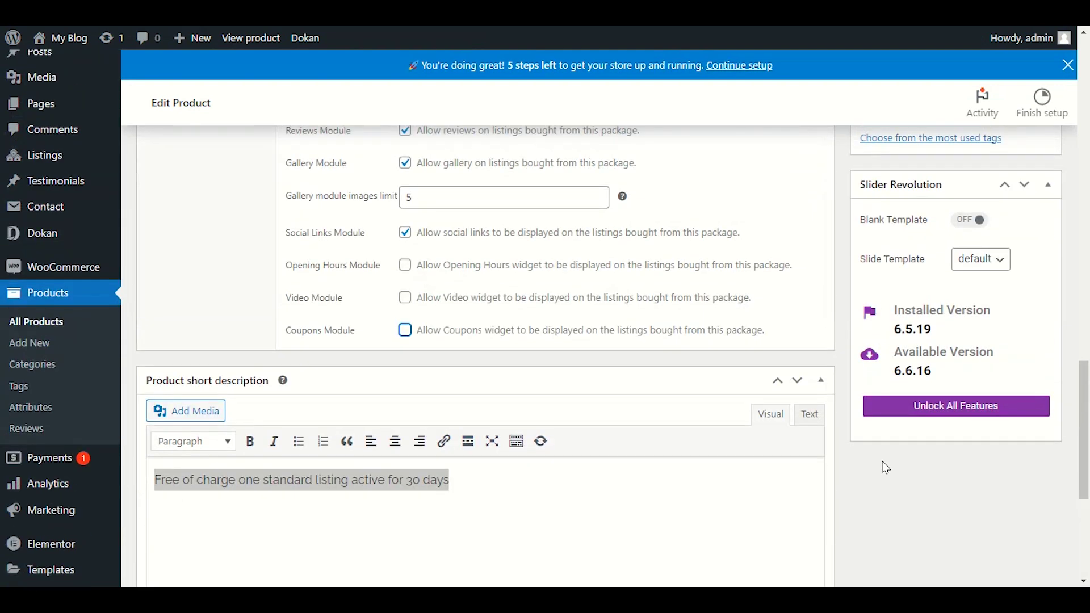
scroll(880, 299, "up", 3)
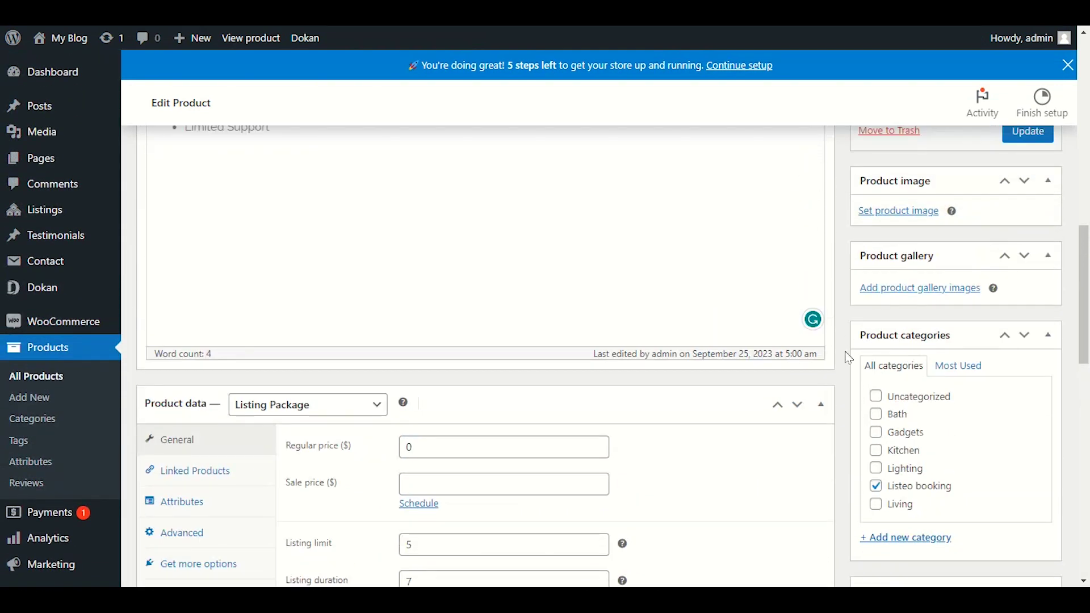
scroll(861, 341, "down", 2)
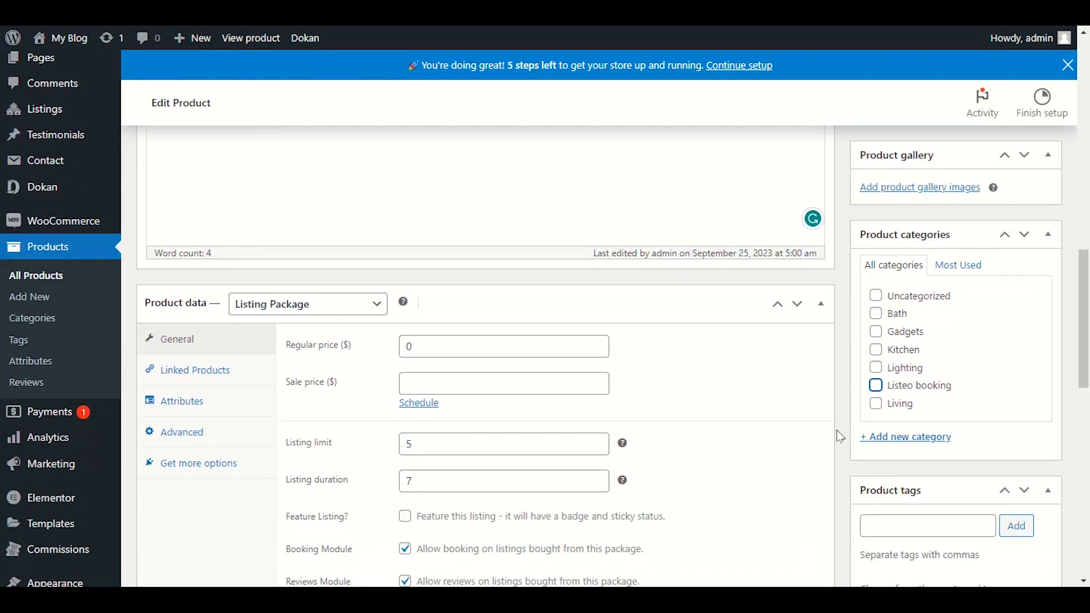
scroll(851, 458, "up", 5)
scroll(855, 457, "up", 5)
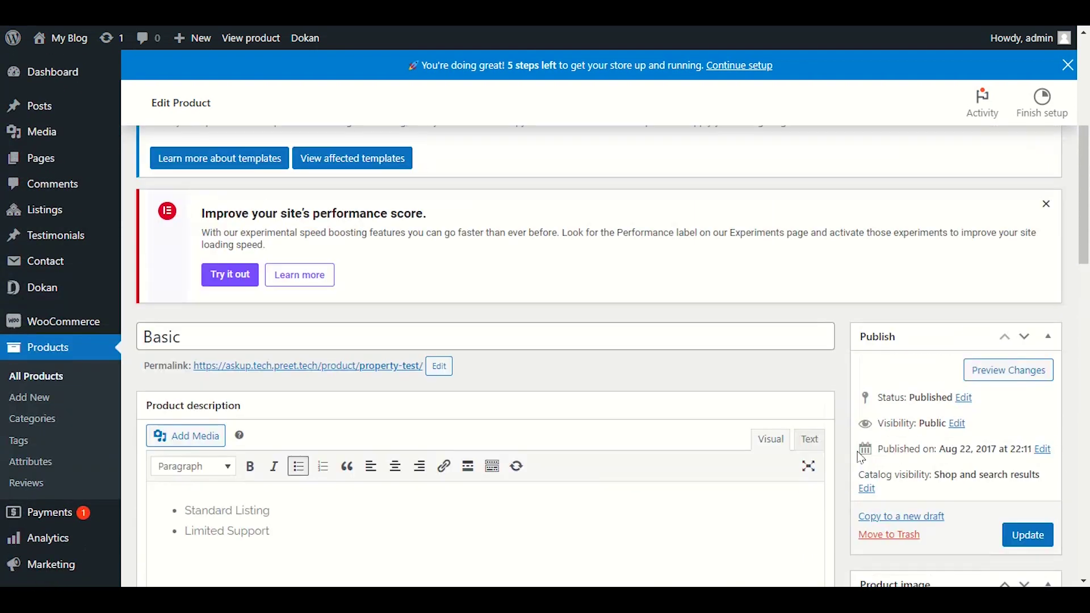
left_click(1035, 534)
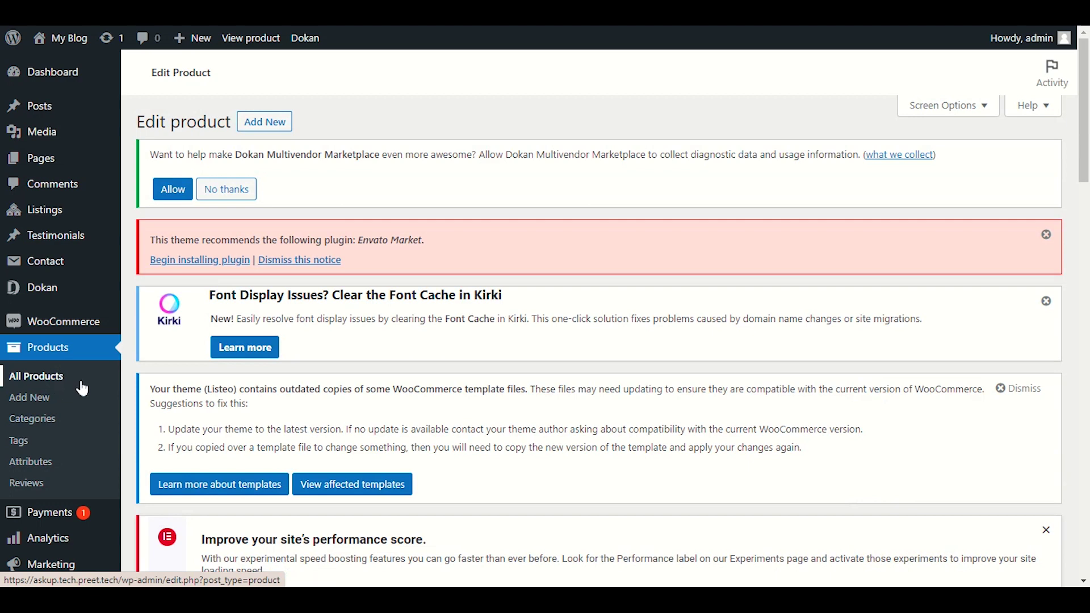
Open the list of all products and compare the listing allowances of the Basic and Extended packages on the Choose Package page.
left_click(63, 380)
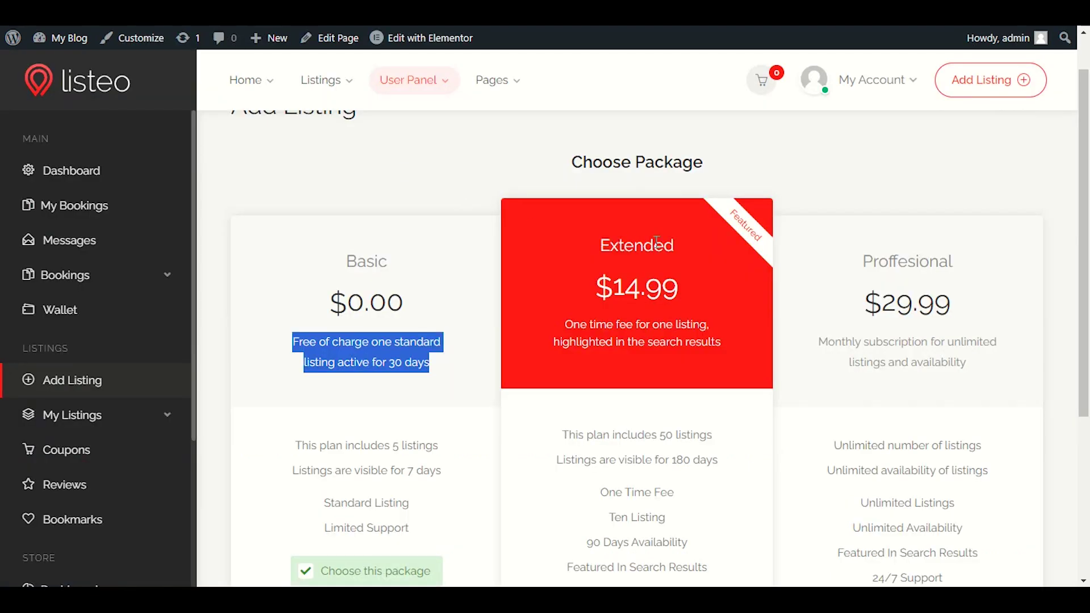
left_click(680, 247)
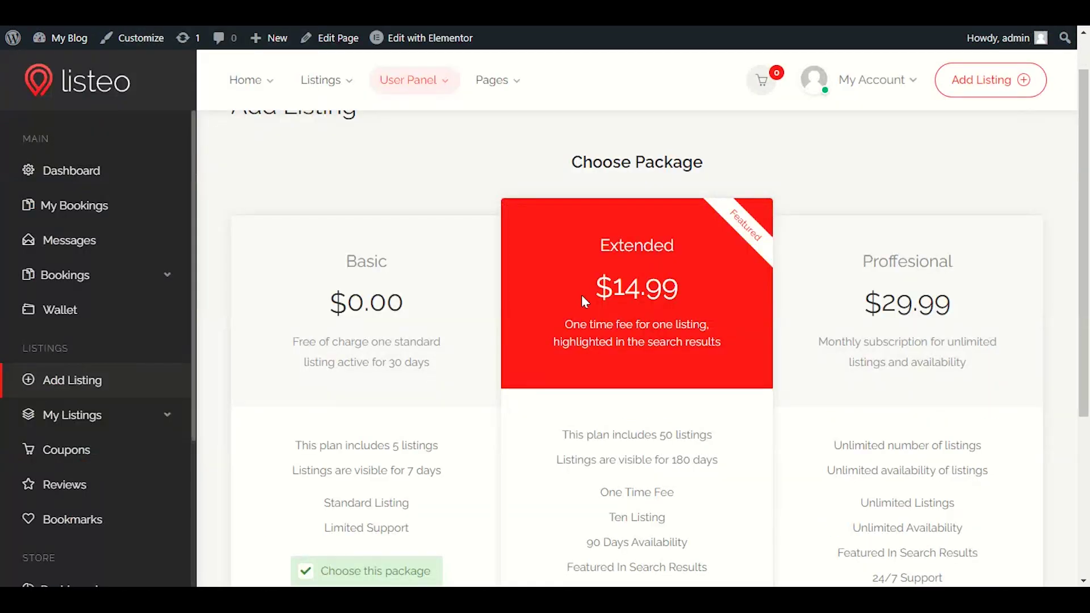
scroll(630, 388, "down", 3)
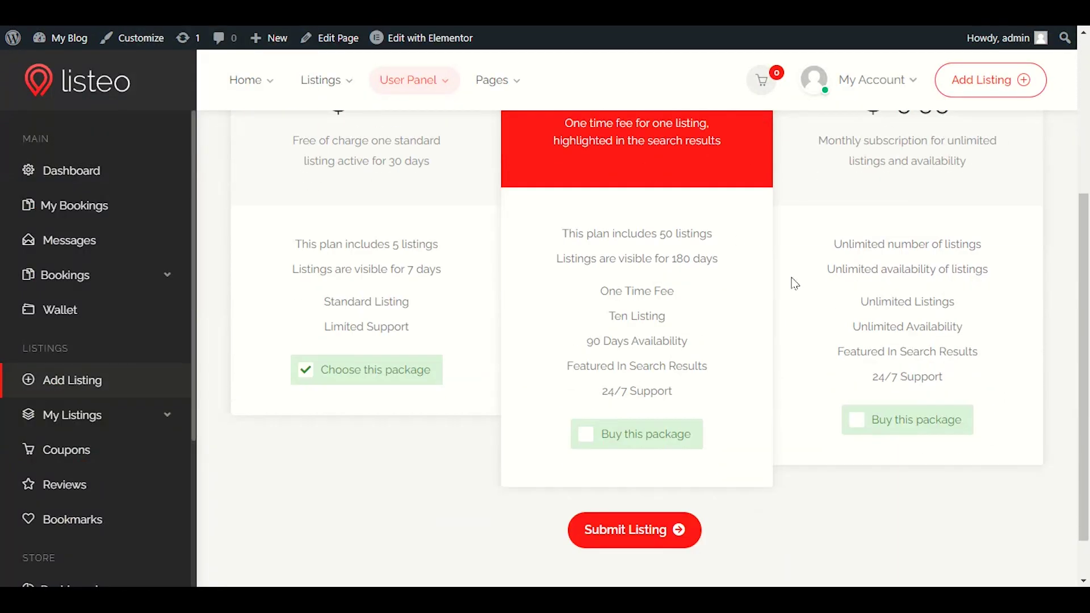
scroll(839, 458, "up", 3)
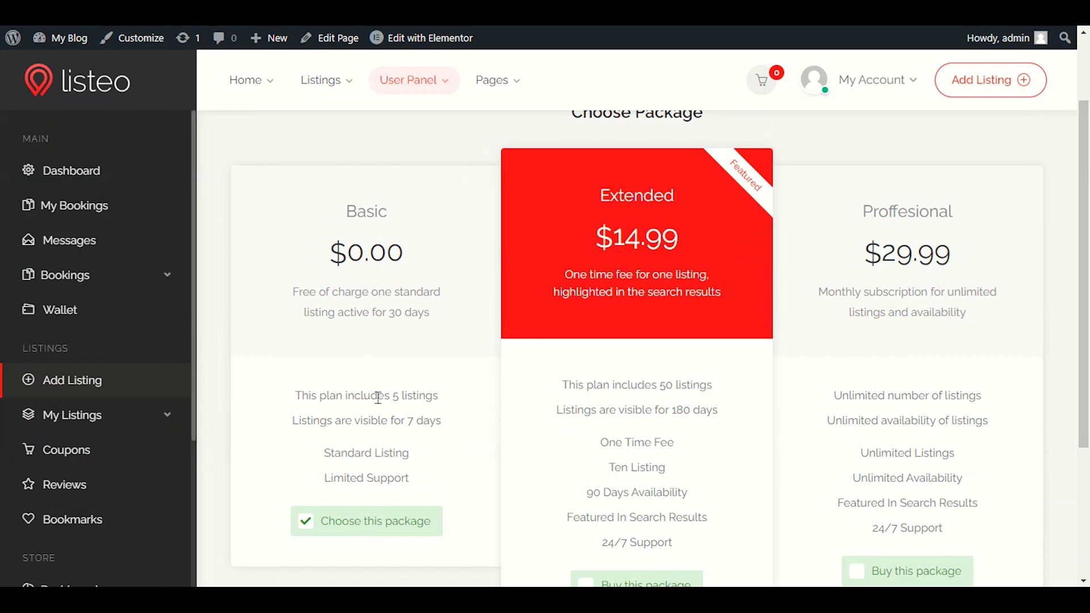
left_click_drag(353, 395, 427, 397)
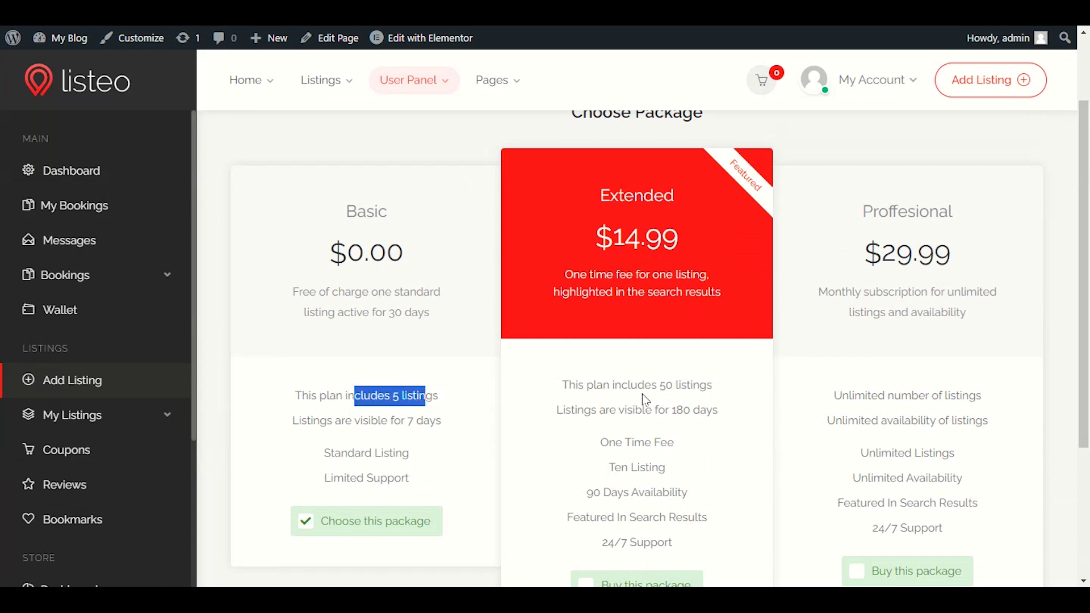
left_click_drag(703, 385, 662, 386)
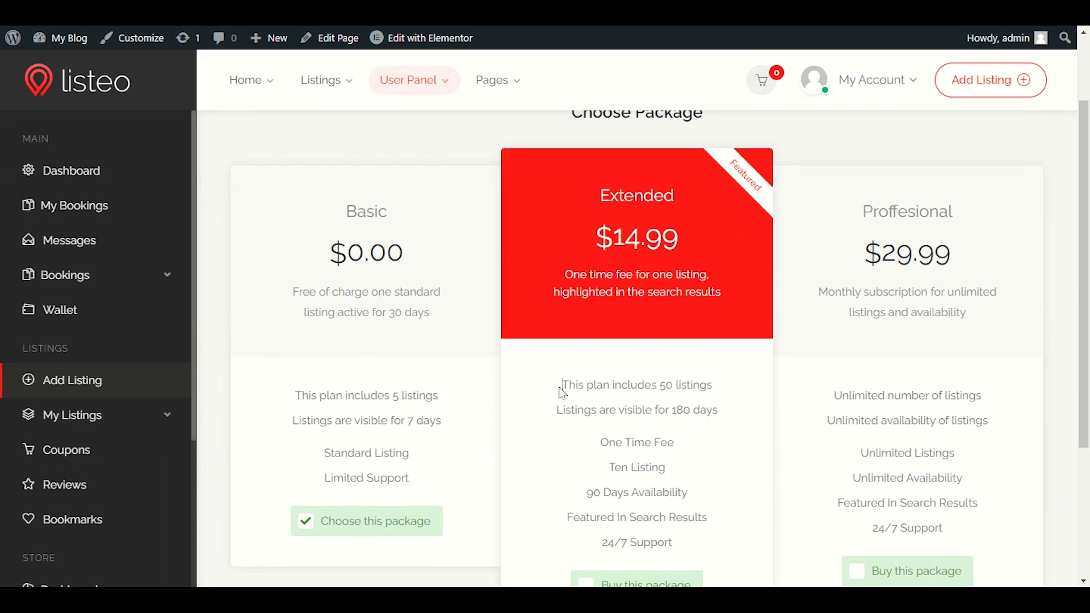
left_click_drag(562, 386, 744, 392)
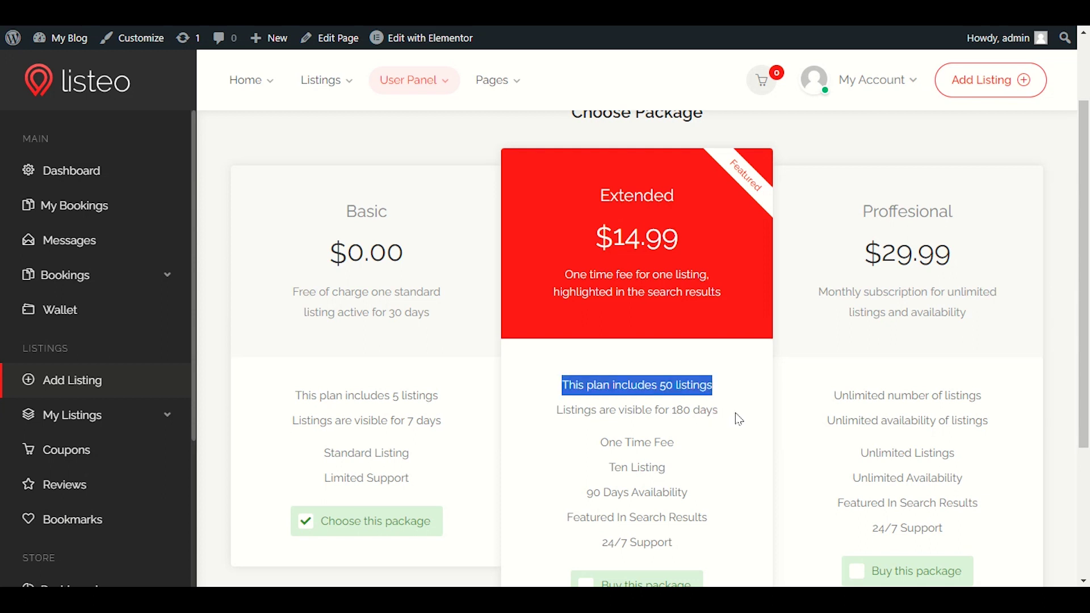
Compare the listing counts and visibility periods of the Basic, Extended and Proffesional packages on the Choose Package page.
left_click_drag(1009, 394, 822, 395)
left_click_drag(317, 393, 684, 376)
left_click(964, 401)
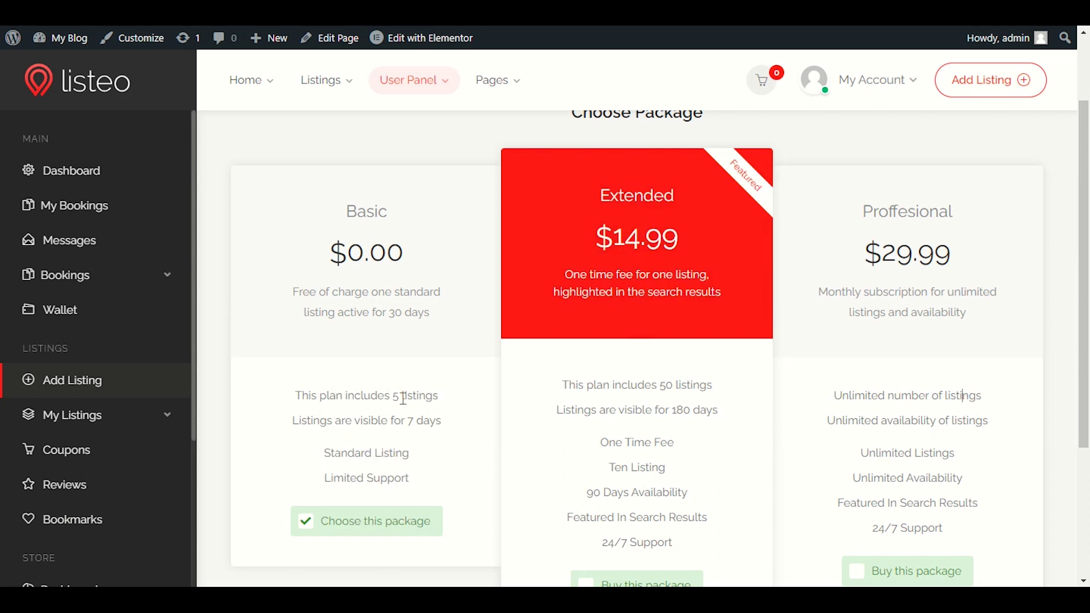
left_click_drag(414, 396, 482, 428)
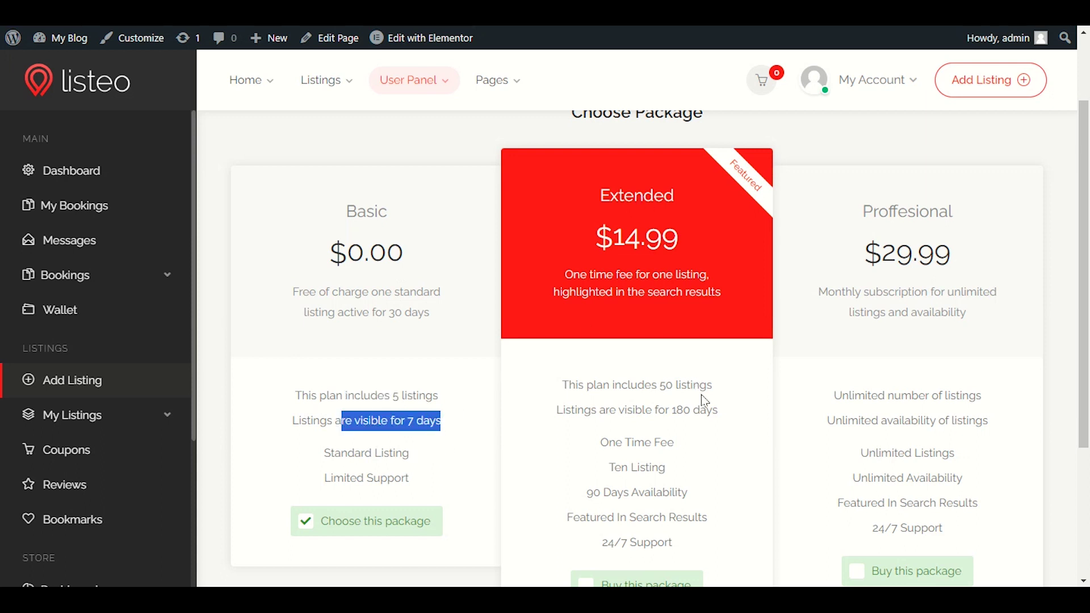
left_click_drag(715, 386, 642, 387)
left_click(671, 469)
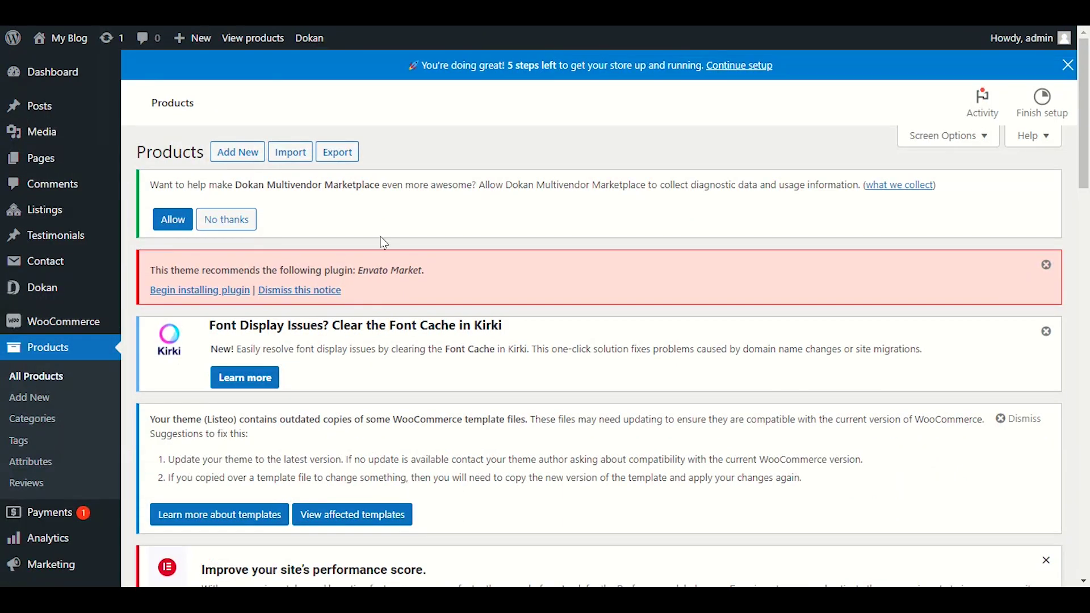
Find the Extended product on the second page of the product list and open it for editing.
scroll(384, 243, "down", 20)
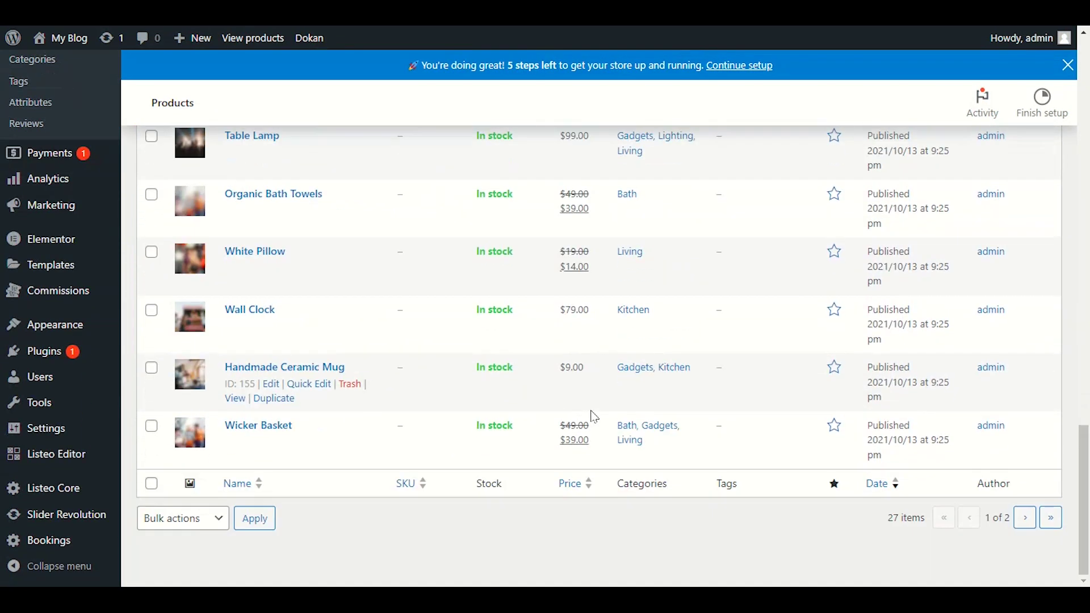
left_click(1029, 521)
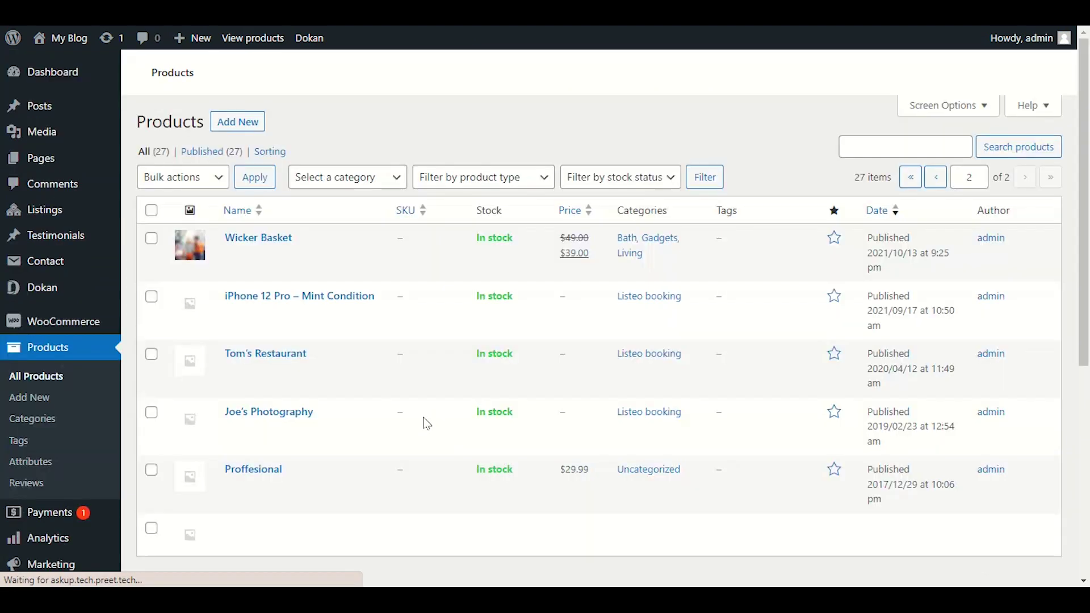
scroll(370, 425, "down", 5)
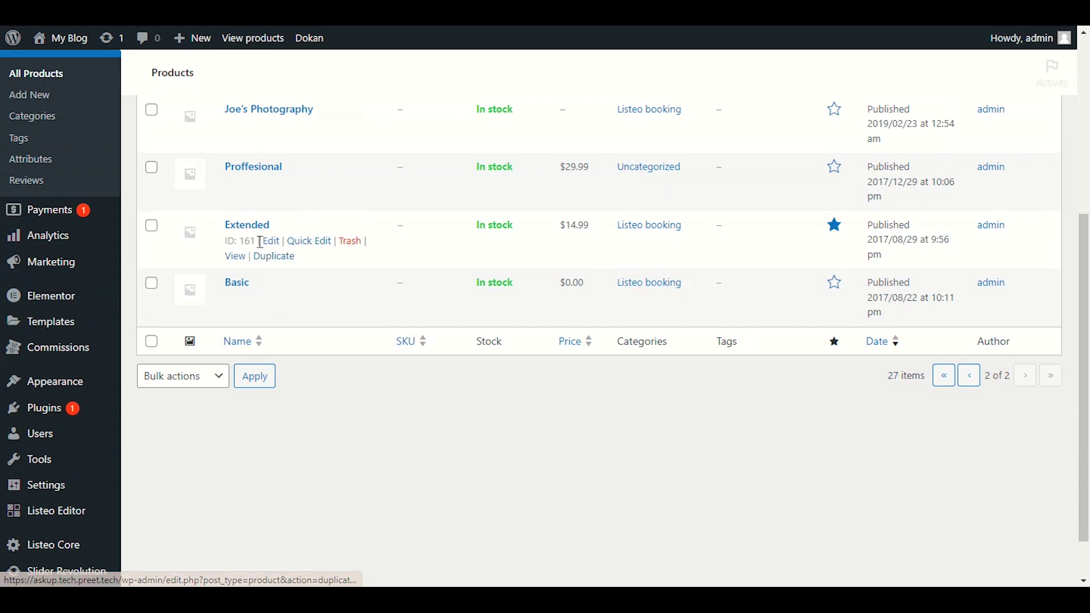
scroll(268, 241, "up", 5)
scroll(269, 242, "down", 5)
mouse_move(279, 399)
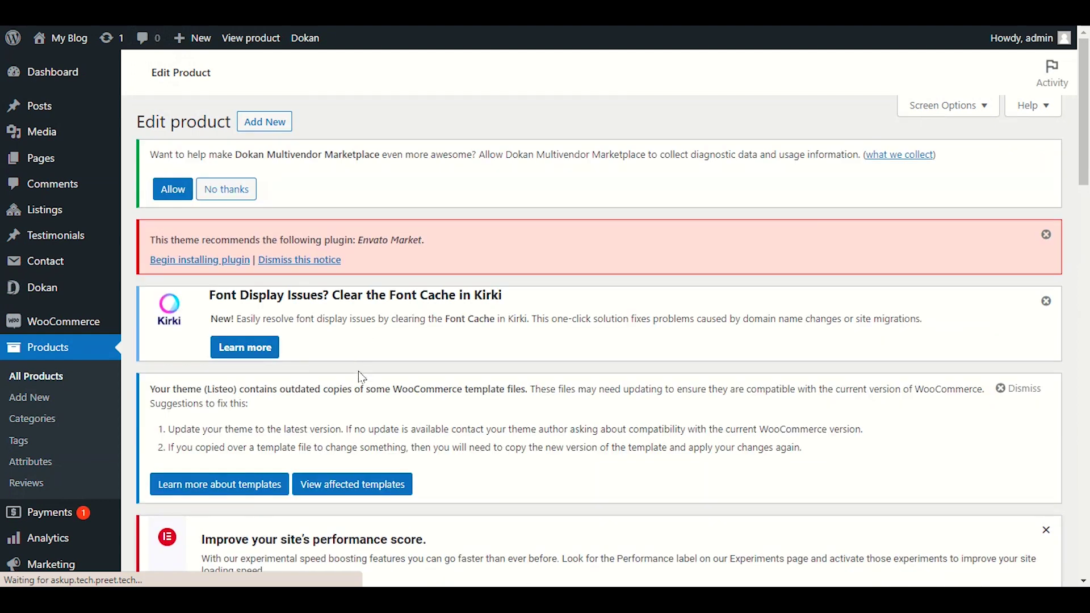
Compare the Extended product's description with the feature list of the Extended package on the Choose Package page.
scroll(414, 349, "down", 9)
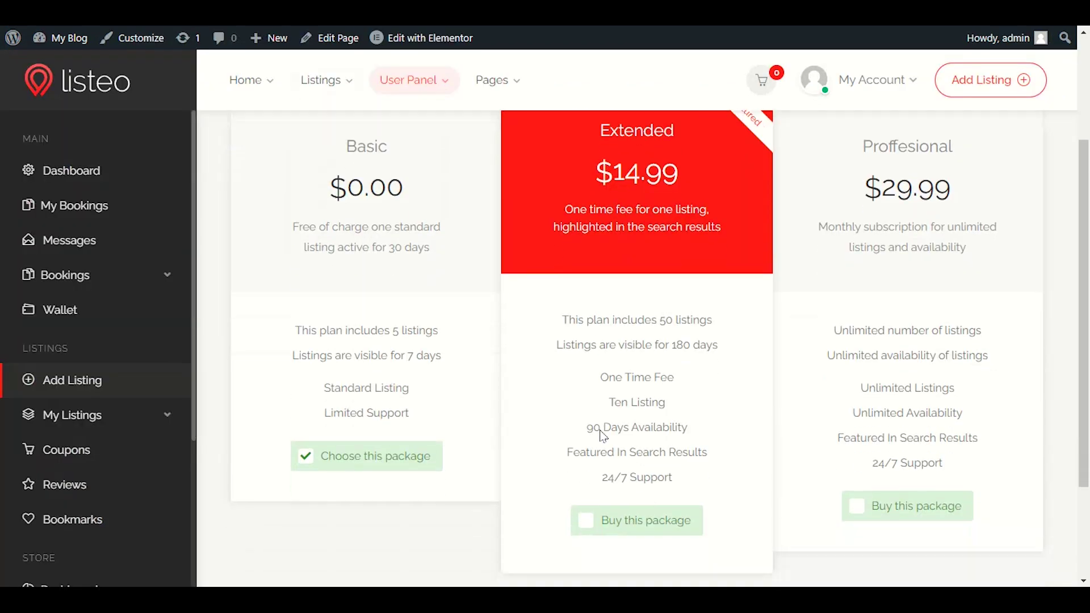
scroll(653, 440, "down", 1)
left_click_drag(689, 445, 612, 346)
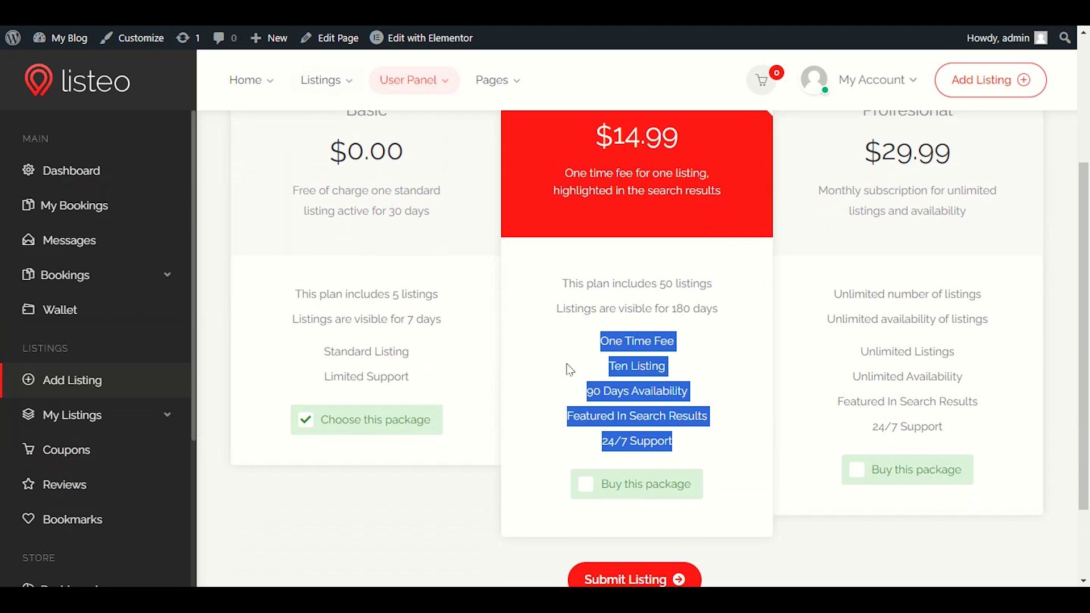
scroll(603, 391, "up", 1)
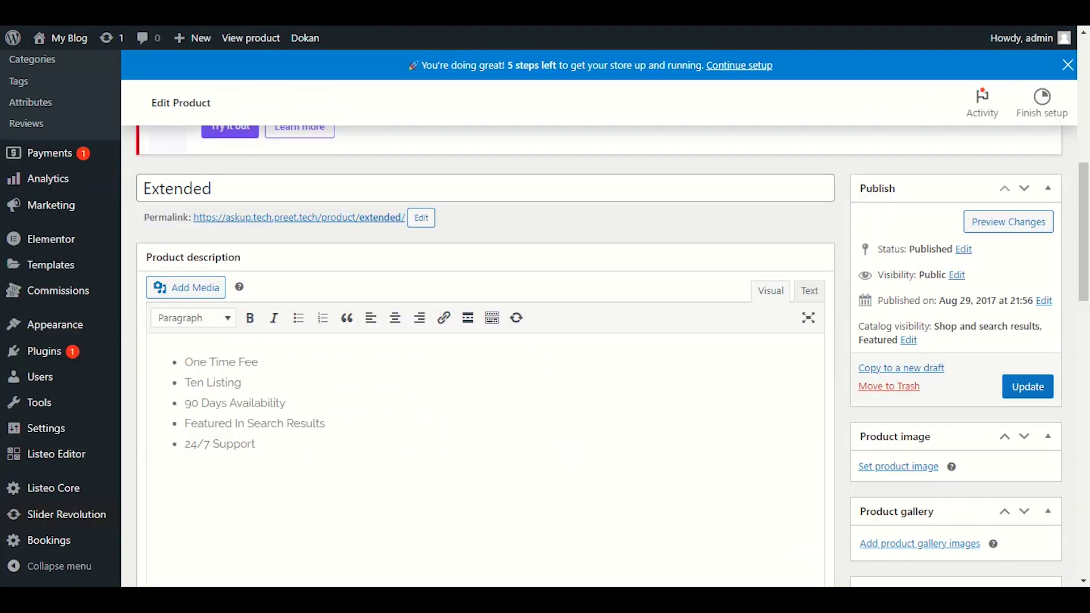
Examine the Extended product's regular price and listing limit in its product data.
scroll(469, 177, "down", 5)
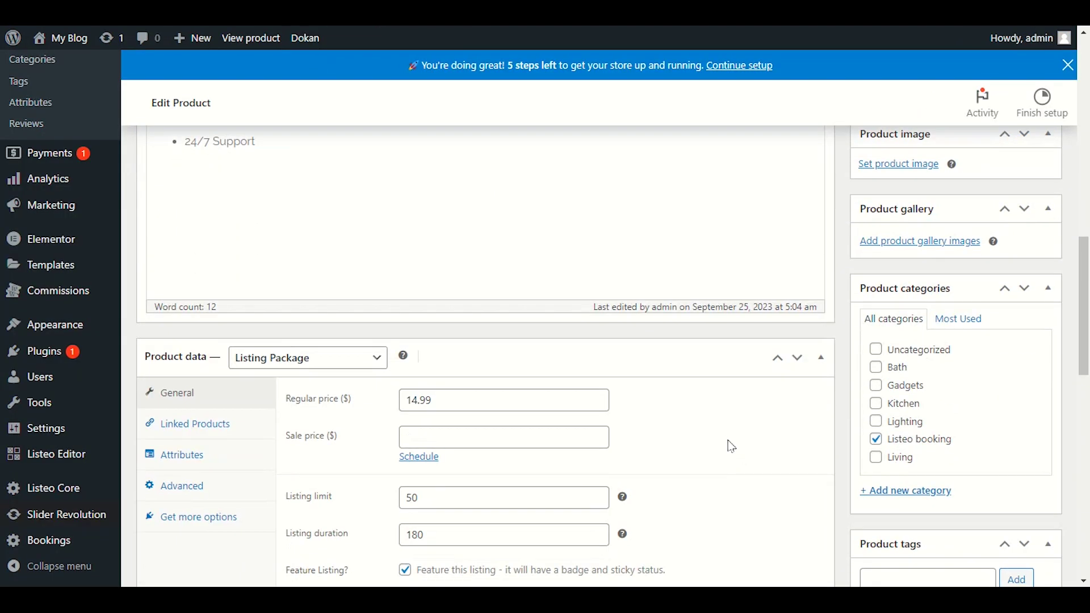
scroll(732, 446, "down", 3)
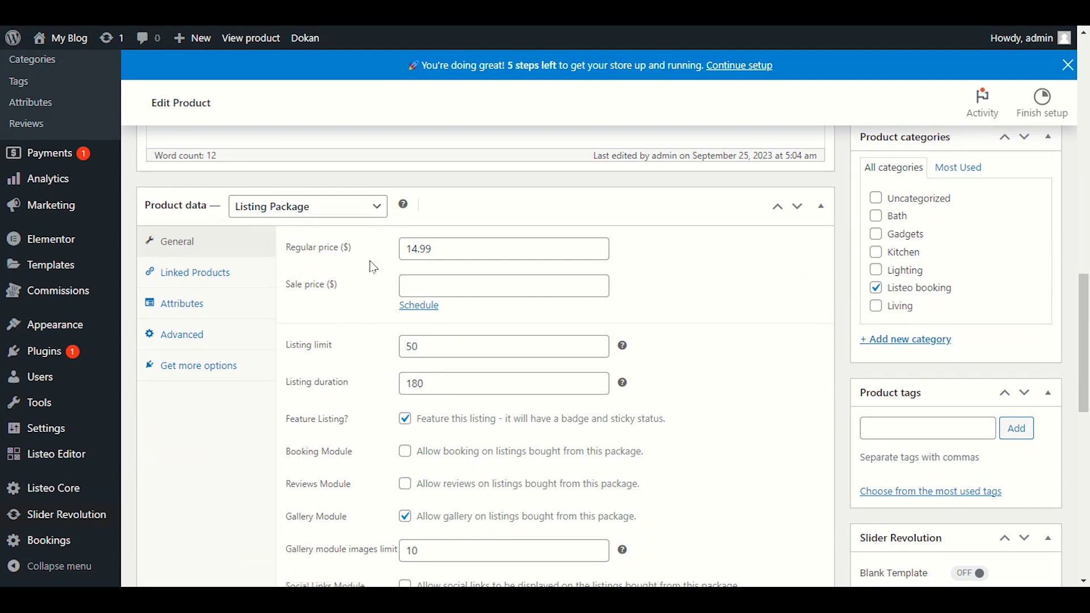
left_click(448, 245)
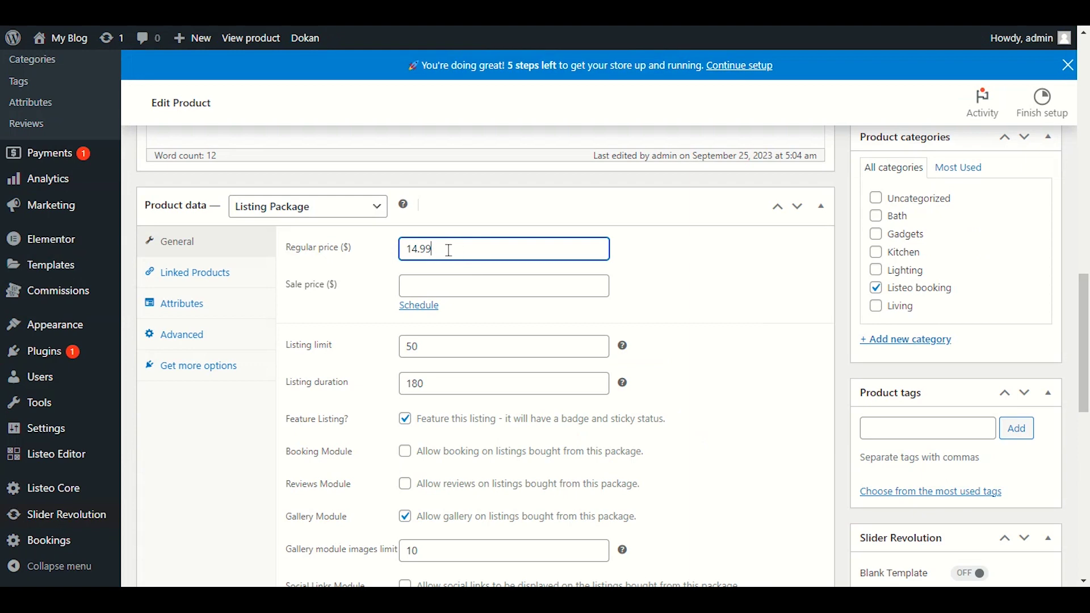
left_click_drag(448, 250, 375, 256)
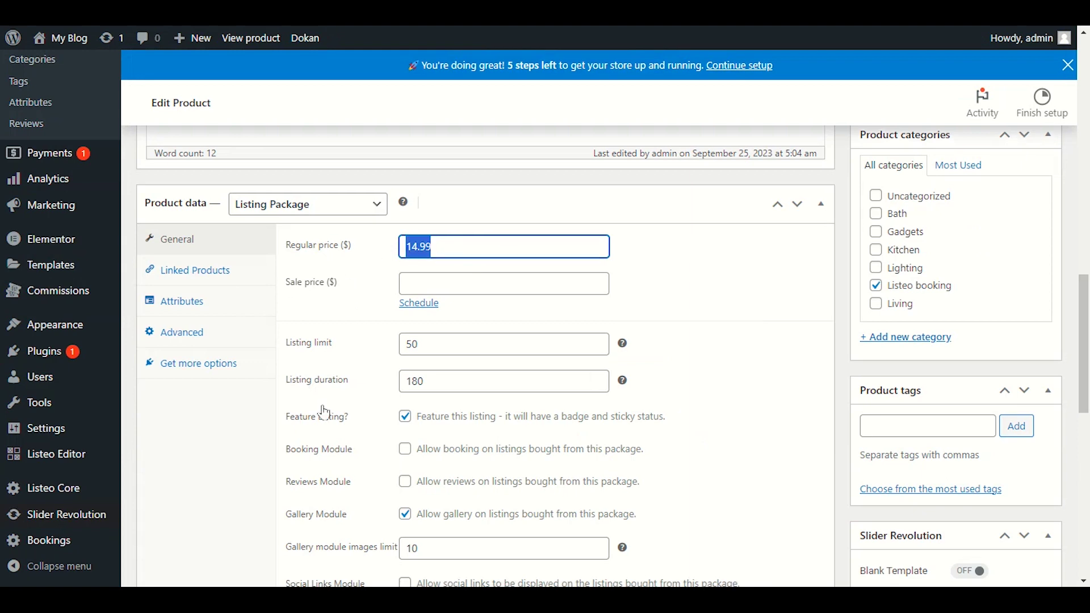
scroll(227, 284, "down", 2)
left_click(445, 241)
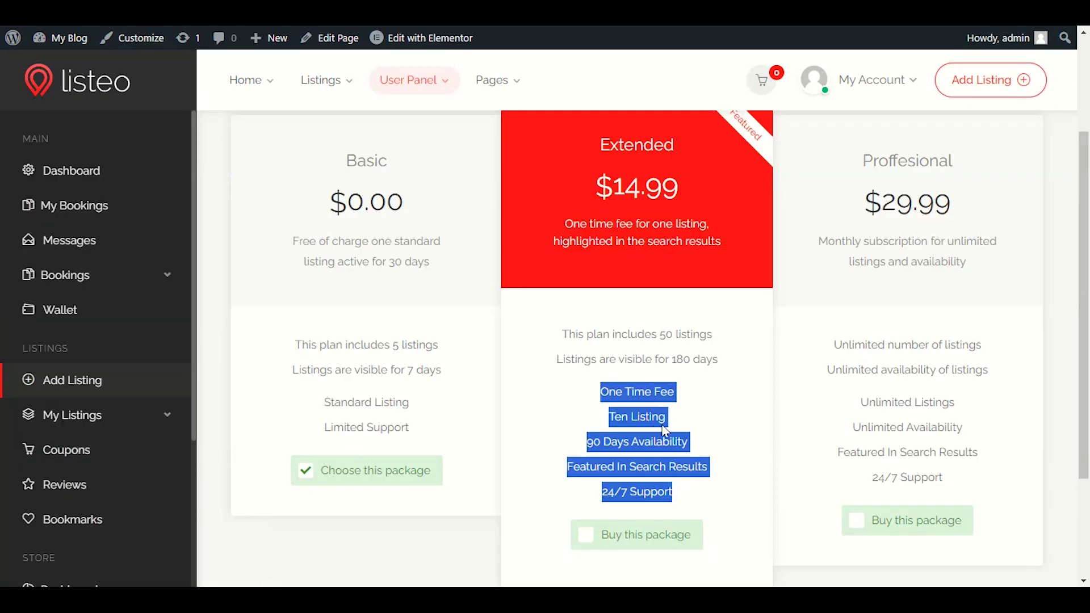
Compare the Extended package's visibility period on the Choose Package page with the product's listing duration.
left_click(661, 418)
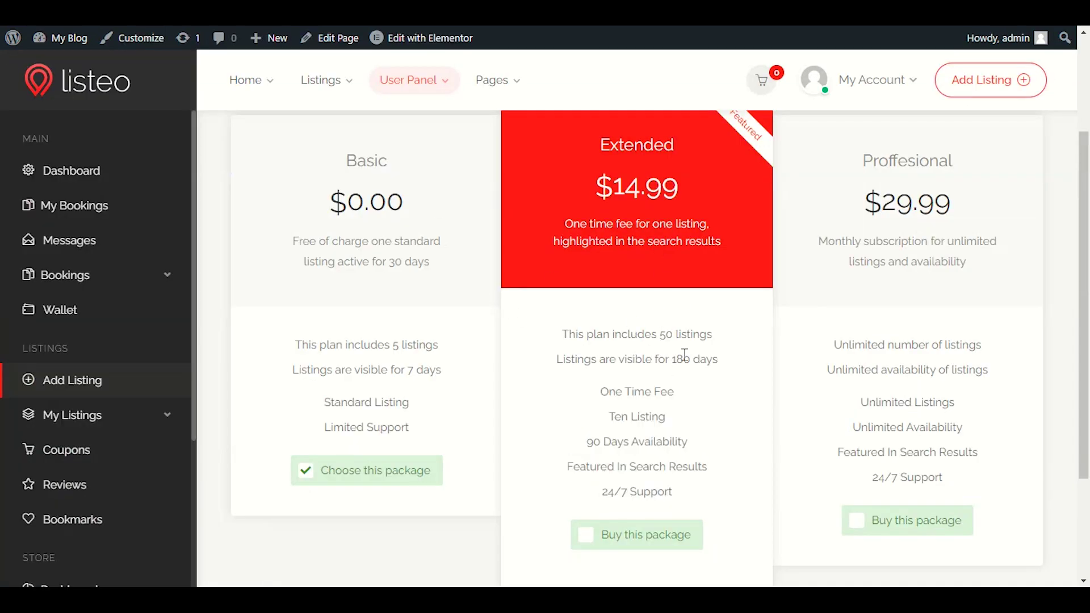
left_click_drag(722, 359, 667, 359)
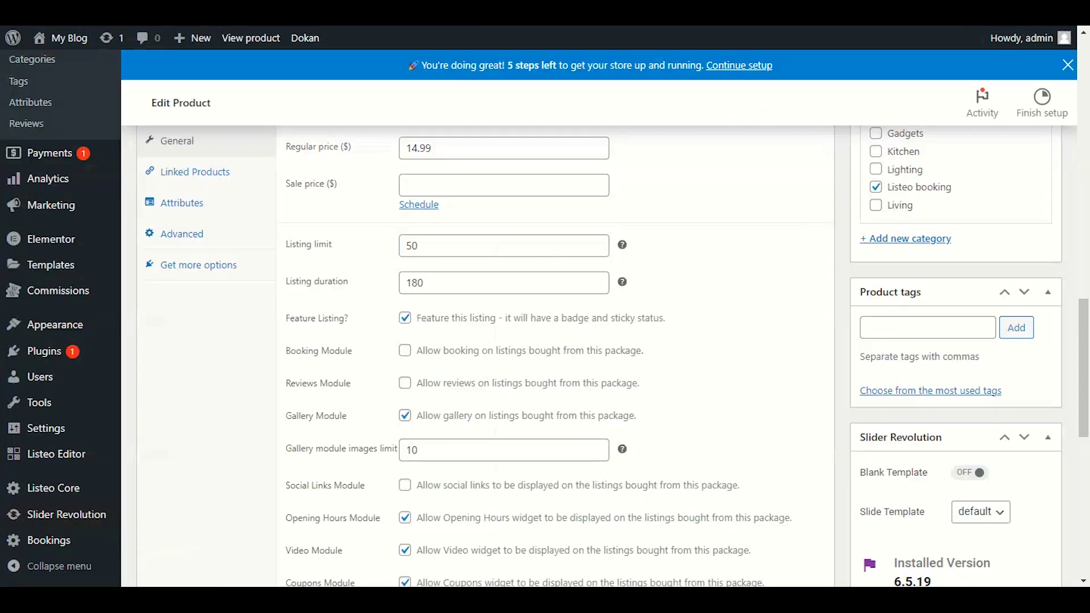
left_click(460, 281)
left_click_drag(431, 282, 264, 325)
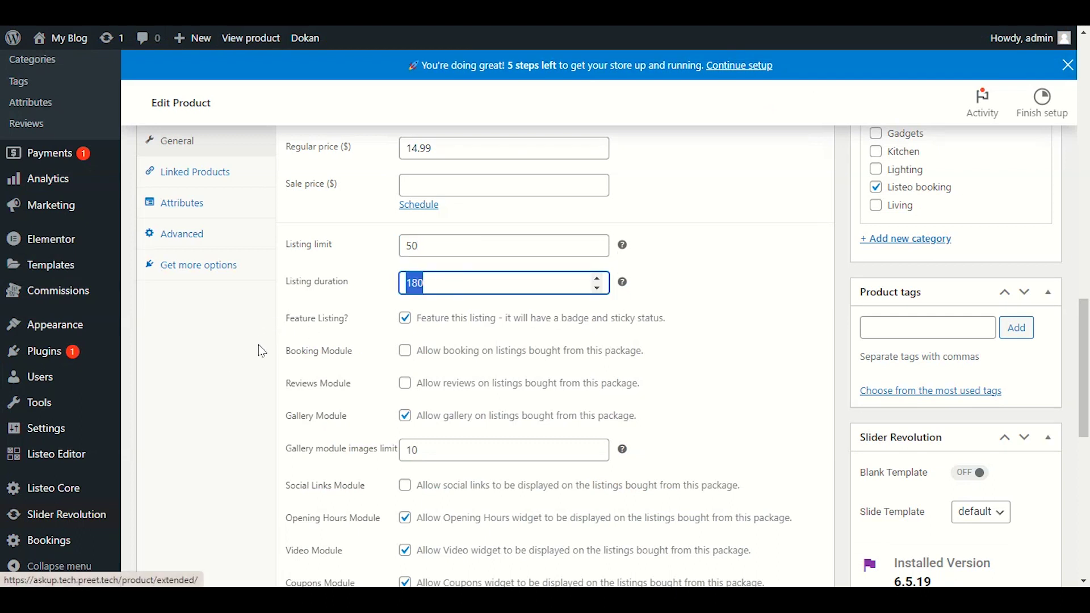
scroll(353, 409, "down", 1)
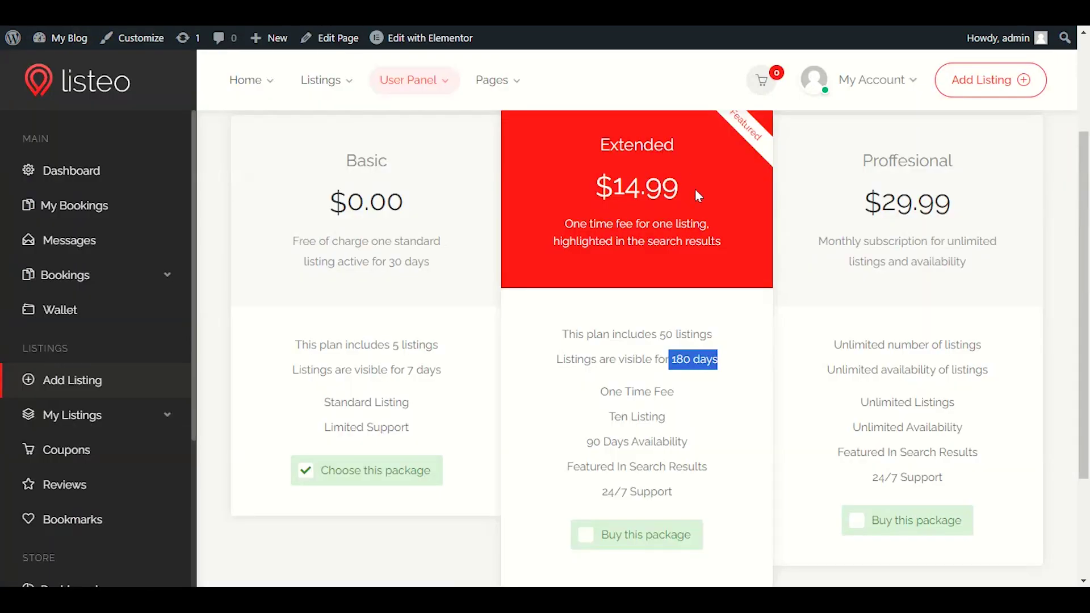
Examine the Featured badge of the Extended package on the Choose Package page and return to the Extended product.
scroll(696, 195, "up", 1)
left_click_drag(732, 239, 800, 312)
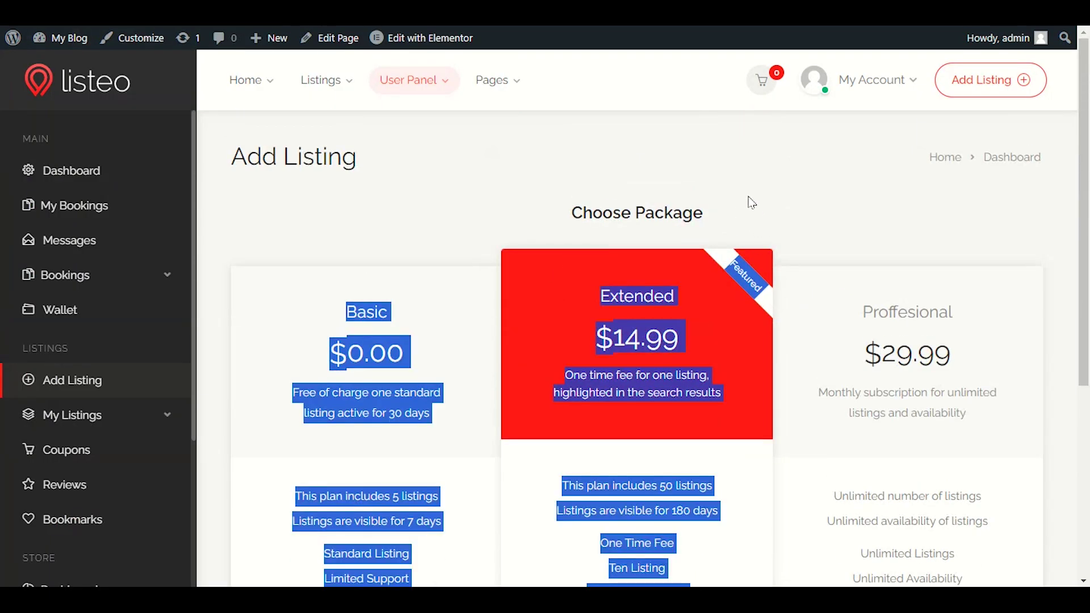
left_click(727, 265)
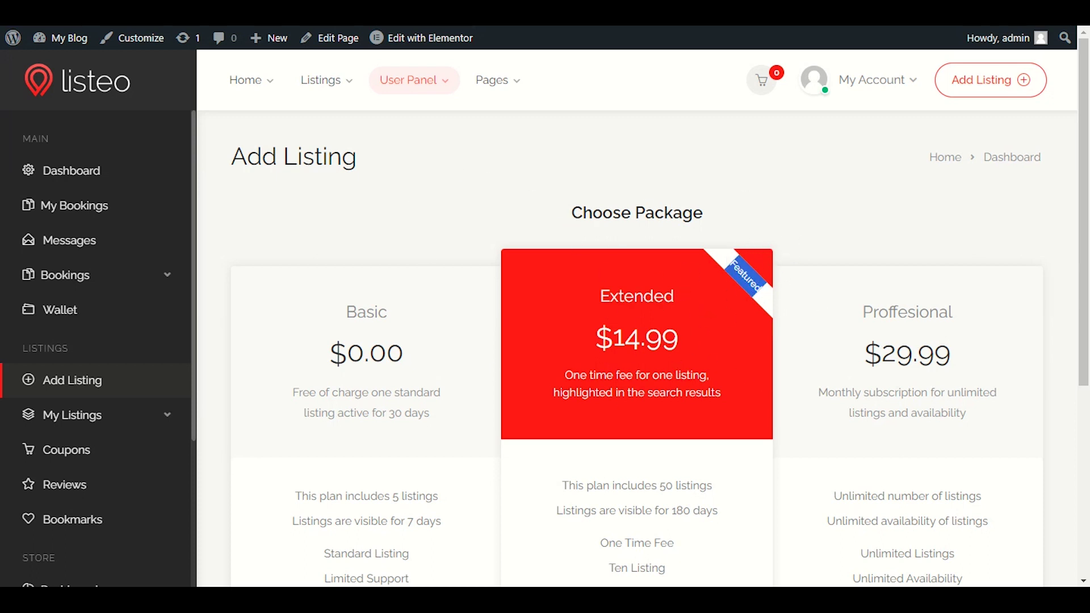
key("alt+Tab")
key("alt+Tab")
key("alt+Tab")
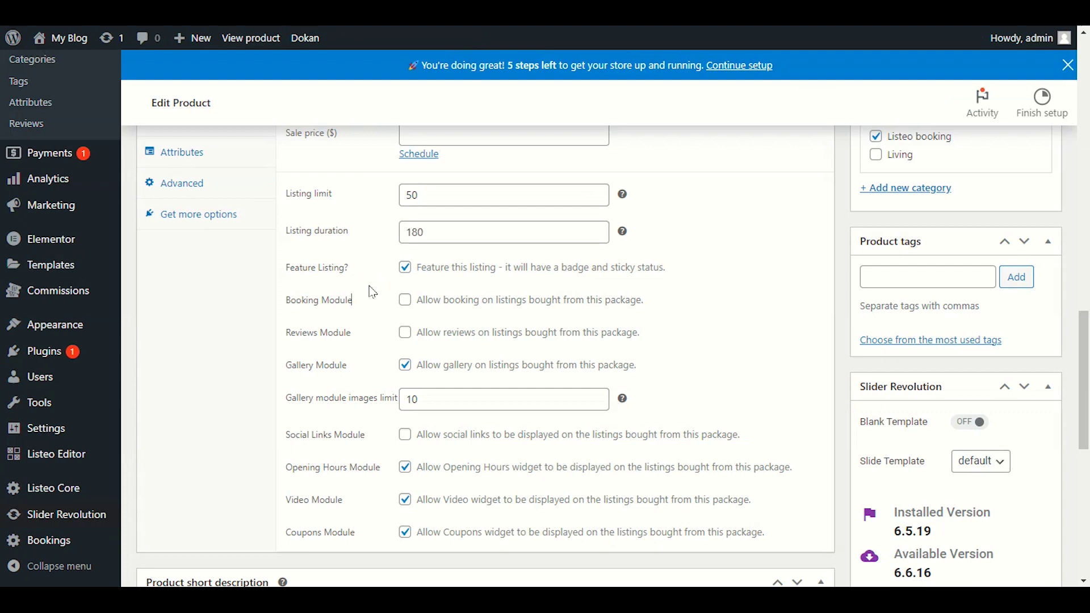
Review the Extended package's Feature Listing option and its Video Module and Coupons Module settings.
left_click(405, 268)
left_click(402, 271)
scroll(325, 409, "down", 2)
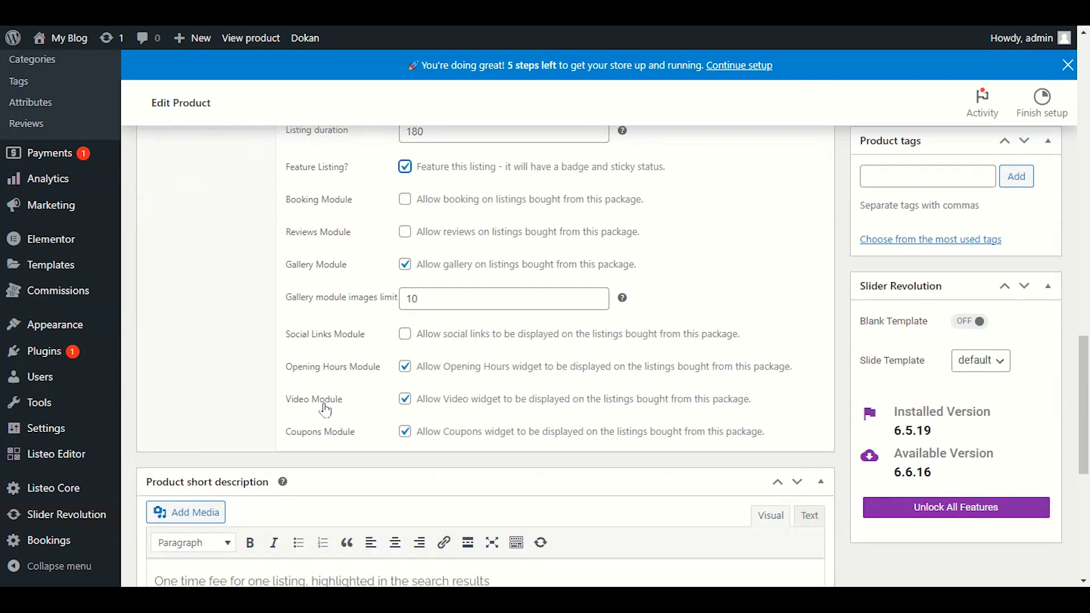
left_click(407, 402)
left_click(405, 433)
scroll(430, 299, "up", 5)
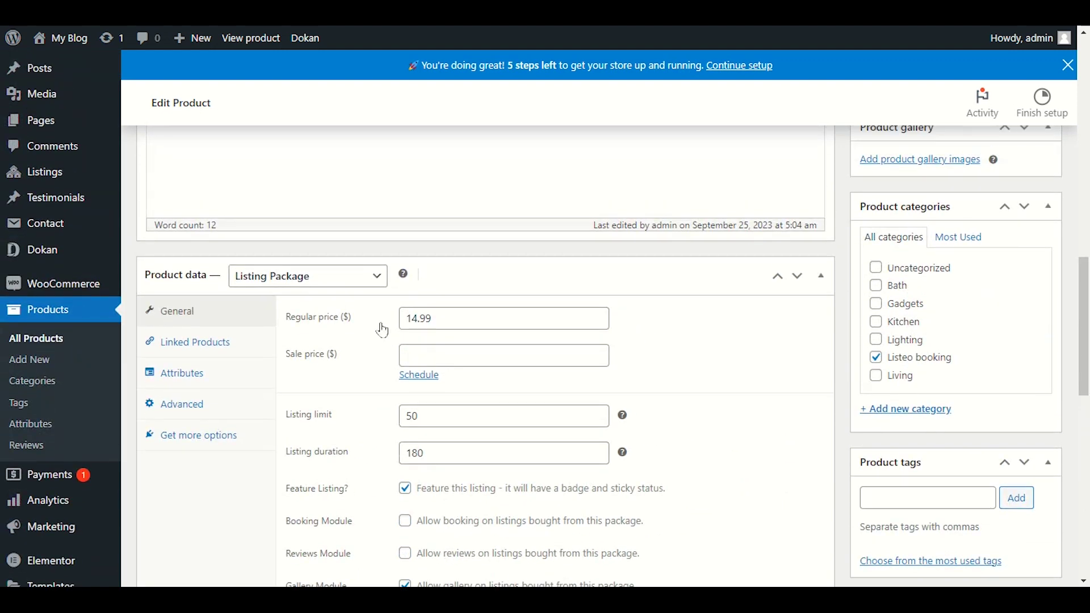
scroll(378, 329, "down", 1)
scroll(378, 329, "up", 5)
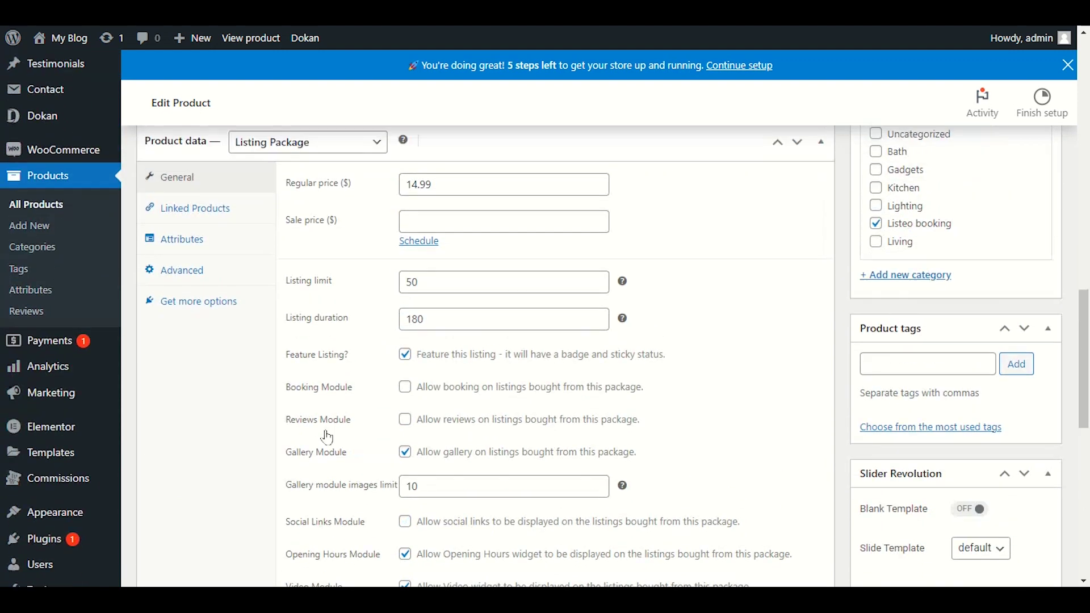
Open the Extended product's advanced settings and check what the Purchase note is for.
left_click(180, 386)
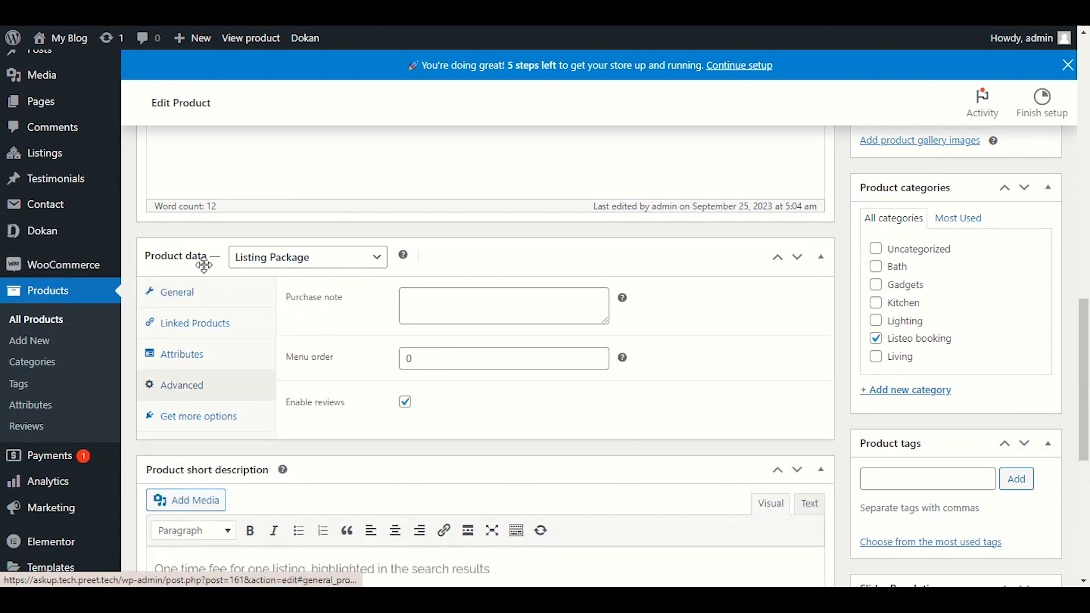
left_click(466, 289)
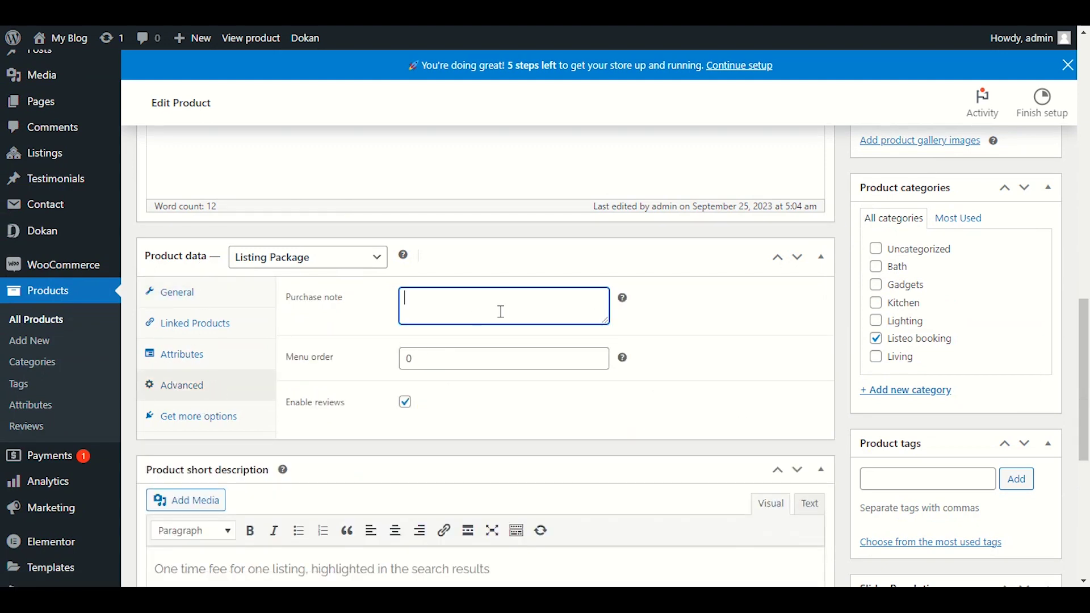
scroll(499, 315, "up", 10)
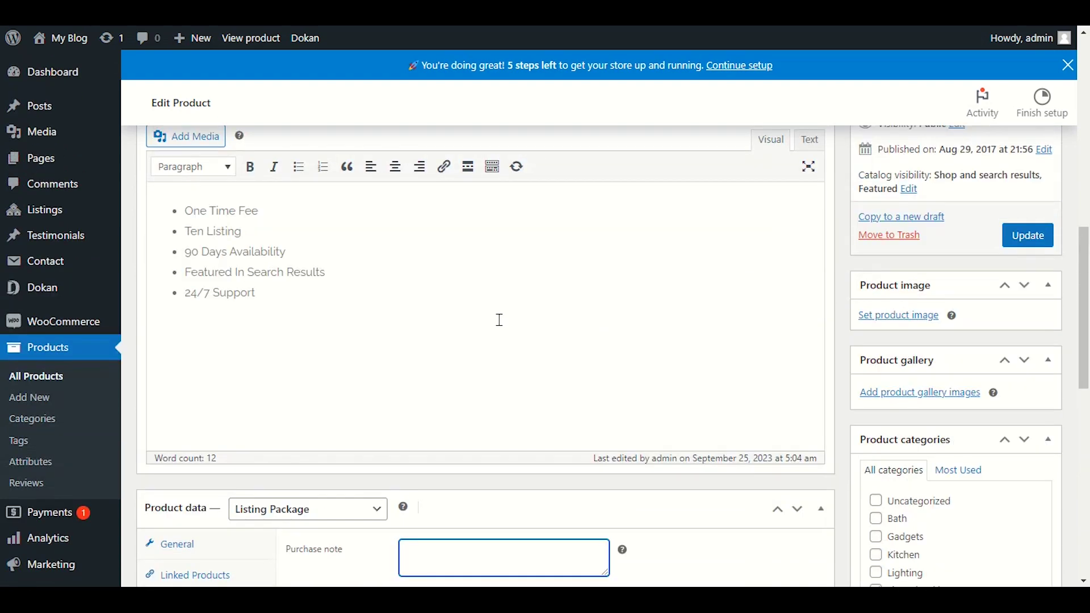
scroll(474, 324, "down", 5)
scroll(340, 349, "down", 5)
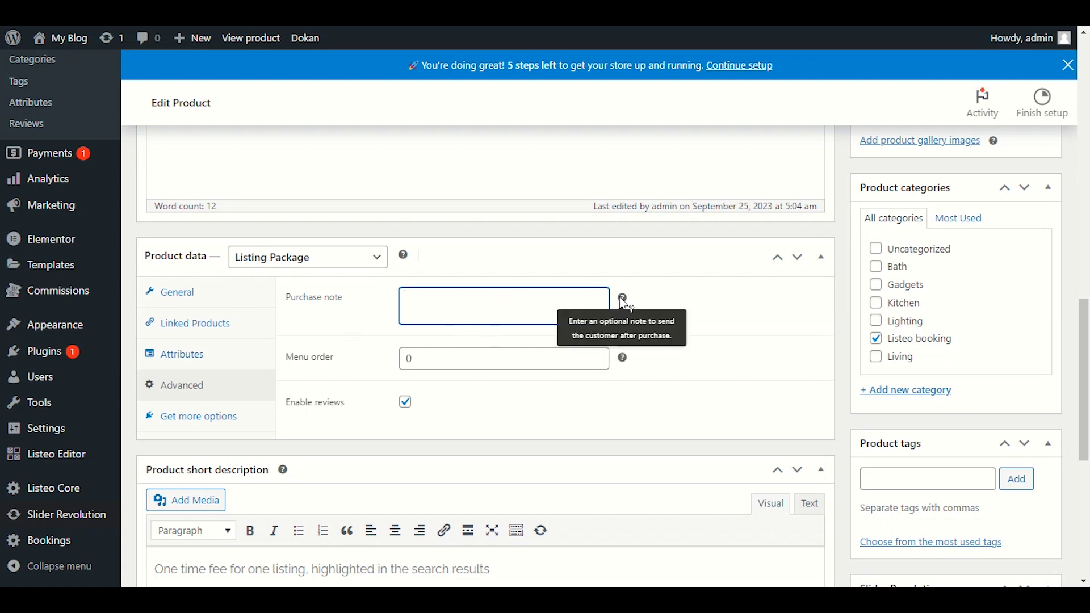
scroll(420, 432, "down", 1)
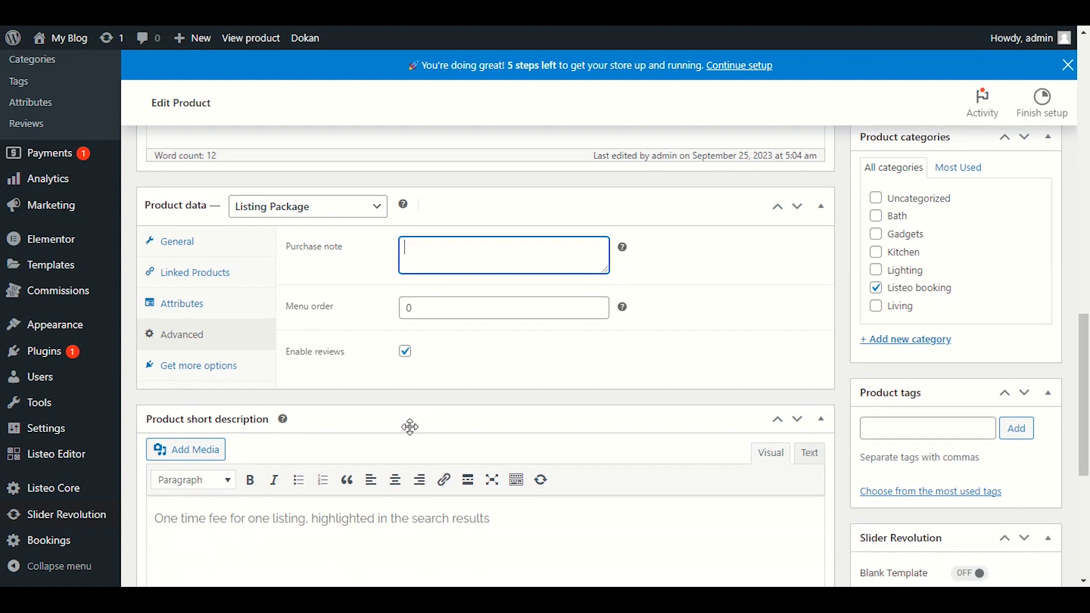
scroll(392, 426, "up", 3)
Compare the Extended product's short description with the package descriptions shown on the Choose Package page.
scroll(374, 426, "down", 6)
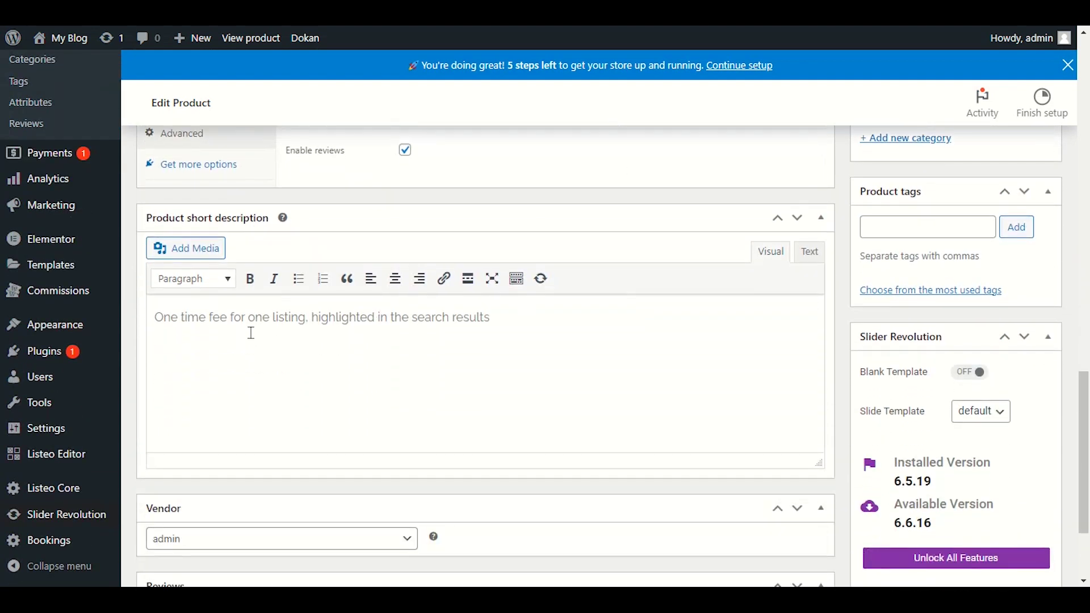
left_click_drag(159, 318, 314, 319)
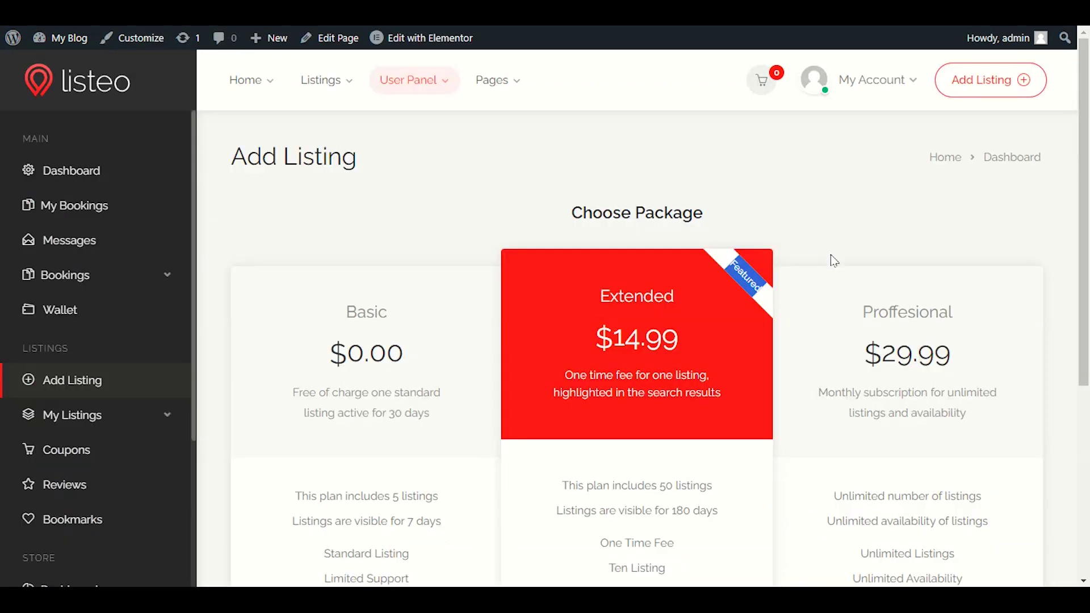
left_click_drag(721, 398, 566, 377)
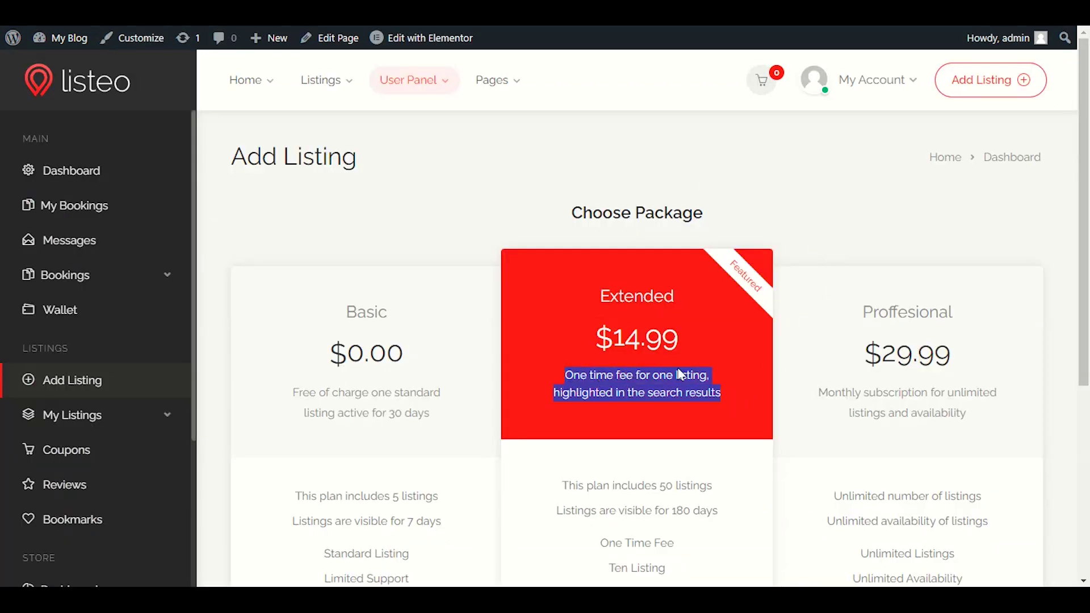
triple_click(689, 393)
double_click(376, 393)
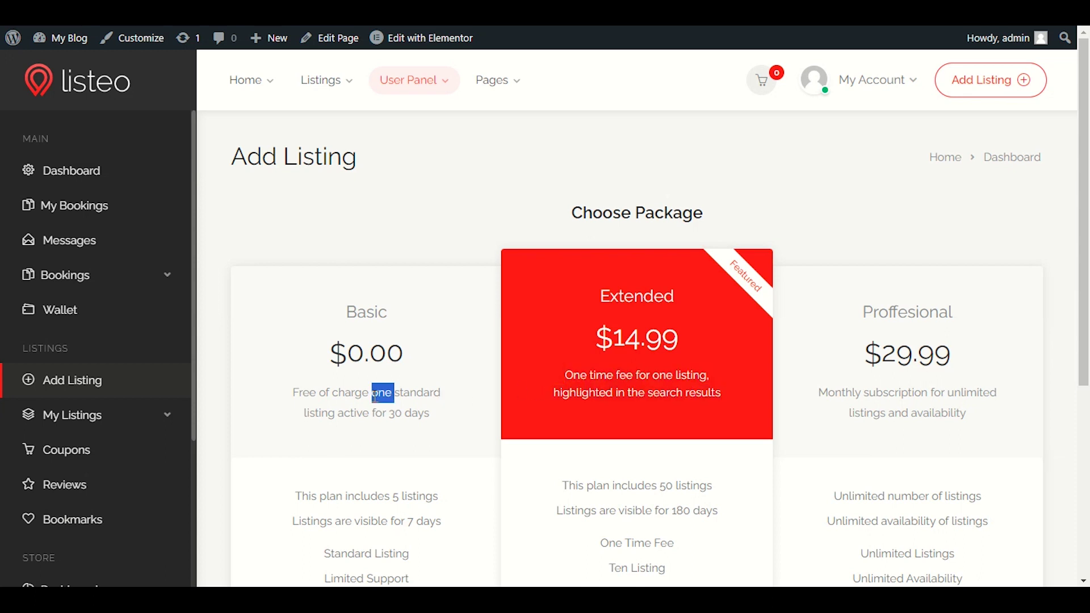
triple_click(375, 398)
double_click(891, 392)
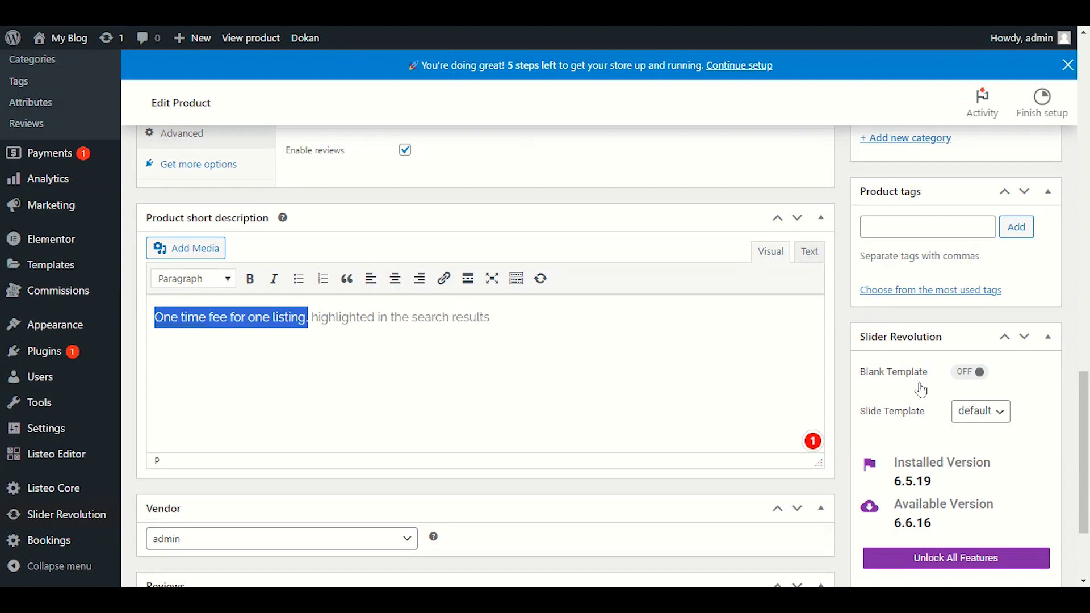
Return to the Extended product's general product data and set its sale price to 9.
scroll(736, 502, "down", 3)
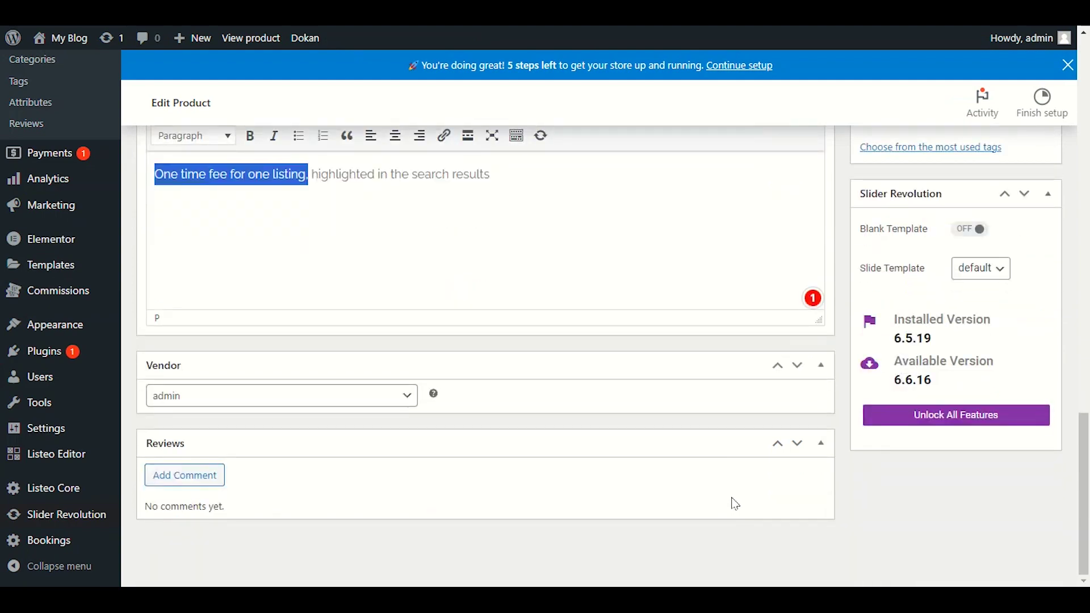
scroll(744, 483, "up", 10)
scroll(754, 462, "down", 4)
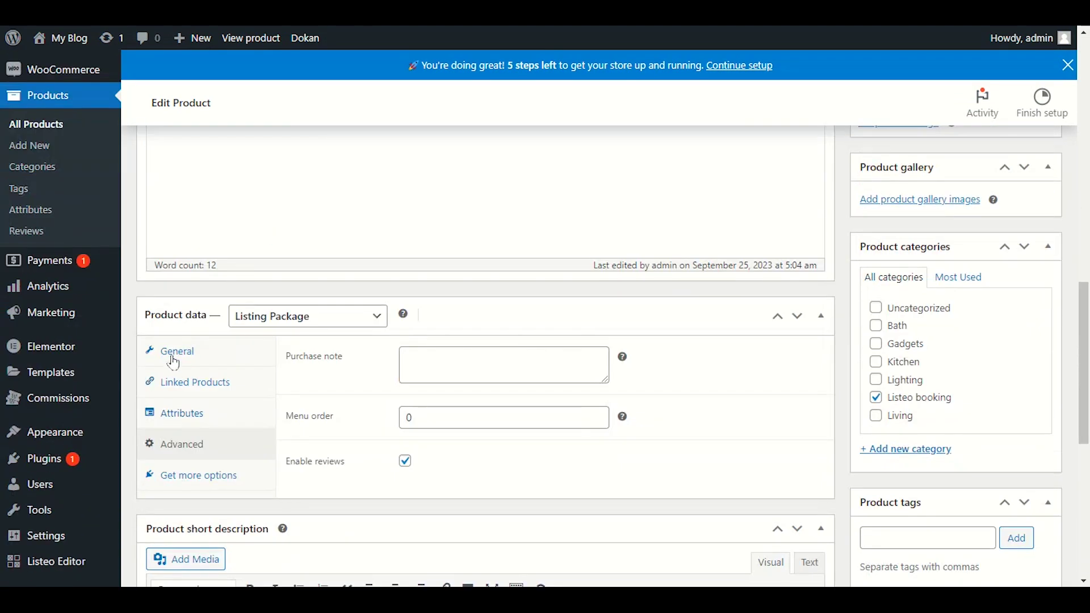
left_click(173, 358)
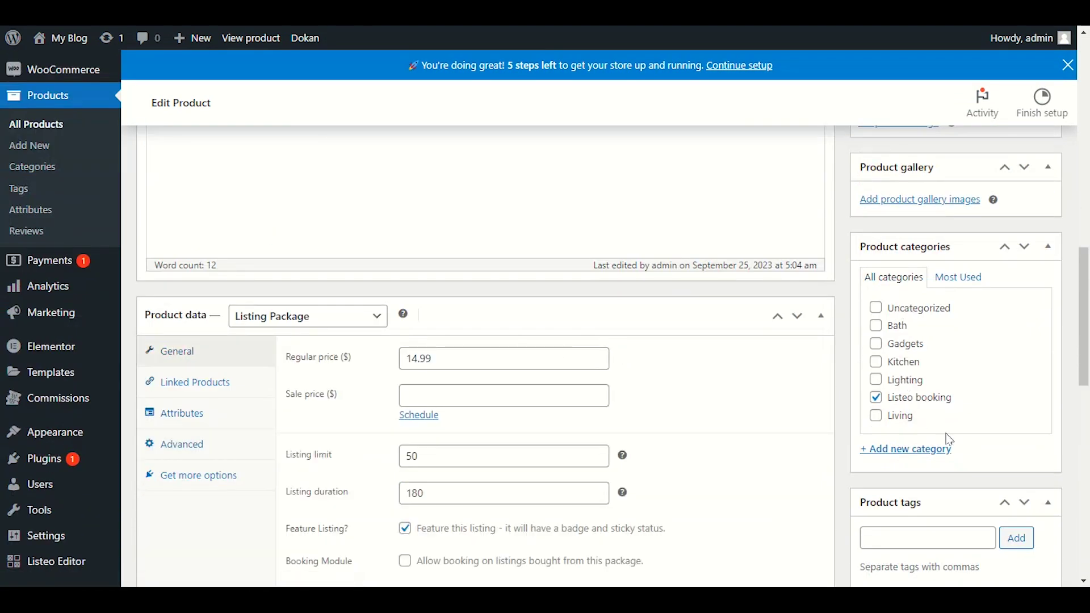
scroll(946, 435, "down", 3)
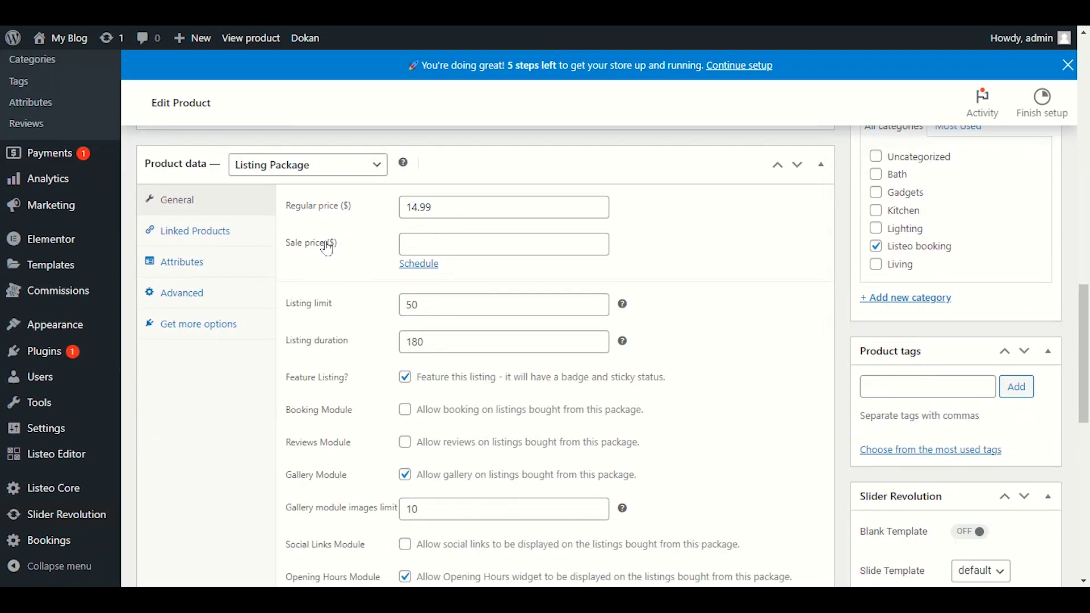
left_click(470, 245)
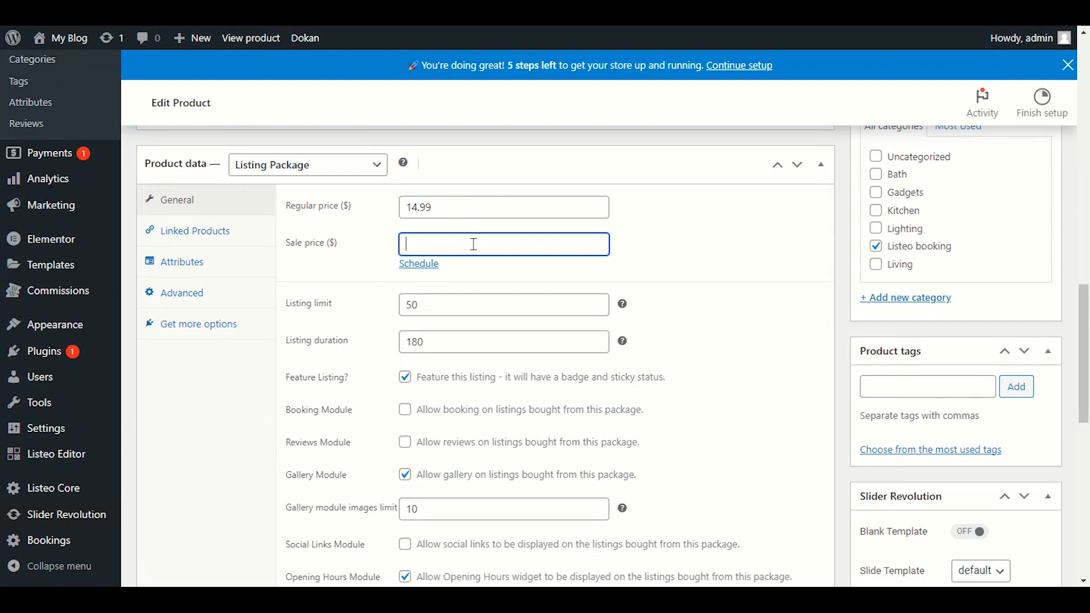
left_click(710, 235)
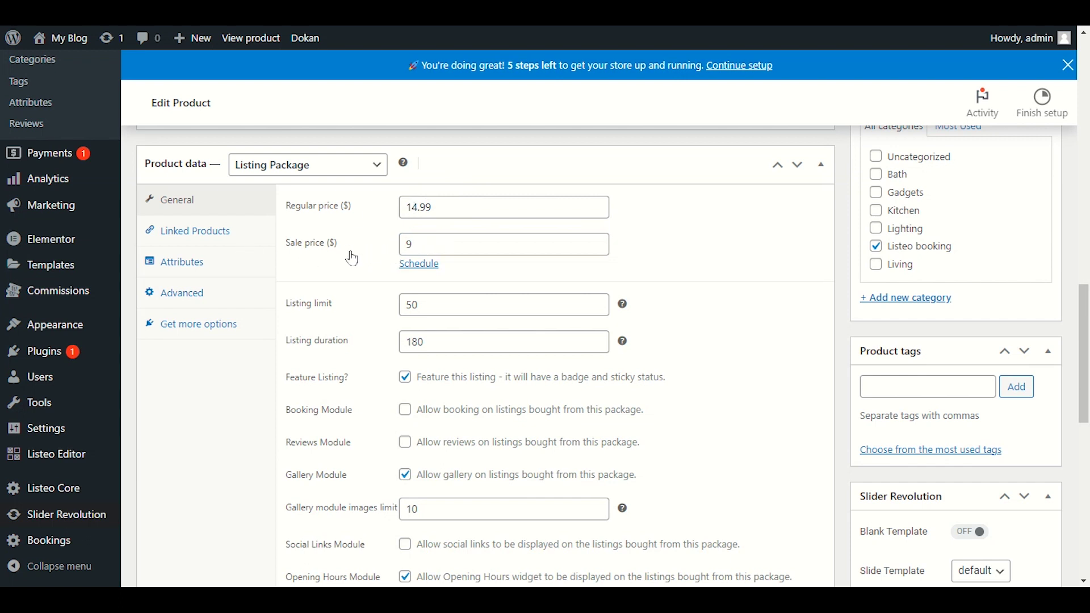
Schedule the Extended product's sale price from 2023-09-25 to 2023-09-30.
left_click(425, 265)
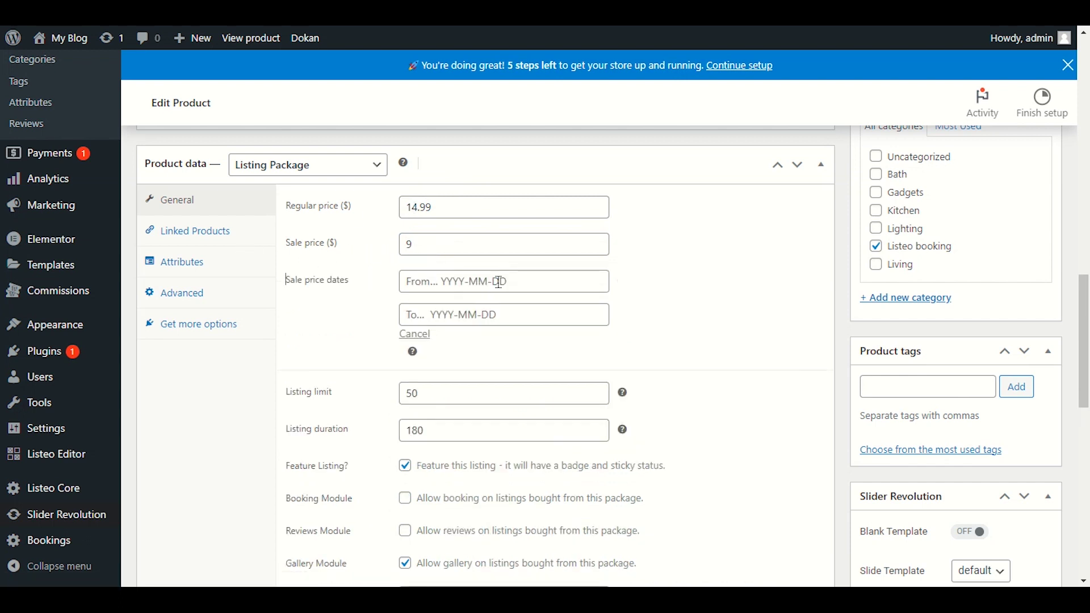
left_click(499, 281)
left_click(404, 451)
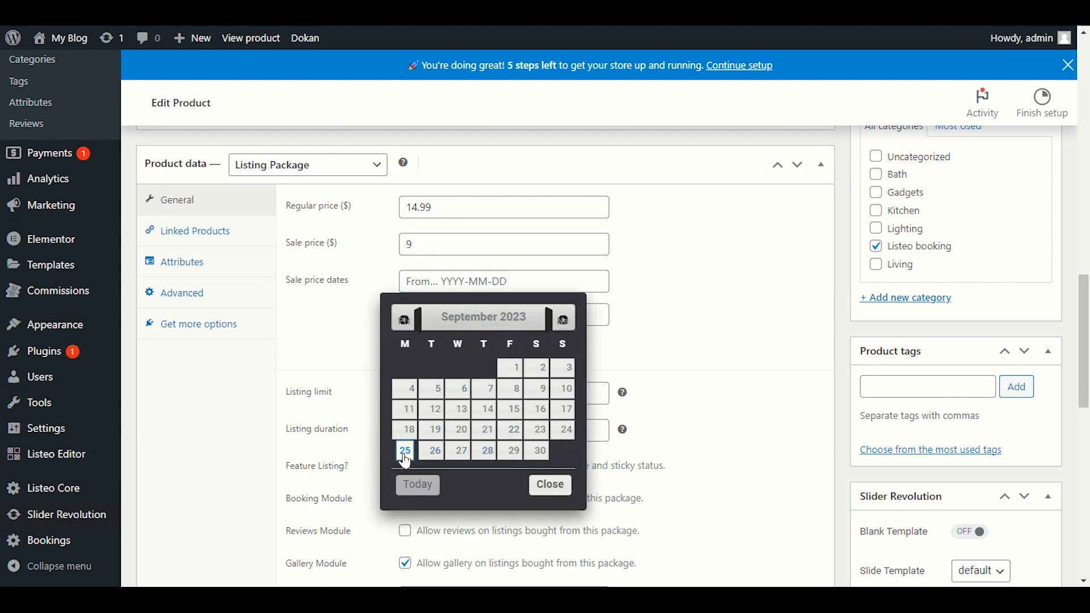
left_click(454, 315)
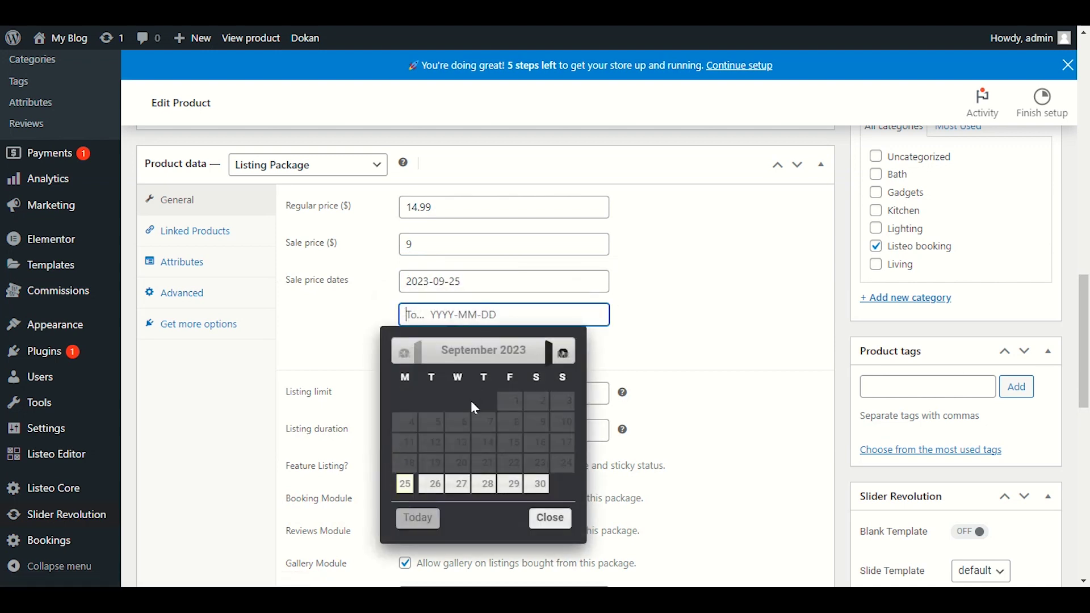
left_click(536, 486)
Update the Extended product to save its sale price and sale dates.
scroll(797, 446, "up", 1)
scroll(976, 267, "up", 5)
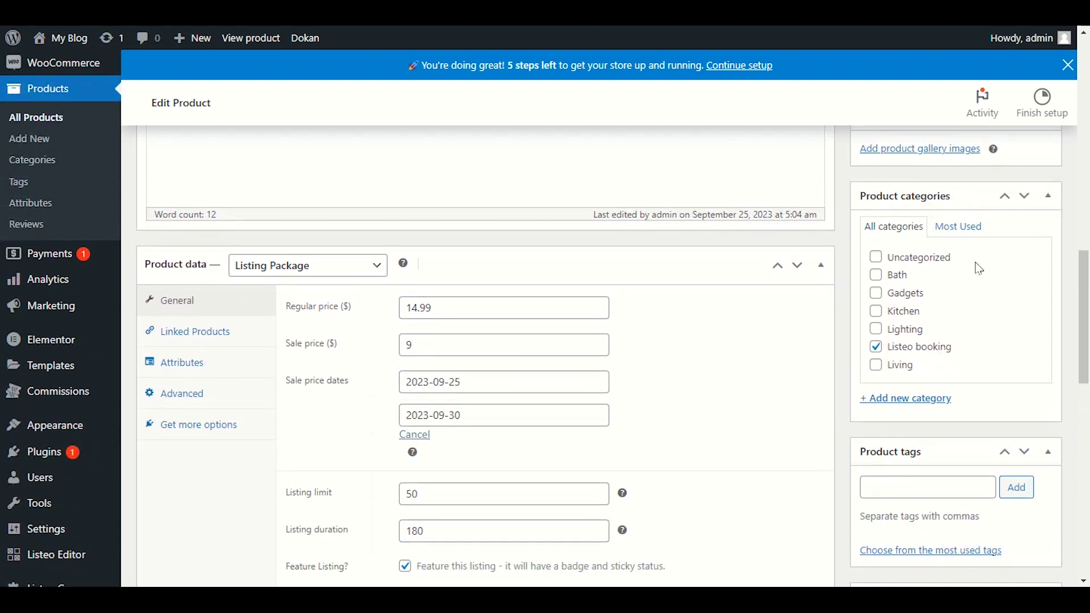
left_click(1015, 195)
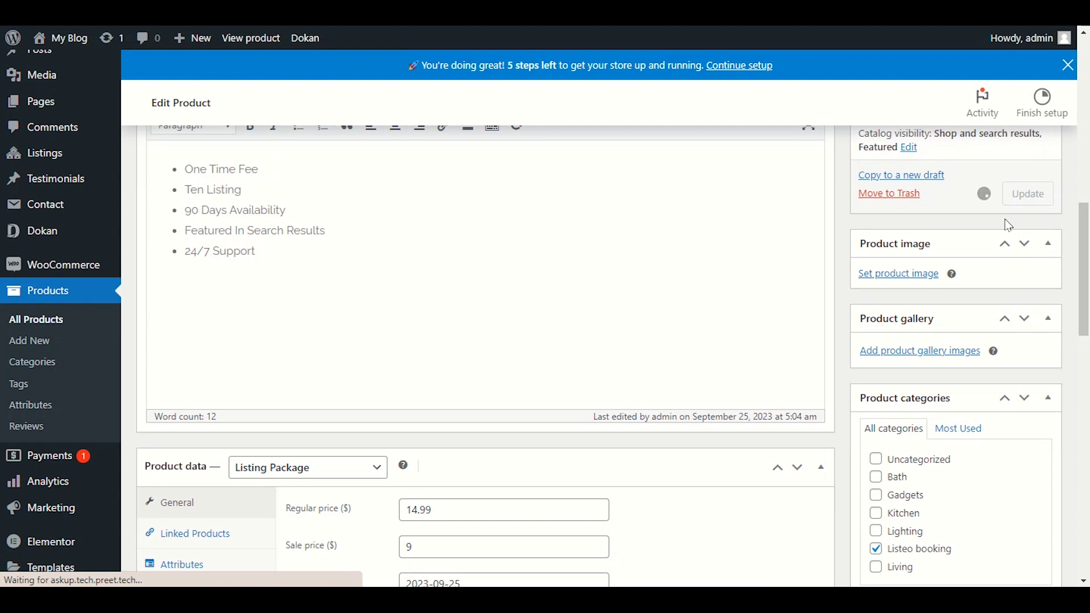
scroll(1006, 219, "up", 3)
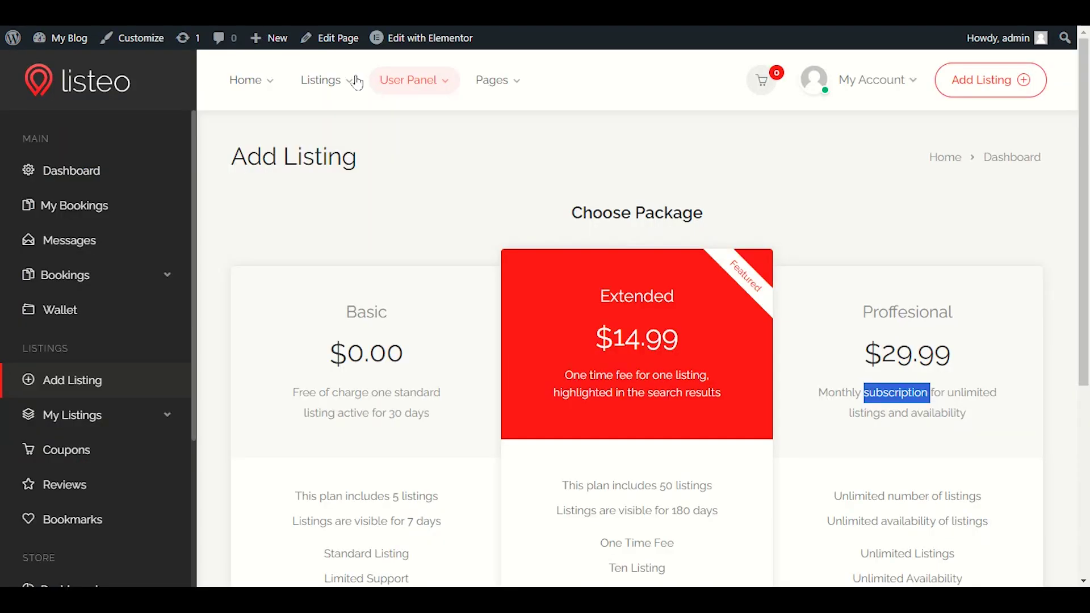
Switch to the Add Listing page and reload it to refresh the package prices.
right_click(521, 177)
right_click(604, 144)
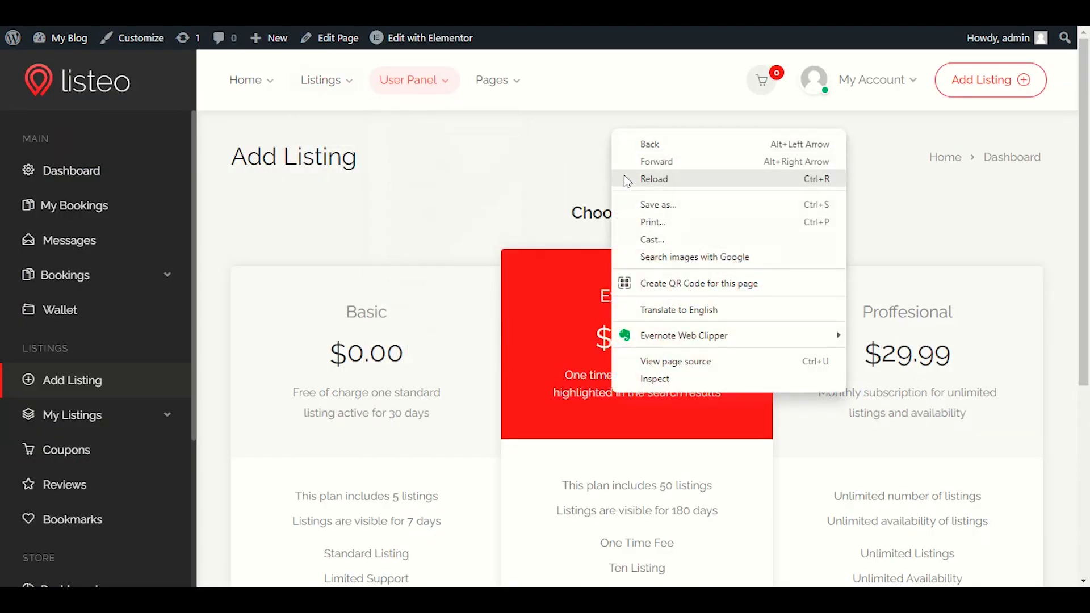
left_click(593, 186)
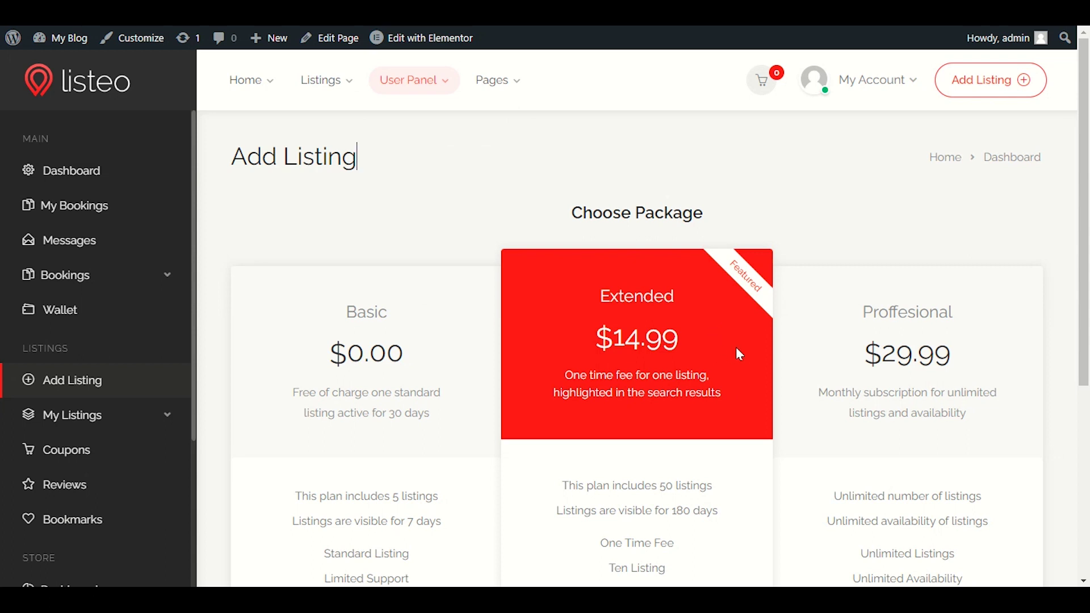
key("F5")
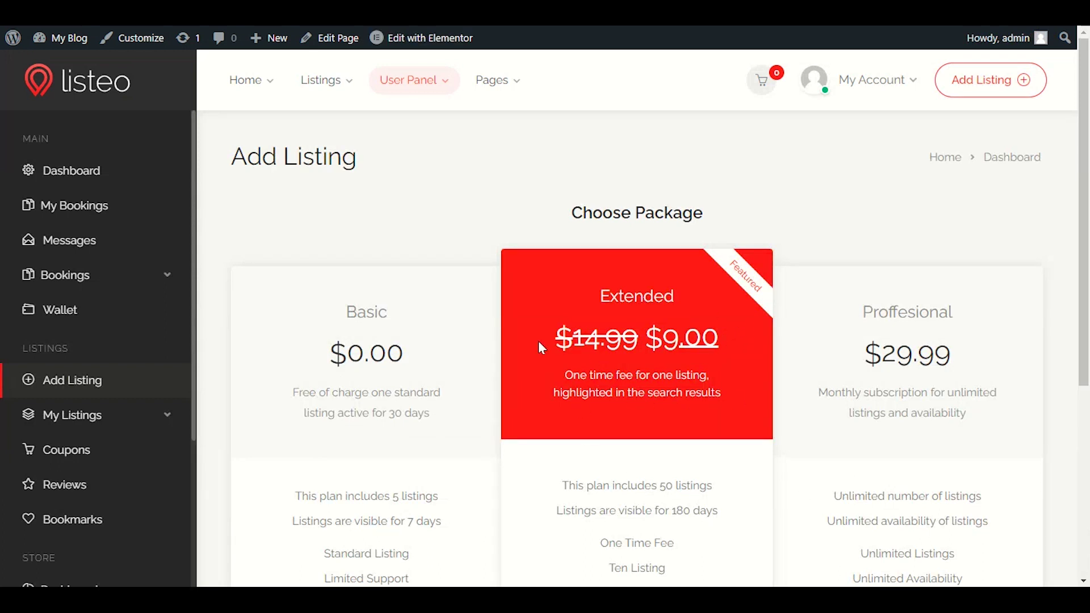
Examine how the regular and sale prices are displayed on the Extended package of the Choose Package page.
left_click_drag(542, 347, 624, 346)
left_click_drag(748, 344, 647, 348)
left_click(733, 362)
left_click_drag(747, 340, 719, 341)
scroll(684, 318, "down", 3)
scroll(720, 338, "up", 3)
left_click(753, 368)
scroll(758, 341, "down", 5)
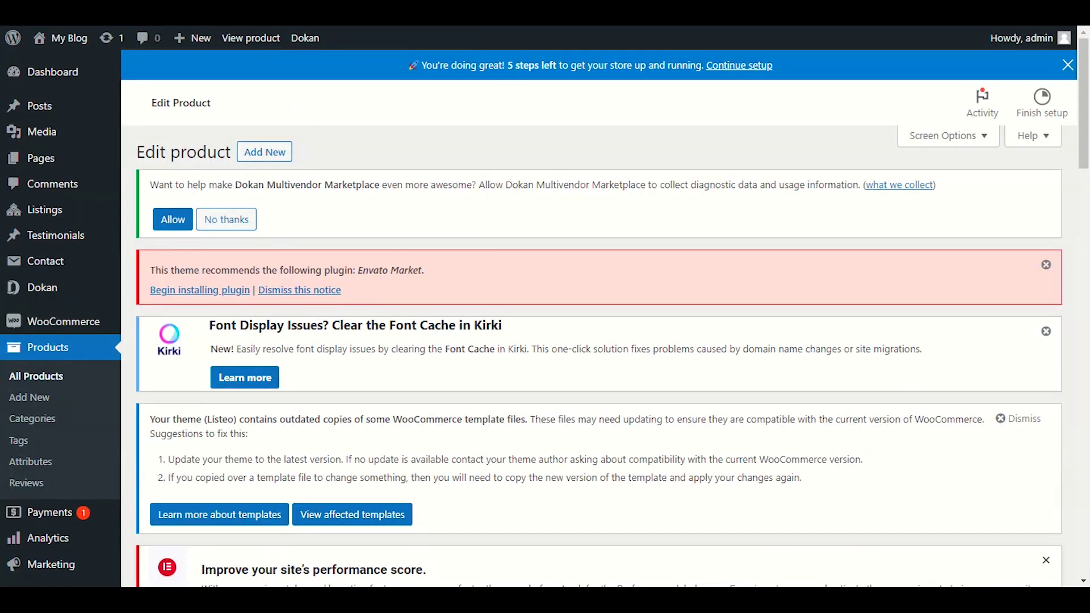
Leave the Extended product for the full product list and go to the list's second page.
scroll(407, 291, "down", 10)
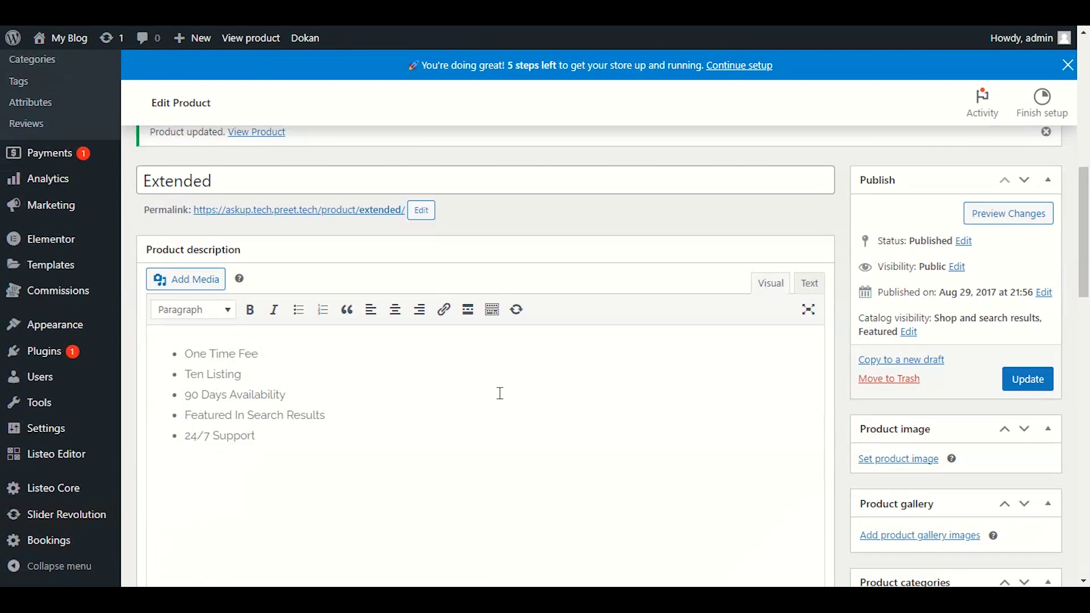
scroll(57, 227, "up", 5)
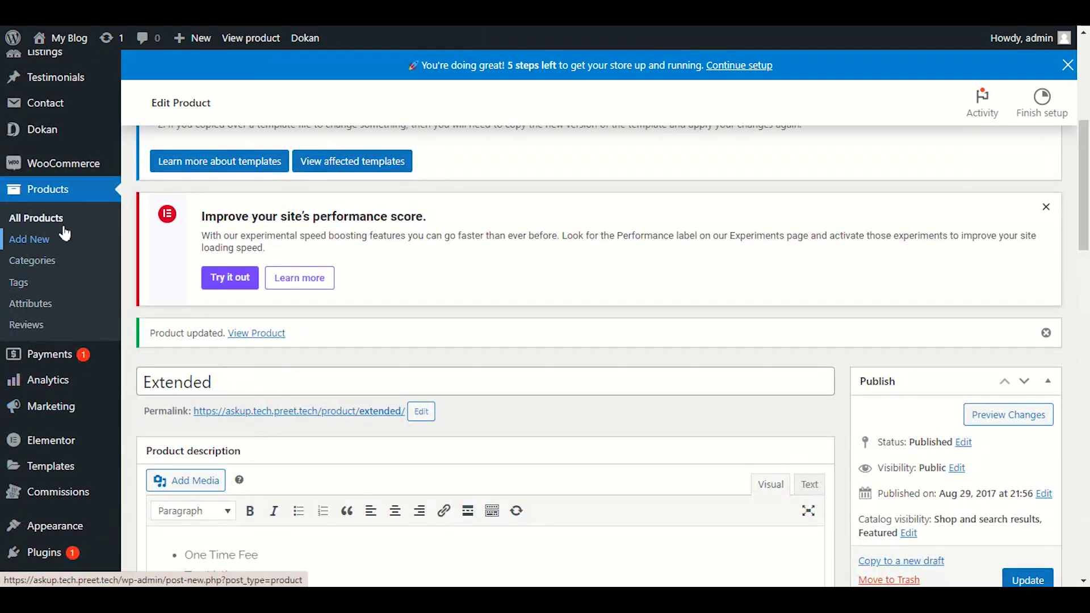
left_click(61, 226)
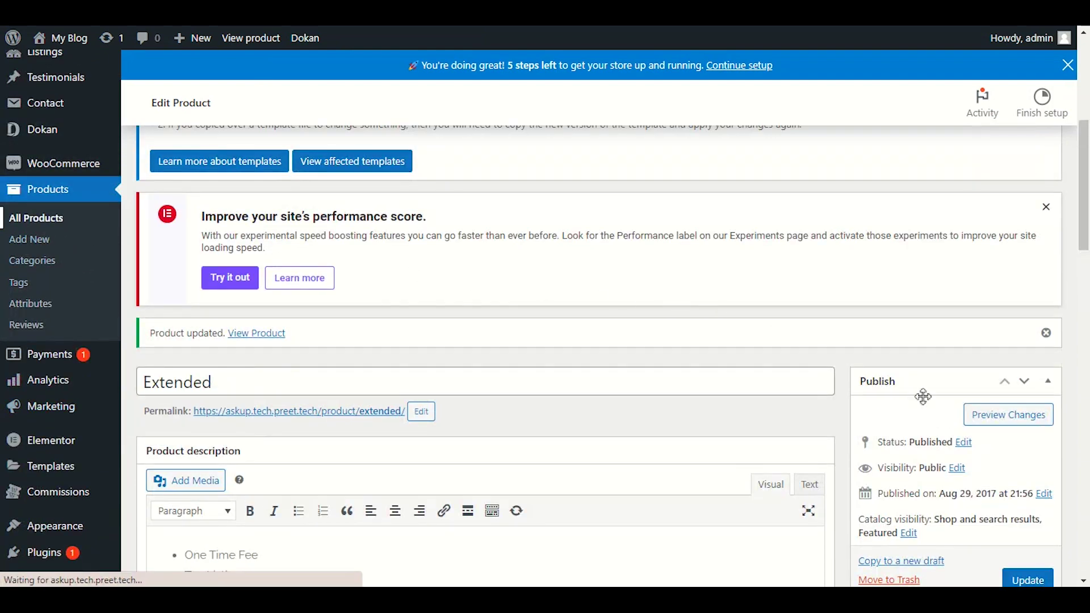
scroll(877, 370, "down", 8)
scroll(879, 384, "down", 7)
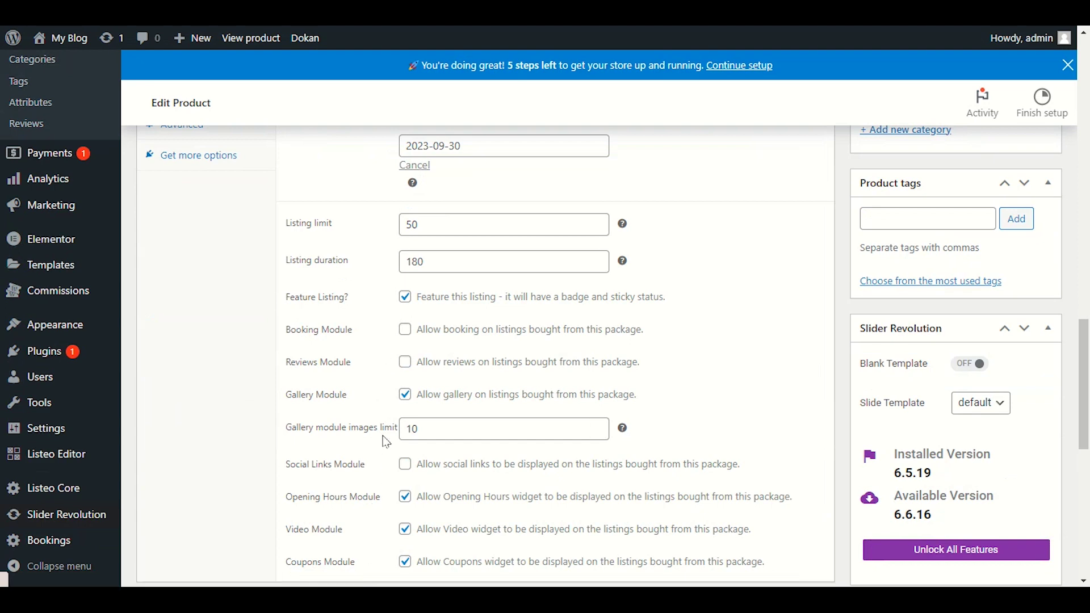
scroll(399, 492, "down", 1)
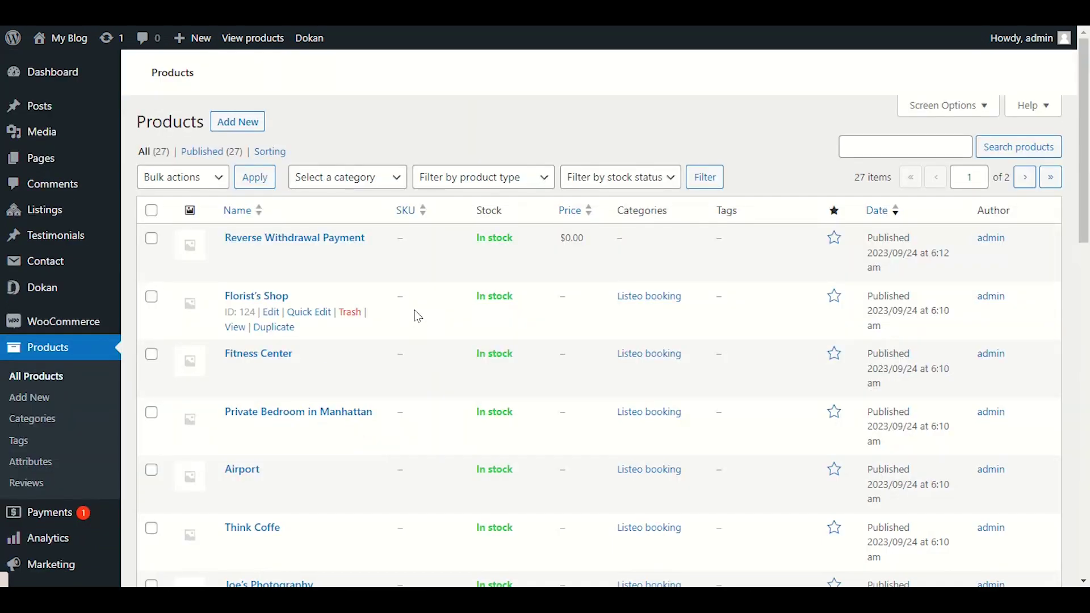
scroll(720, 339, "down", 15)
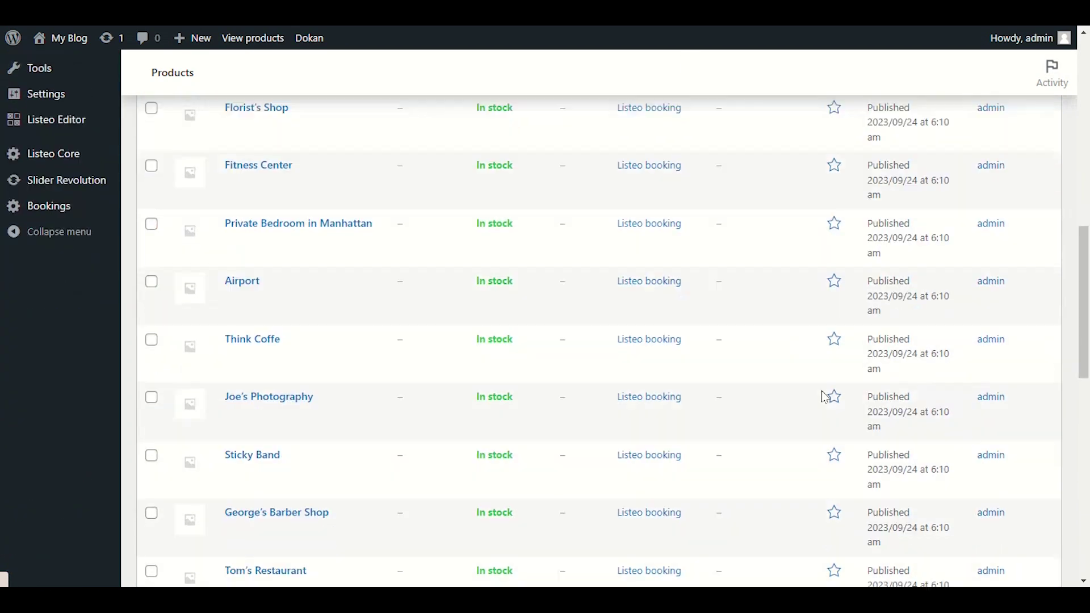
left_click(1025, 518)
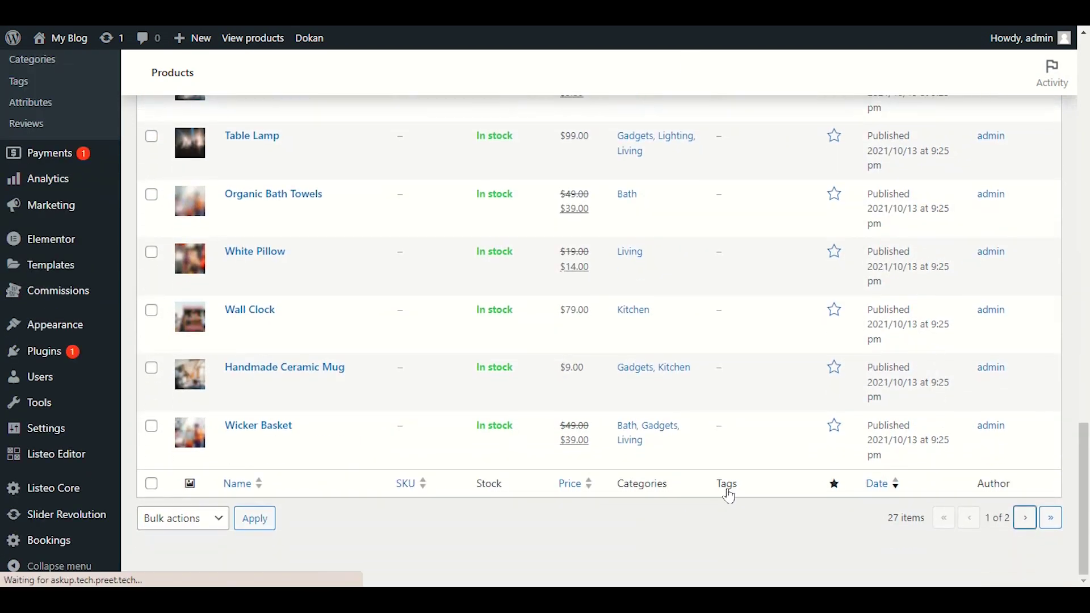
Find the Proffesional package in the product list and open it for editing.
mouse_move(409, 316)
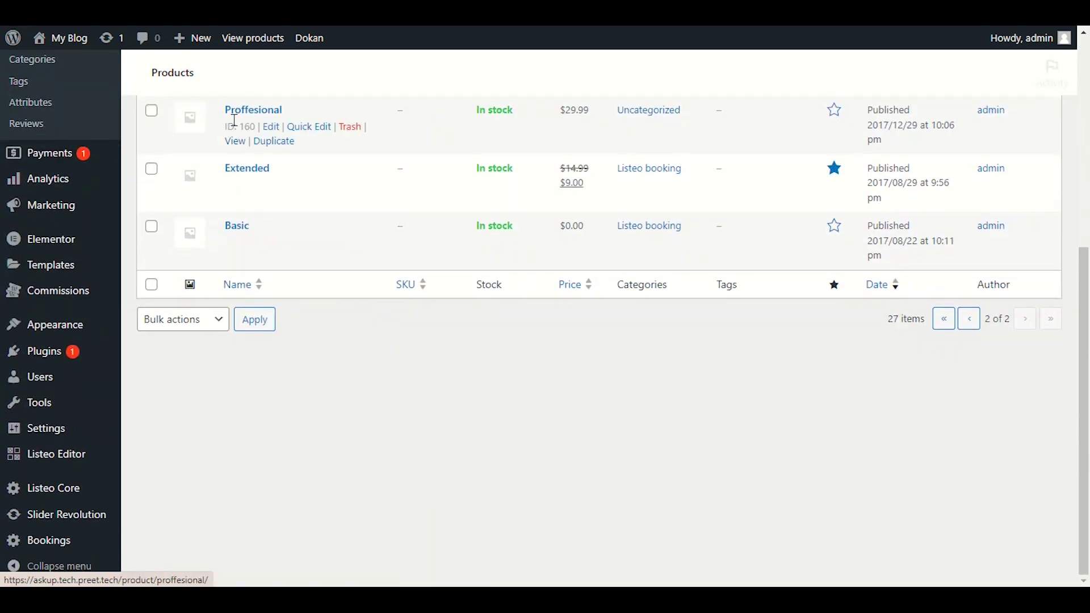
scroll(250, 119, "up", 9)
scroll(266, 340, "down", 5)
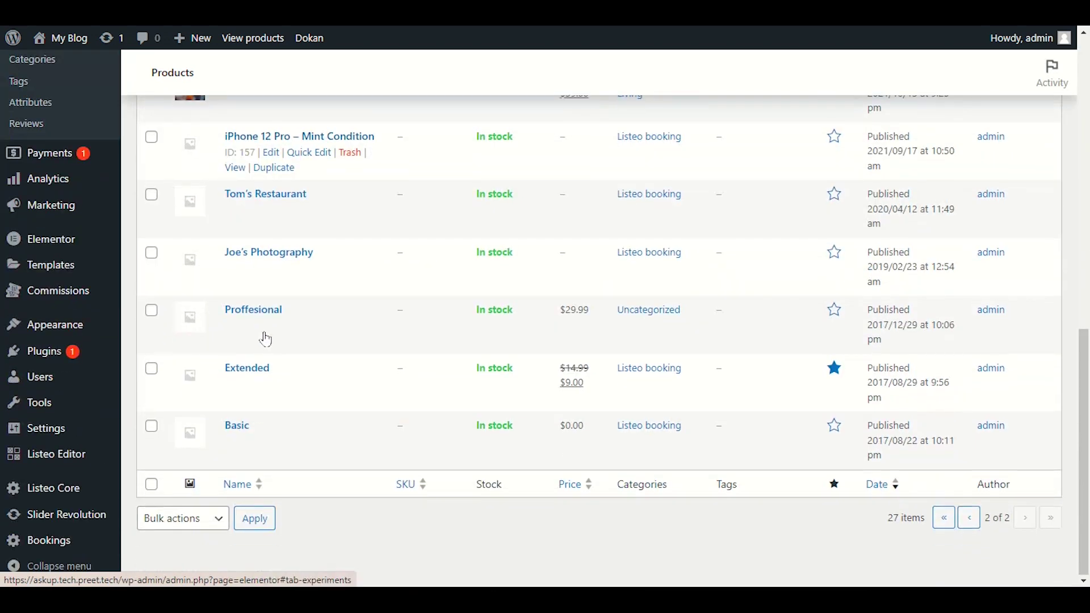
left_click(275, 330)
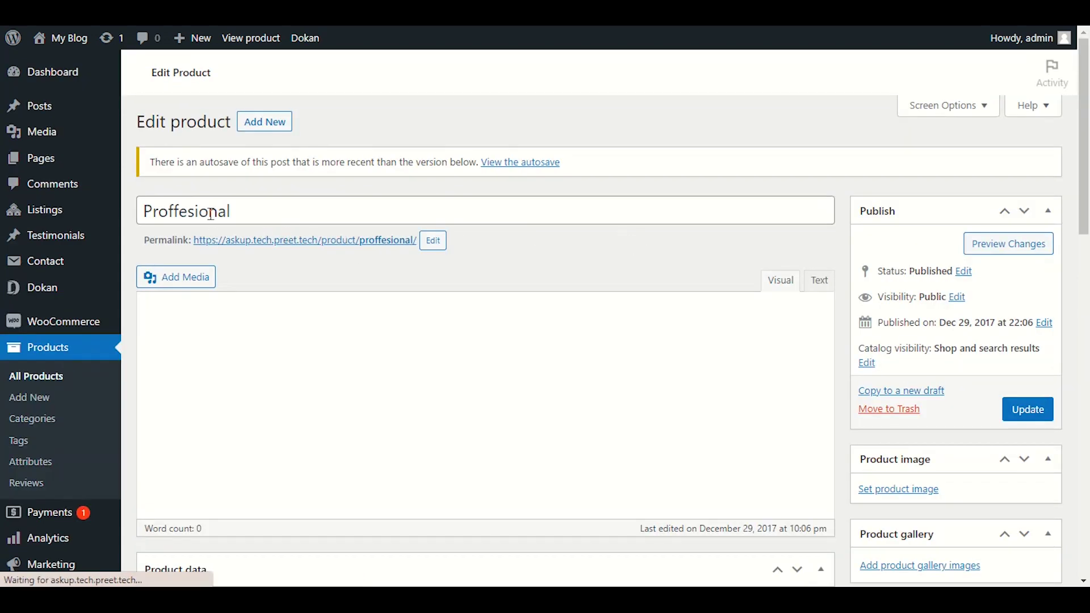
Correct the spelling of the product title to "Professional".
scroll(216, 209, "down", 6)
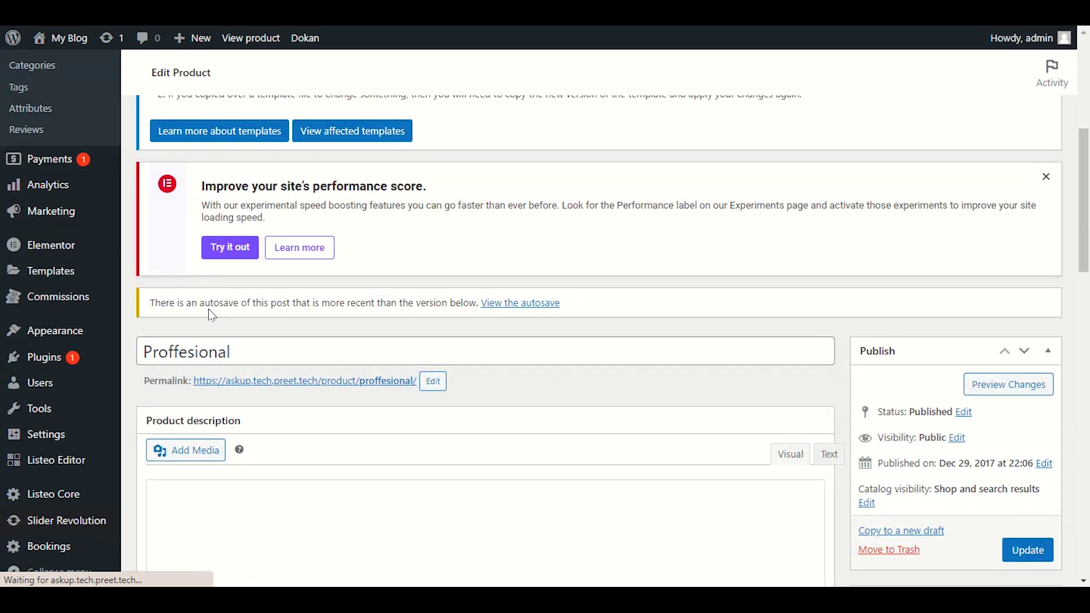
left_click(229, 352)
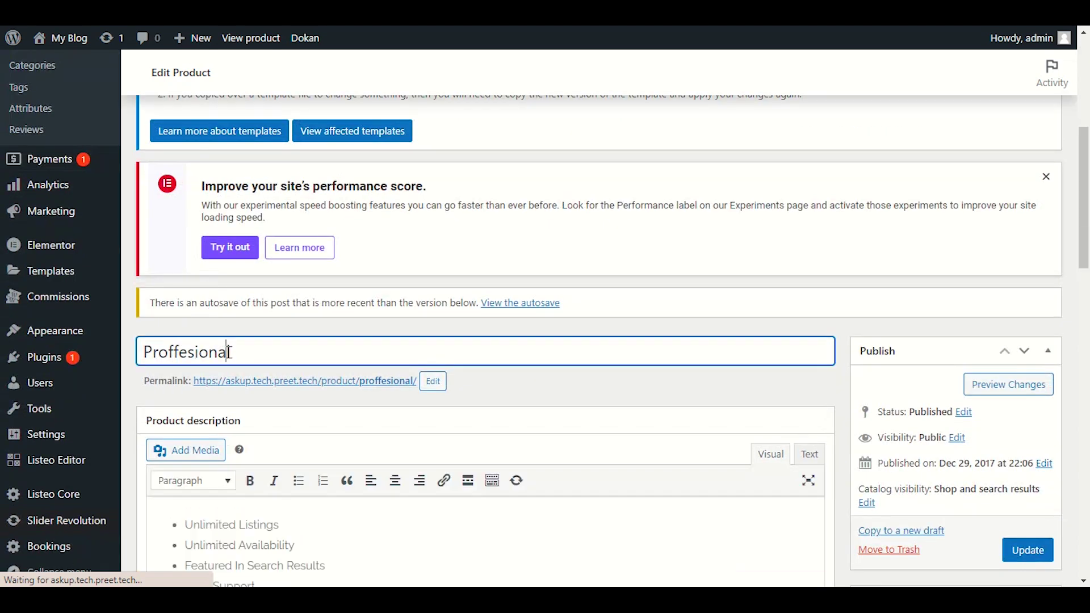
right_click(218, 355)
key("Escape")
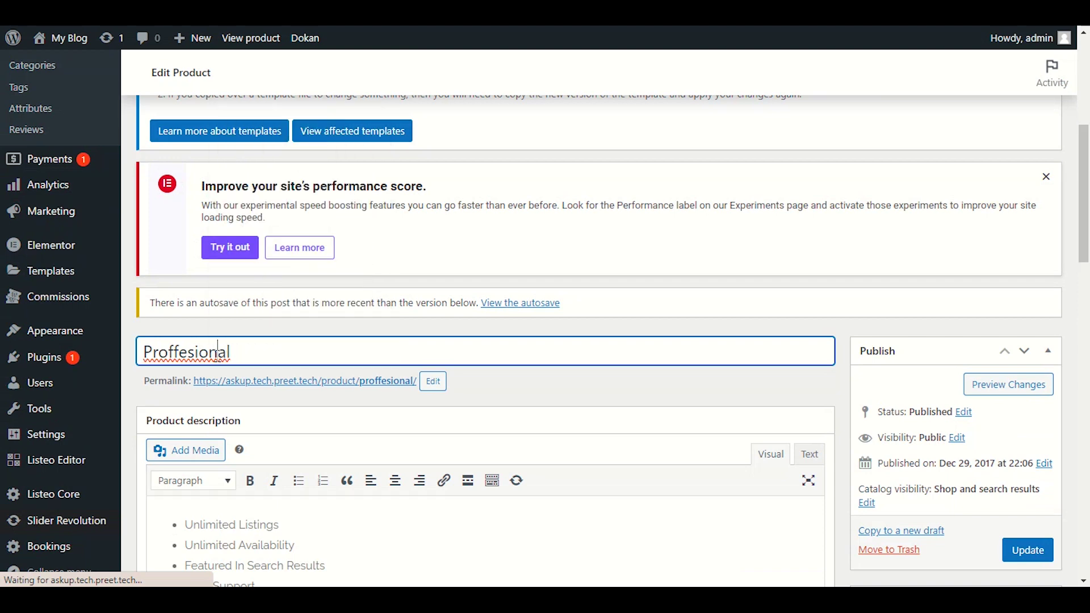
right_click(218, 355)
left_click(281, 145)
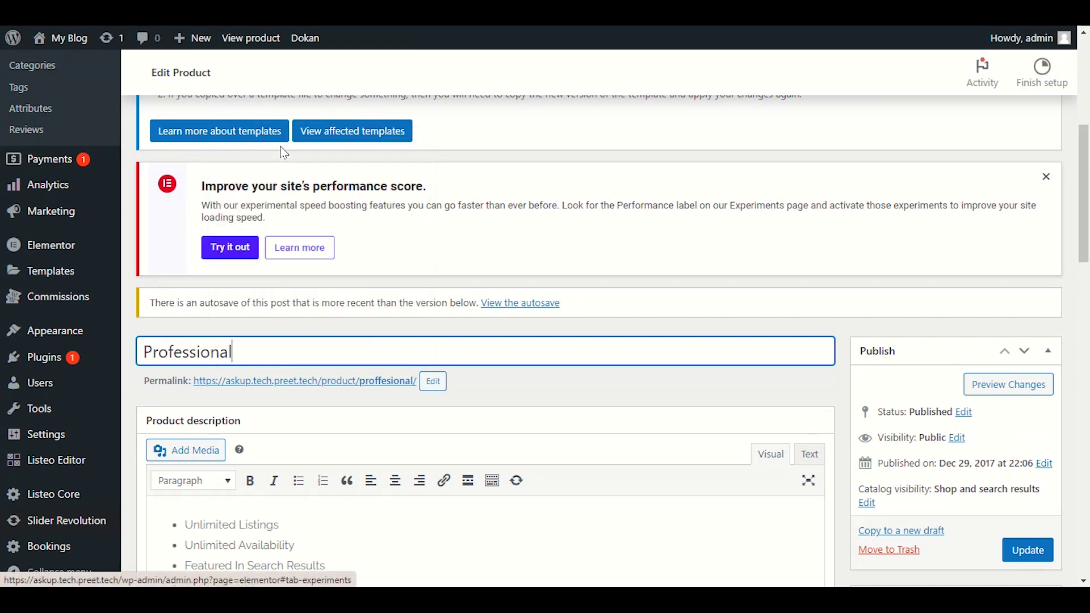
Review the bullet points in the Professional product's description and compare them with the package on the Choose Package page.
scroll(429, 311, "down", 1)
scroll(429, 310, "down", 5)
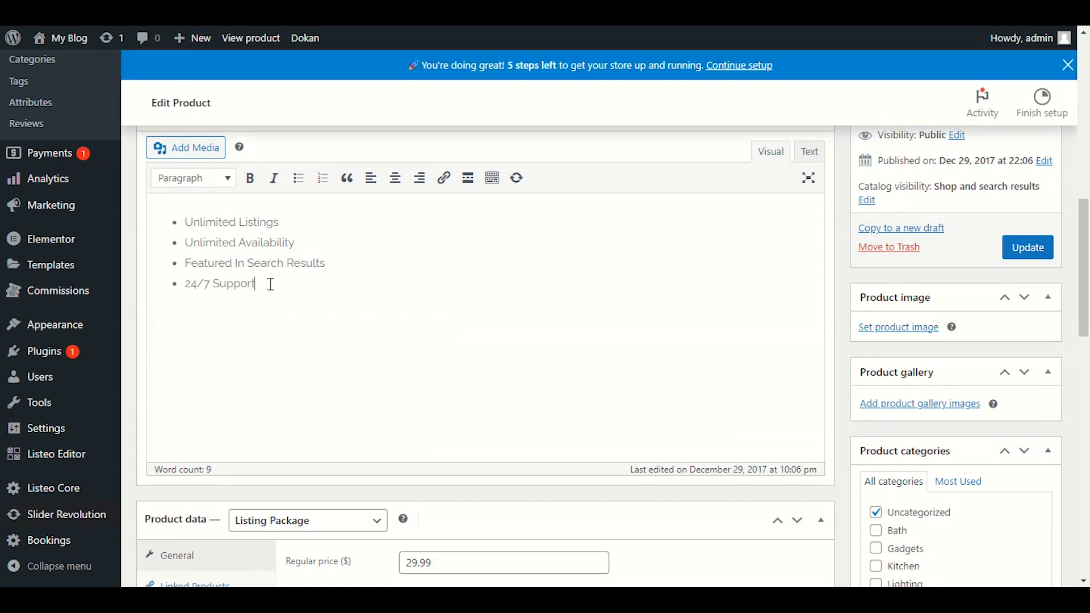
left_click_drag(267, 284, 182, 260)
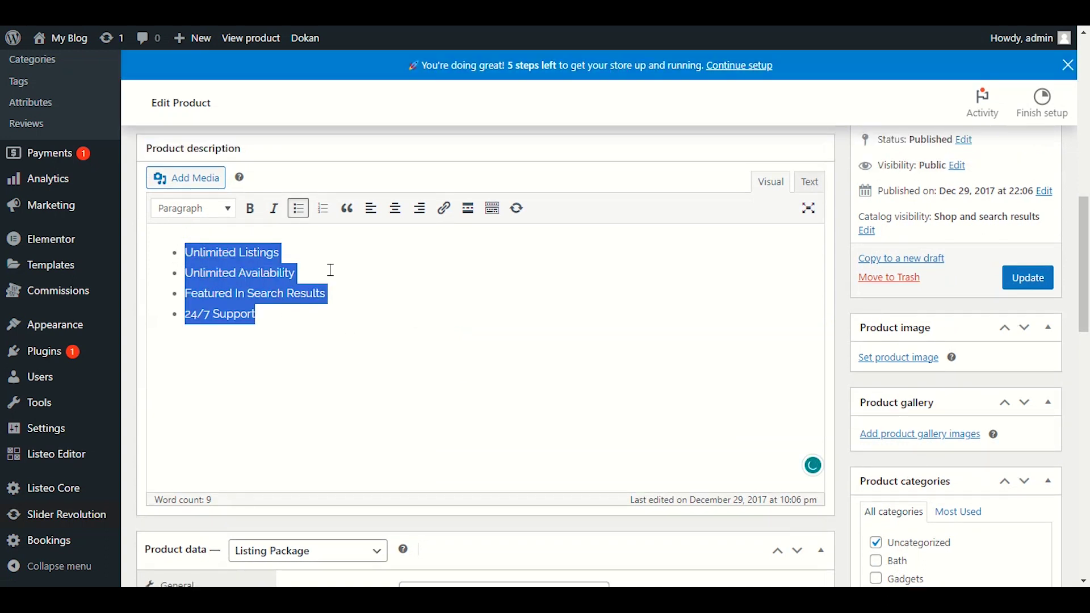
left_click(240, 268)
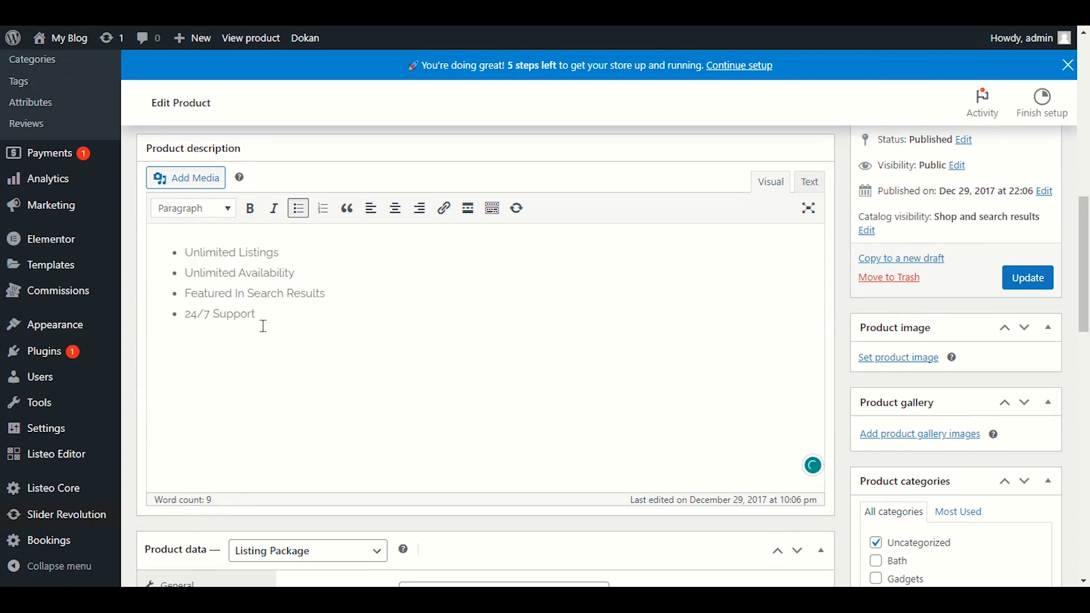
left_click_drag(257, 316, 190, 314)
triple_click(243, 292)
scroll(302, 354, "down", 2)
scroll(302, 354, "up", 2)
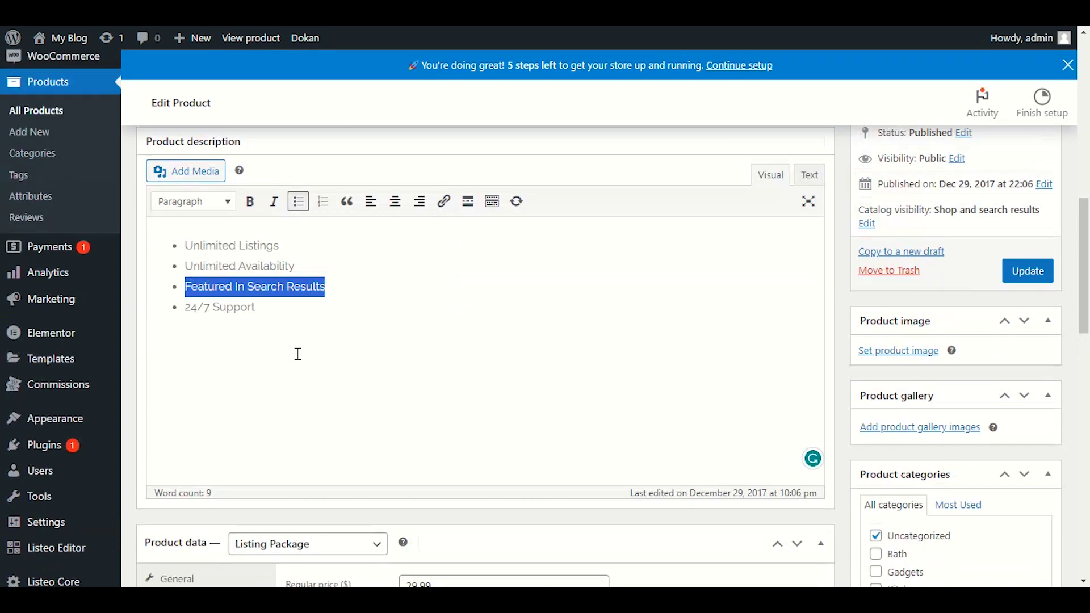
left_click(295, 317)
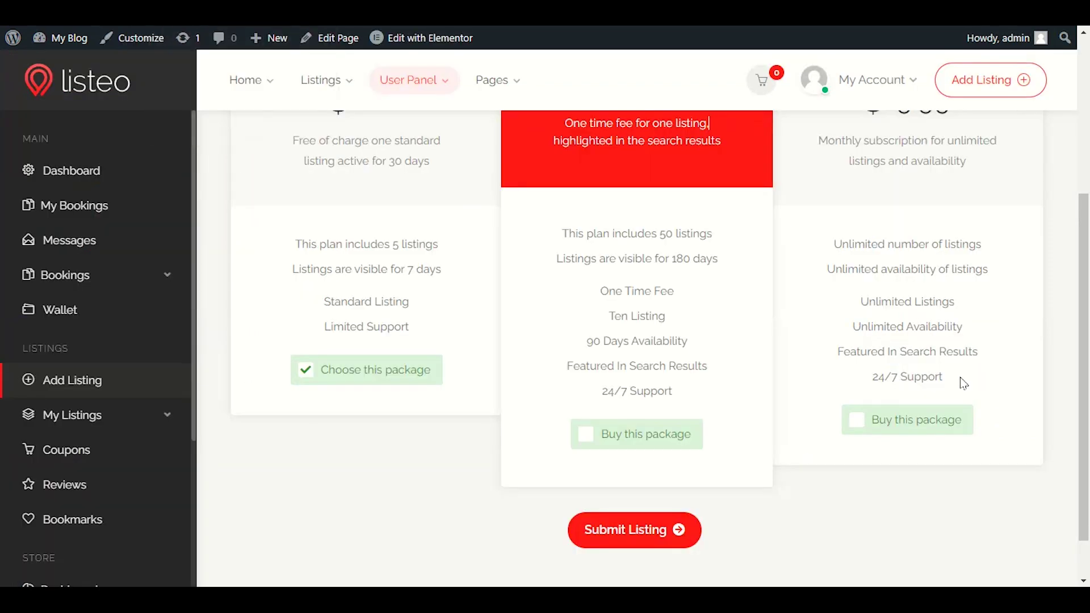
Compare the Professional package's features on the Choose Package page with the product's listing limit and duration fields.
left_click_drag(964, 384, 870, 302)
left_click(142, 11)
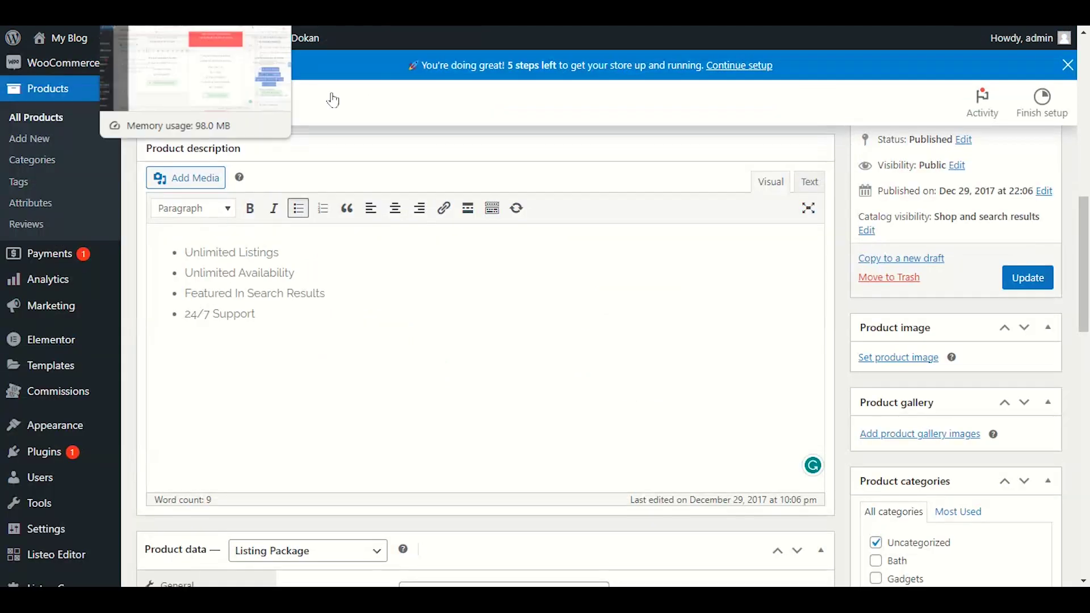
scroll(595, 364, "down", 6)
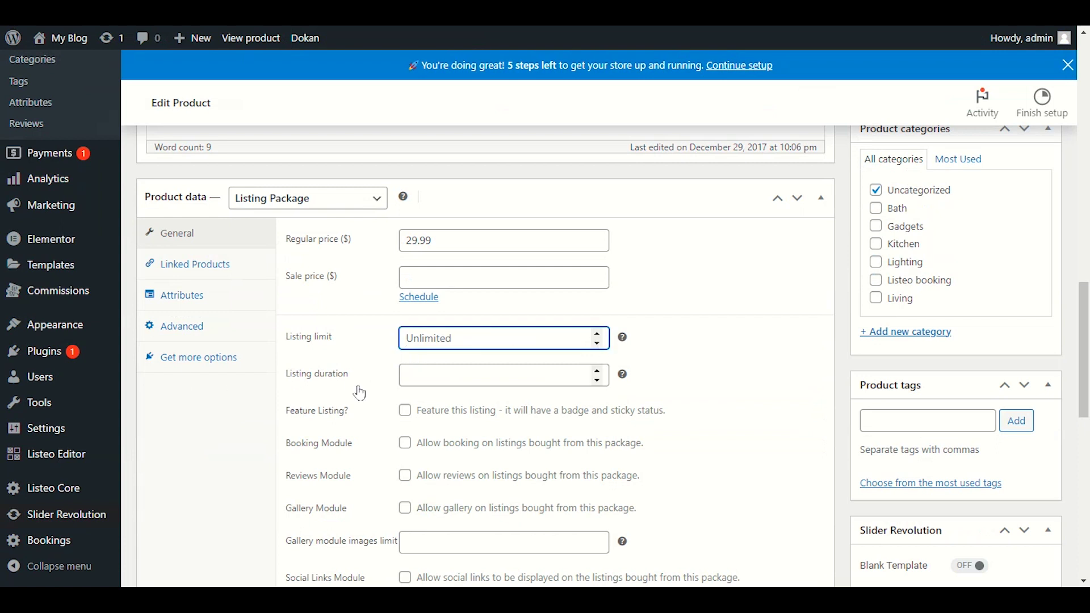
left_click(426, 372)
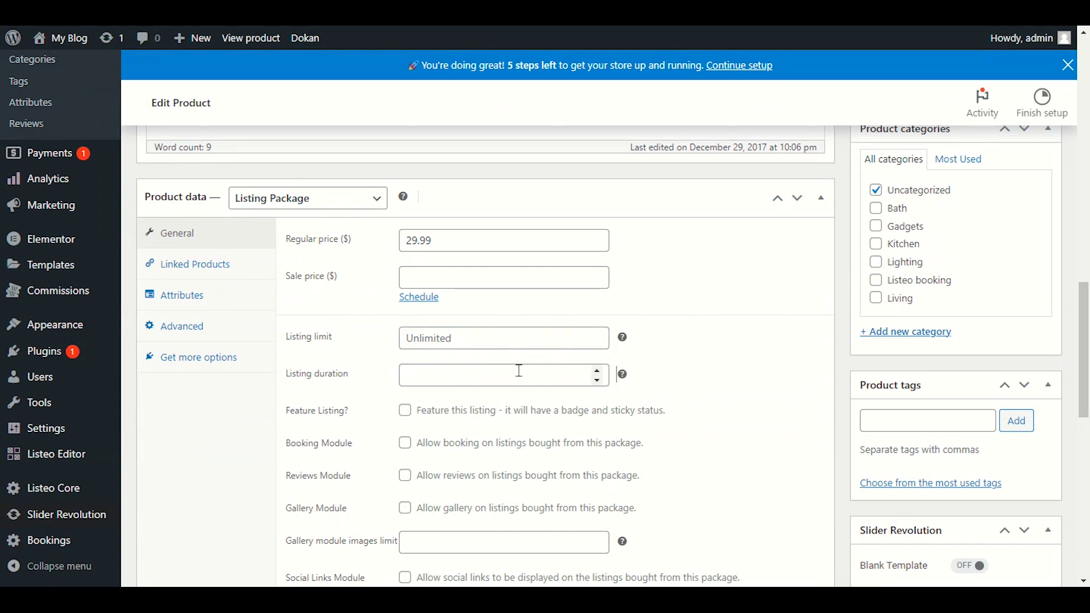
Make the package's listings featured and allow its booking, reviews, gallery, social links, opening hours, video and coupons modules.
scroll(437, 374, "down", 3)
scroll(438, 375, "down", 1)
left_click(405, 208)
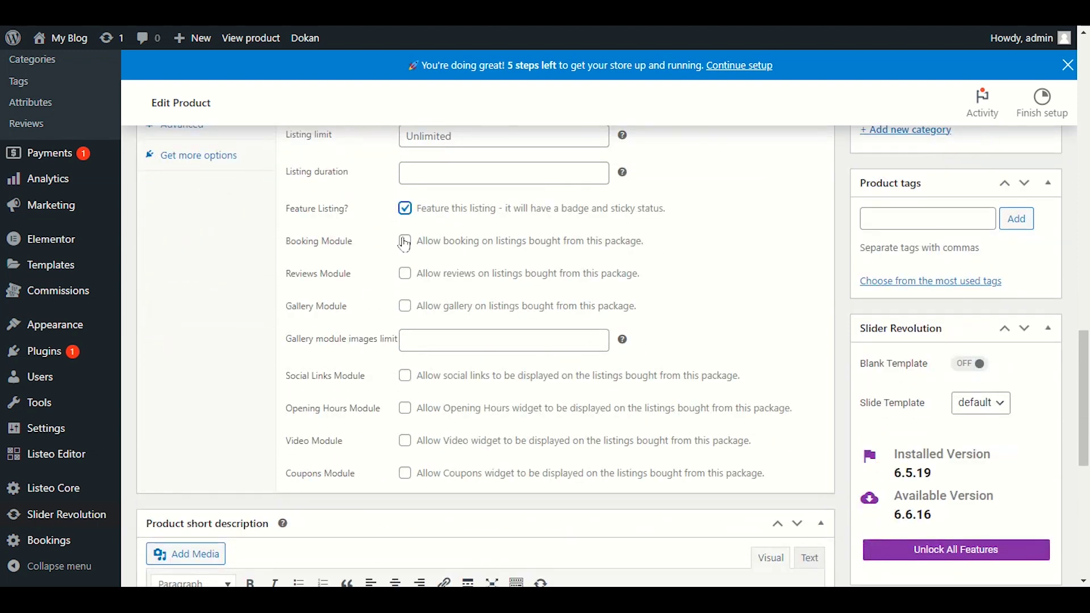
left_click(405, 241)
left_click(405, 273)
left_click(404, 307)
left_click(405, 376)
left_click(404, 408)
left_click(405, 440)
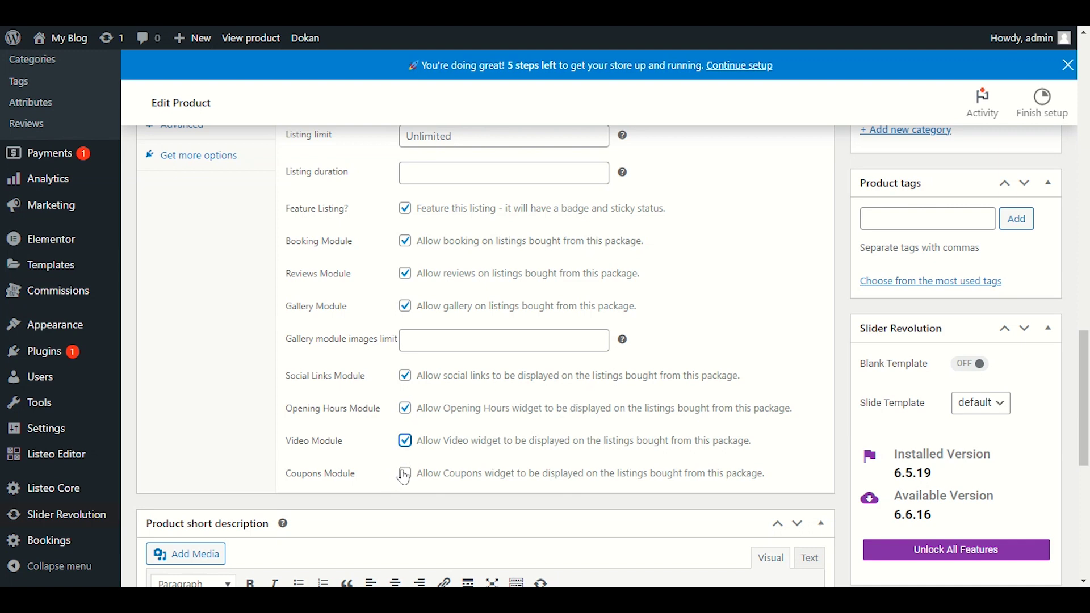
left_click(405, 473)
Switch the product type to Listing Booking to view its settings and return it to Listing Package.
scroll(365, 398, "up", 3)
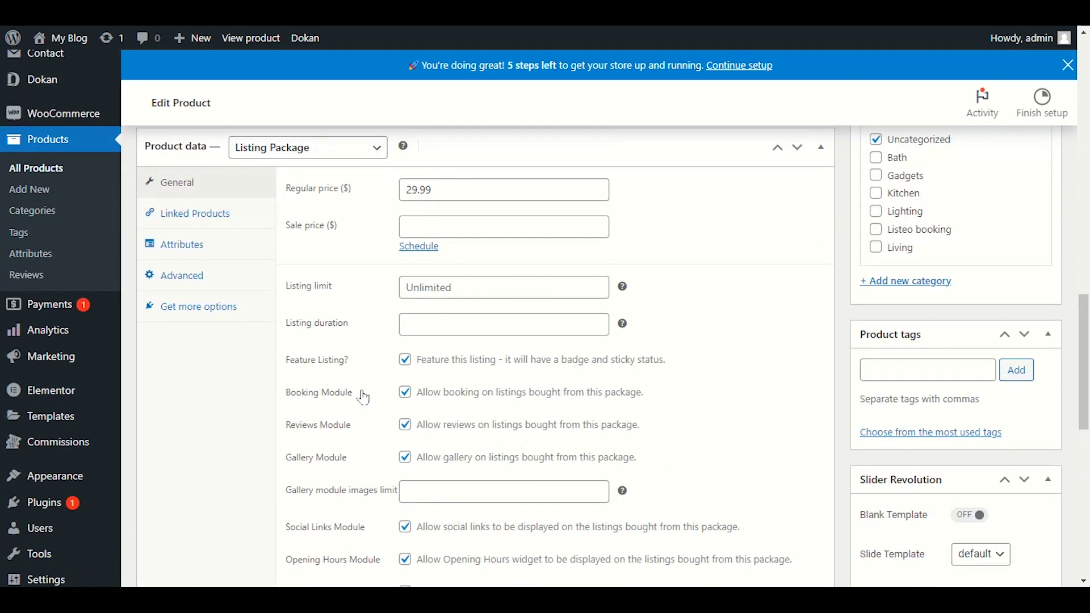
scroll(352, 401, "down", 3)
scroll(350, 403, "up", 4)
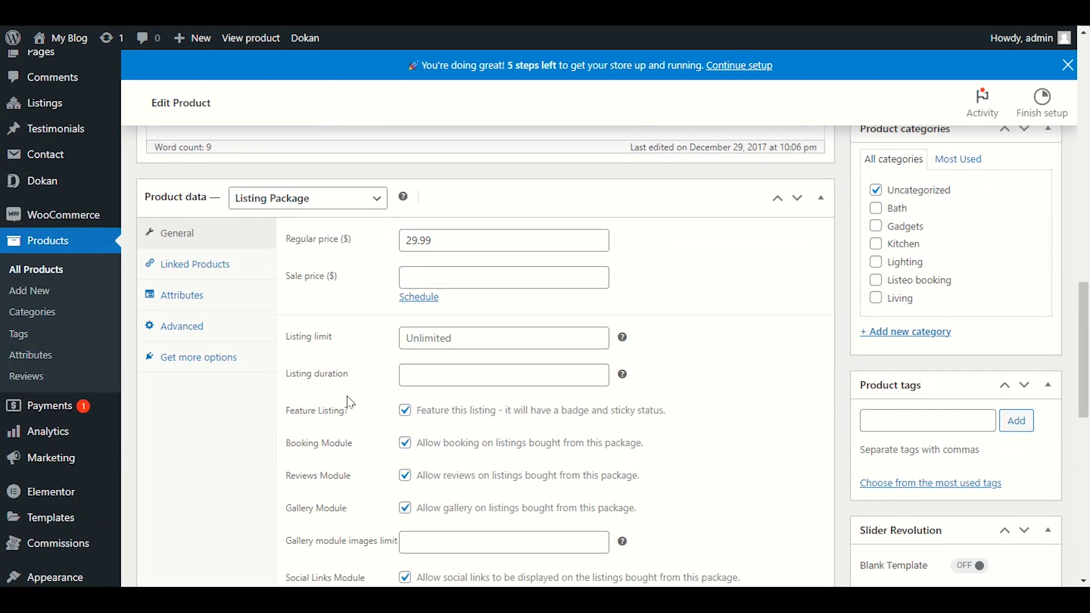
scroll(347, 397, "up", 3)
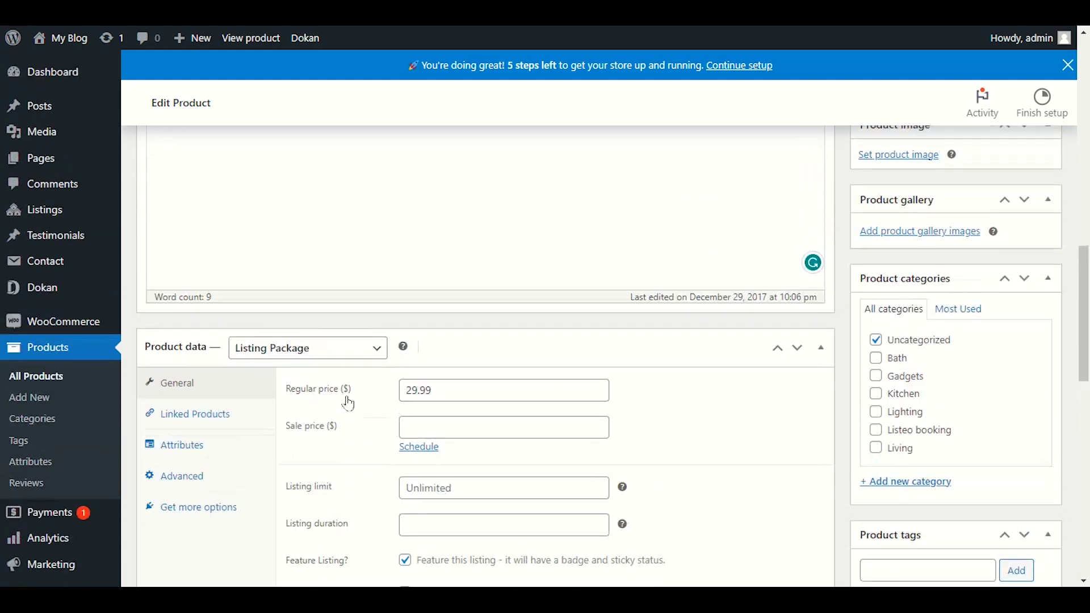
left_click(319, 357)
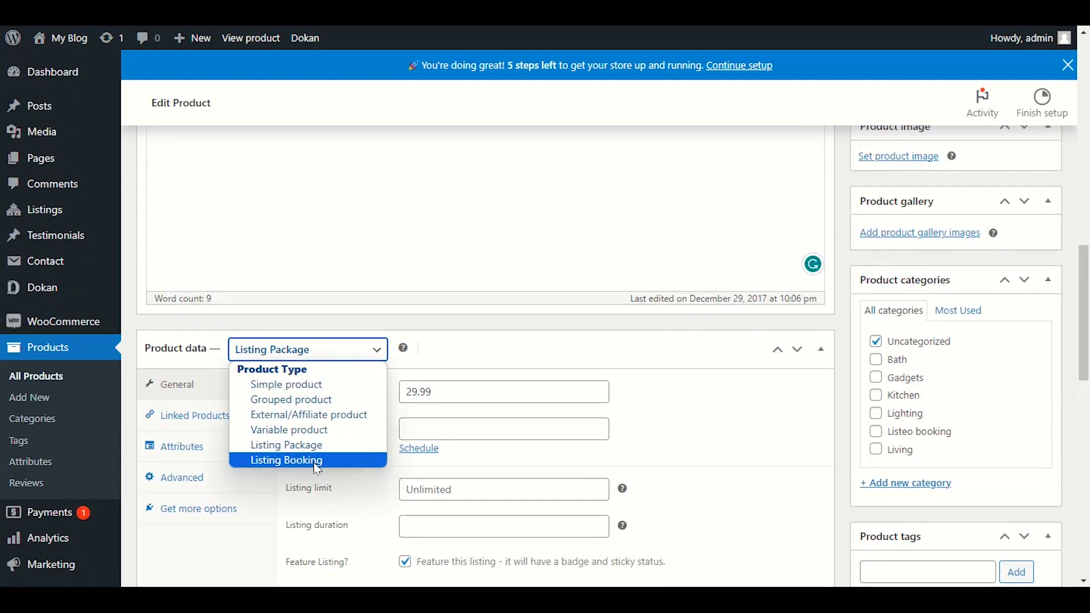
left_click(306, 463)
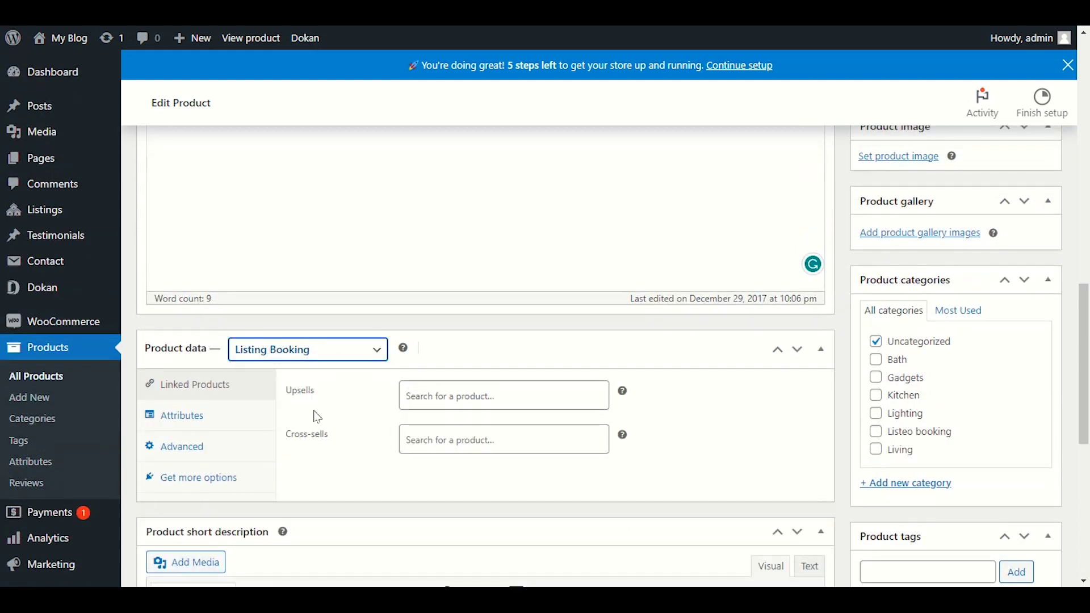
left_click(353, 358)
left_click(360, 445)
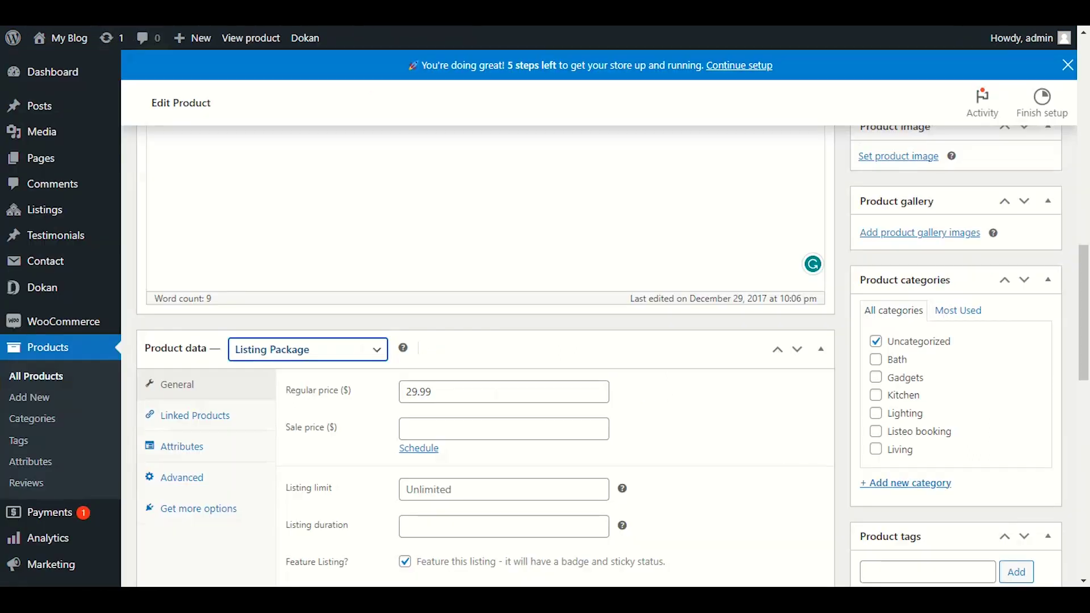
Open the live site in a new tab and look through the Most Visited Places listings on its homepage.
mouse_move(70, 37)
right_click(71, 67)
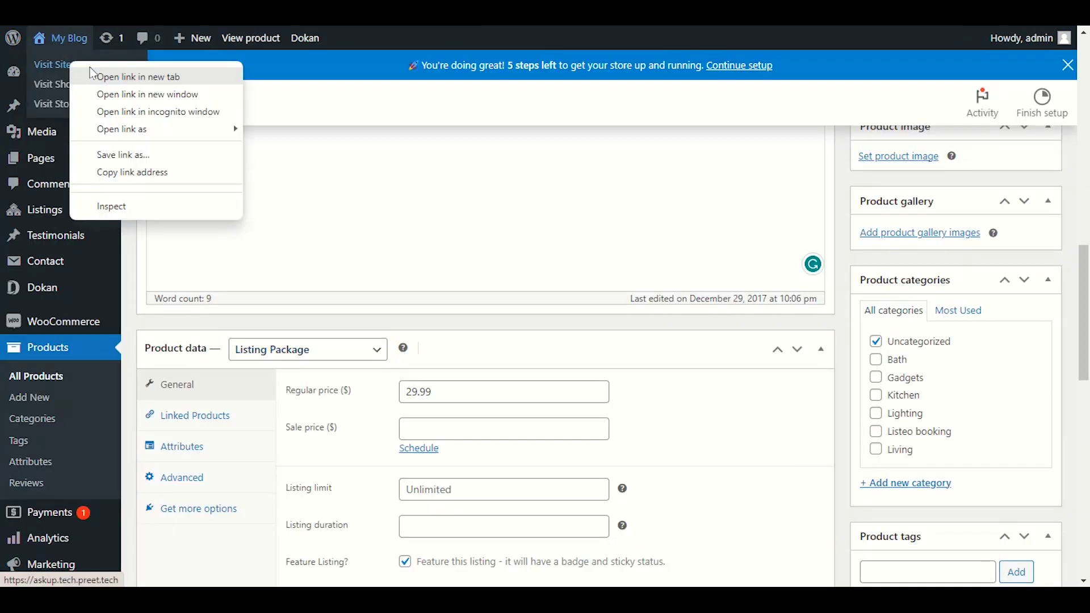
left_click(145, 76)
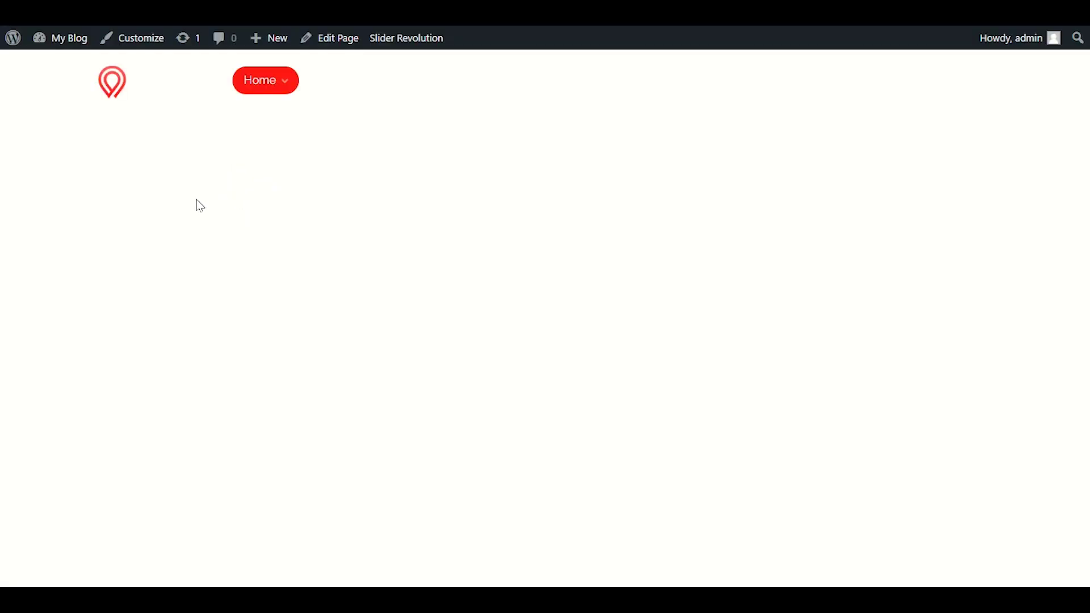
scroll(9, 232, "down", 2)
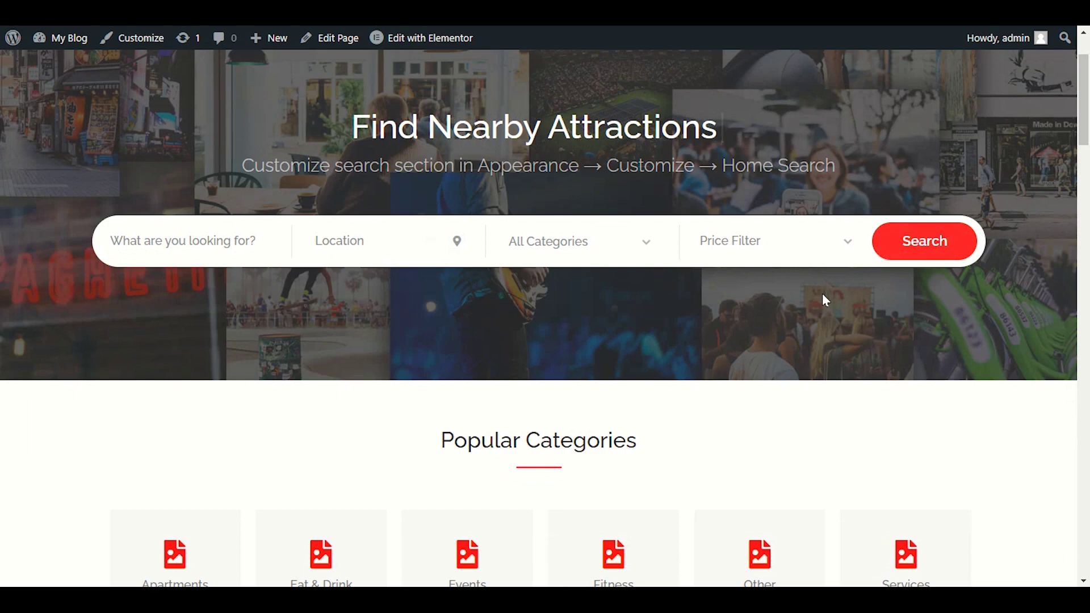
scroll(825, 300, "down", 10)
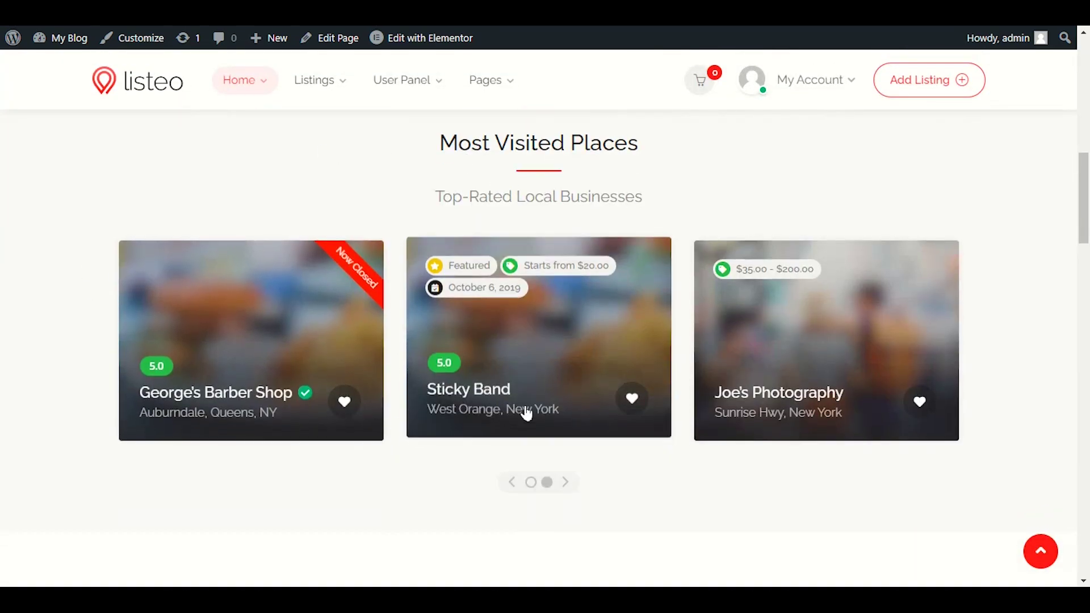
scroll(524, 413, "down", 2)
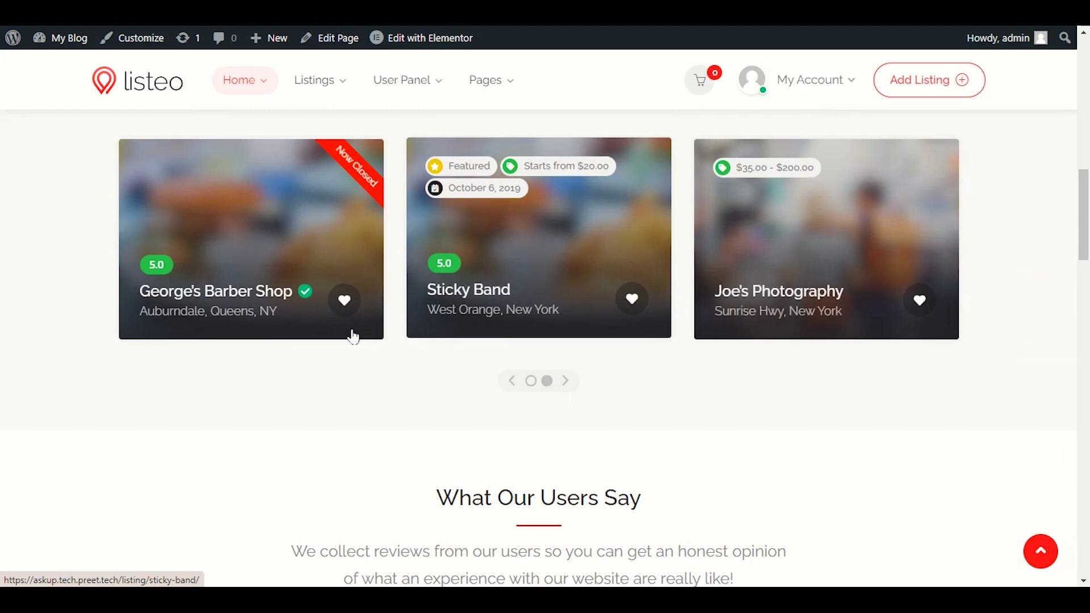
left_click(531, 382)
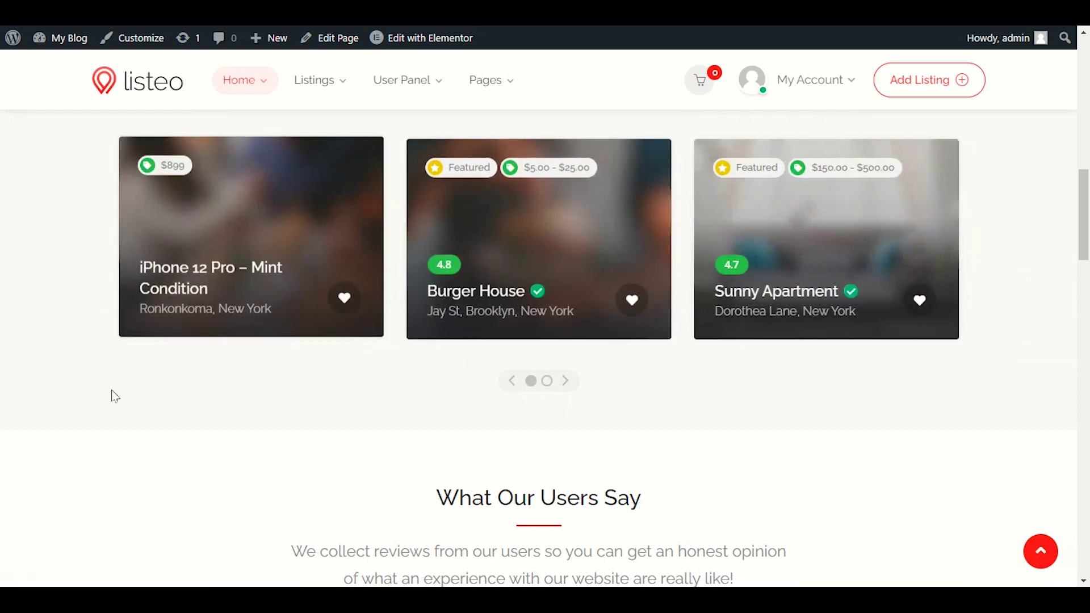
left_click(271, 227)
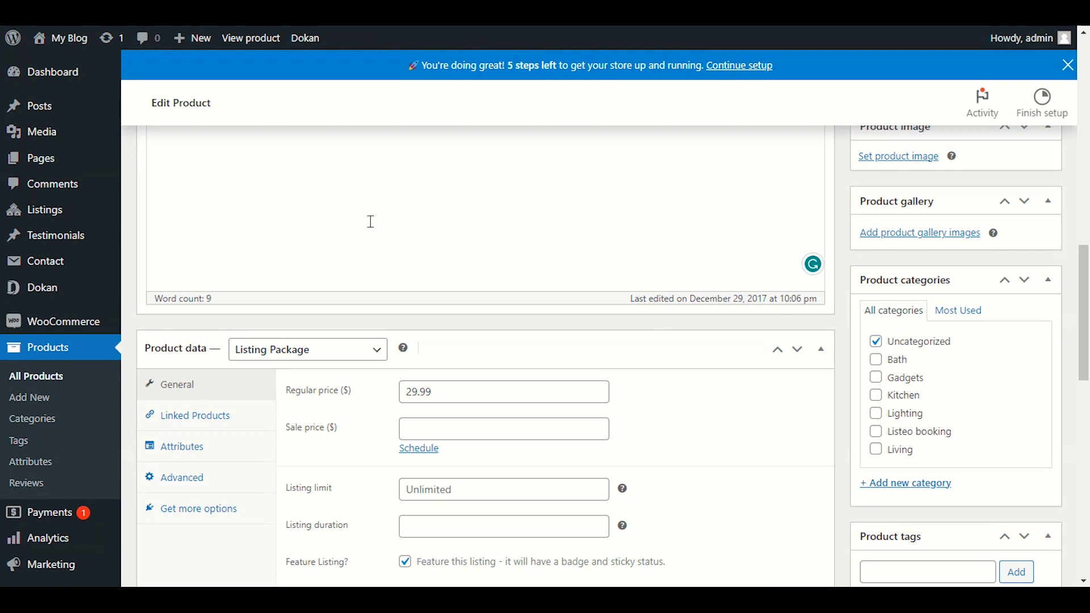
Set the Professional product's type to Listing Booking.
left_click(299, 351)
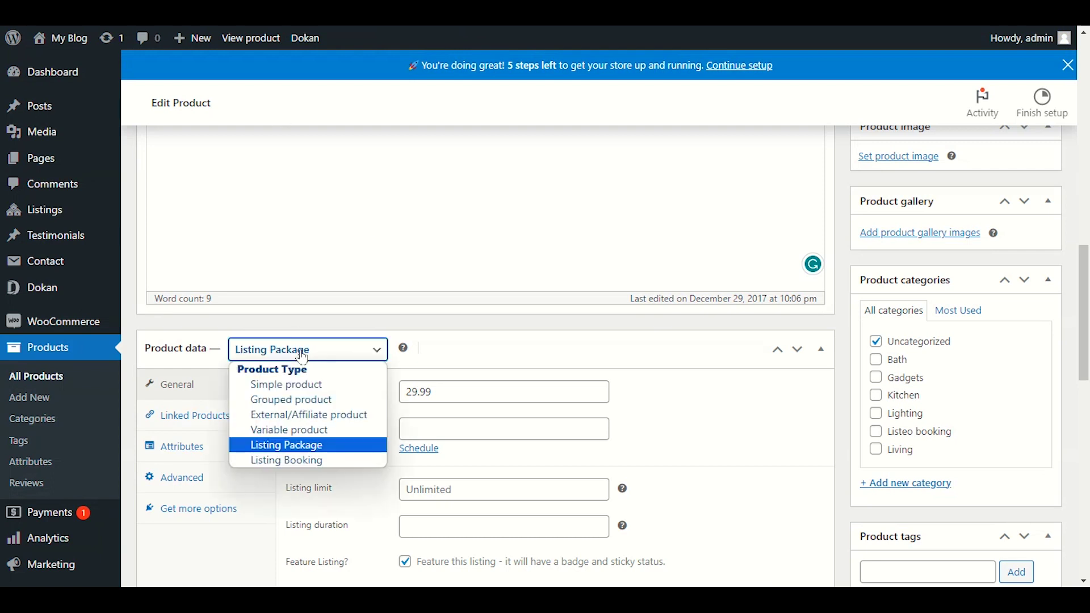
left_click(283, 461)
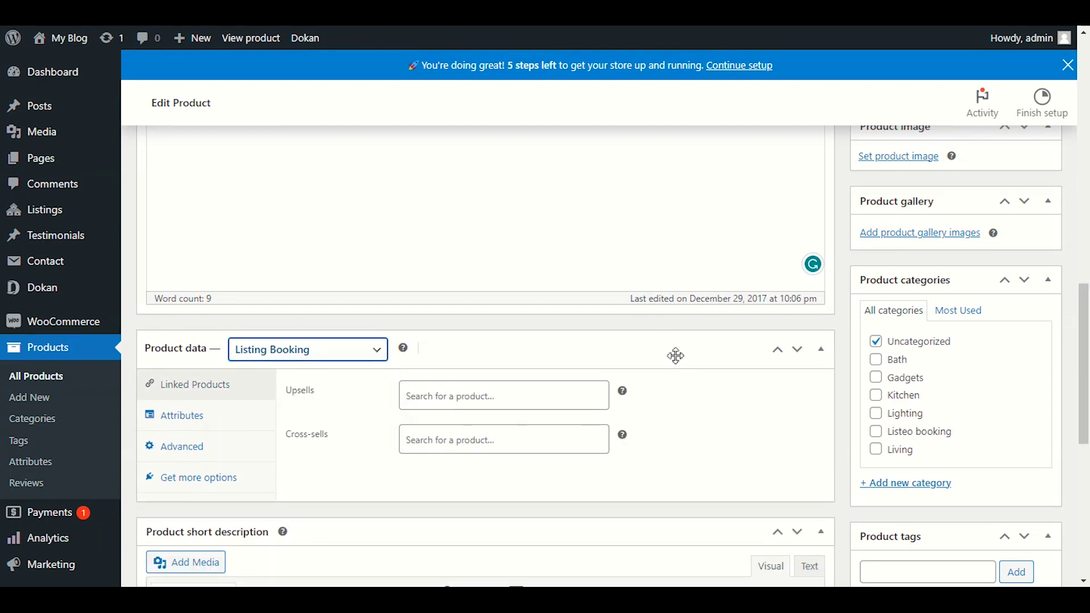